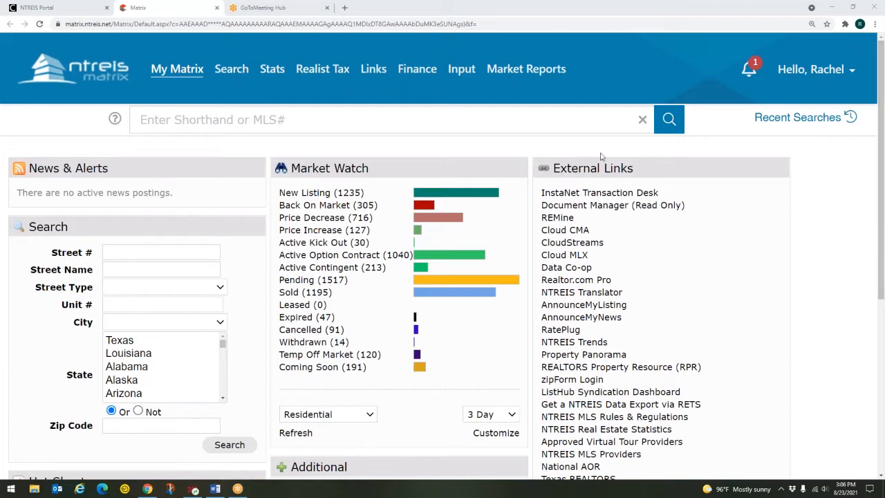
Open the Residential Quick search form from the Search menu
{"action": "mouse_move", "coordinate": [227, 77]}
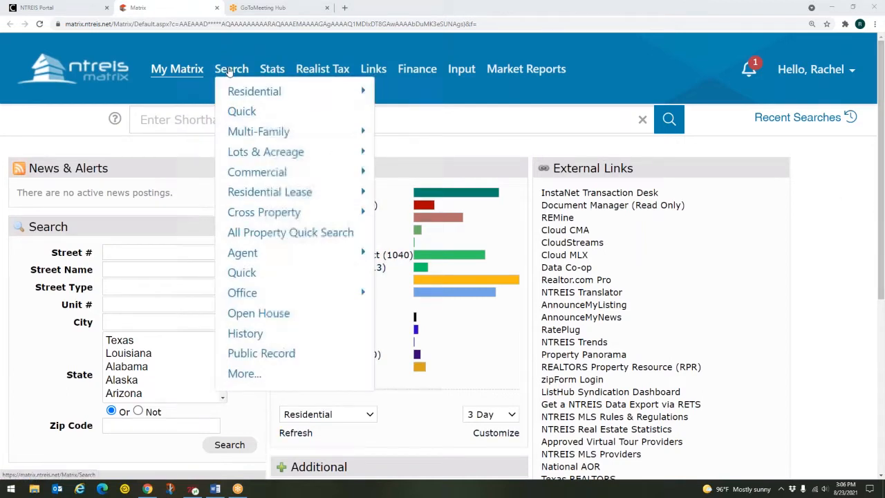
{"action": "mouse_move", "coordinate": [246, 94]}
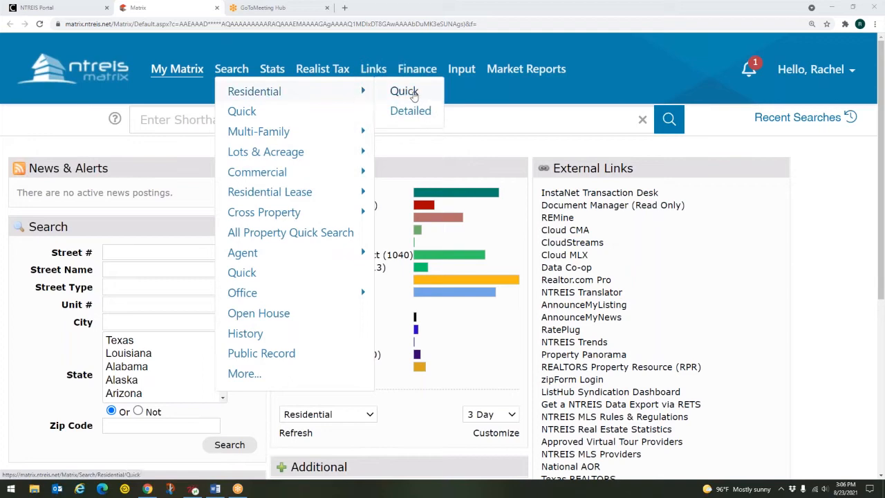
{"action": "left_click", "coordinate": [412, 94]}
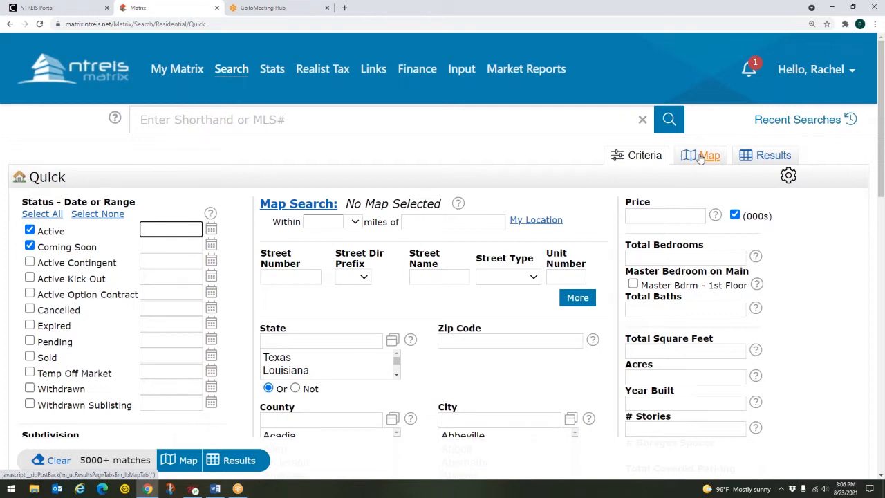
Show the residential results on the map, zoomed toward north Dallas near Love Field
{"action": "left_click", "coordinate": [700, 158]}
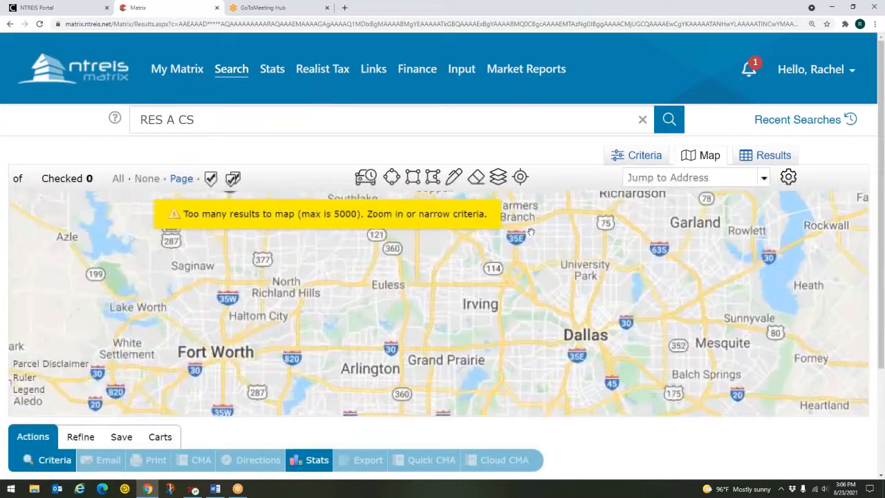
{"action": "scroll", "coordinate": [531, 227], "scroll_direction": "up", "scroll_amount": 1}
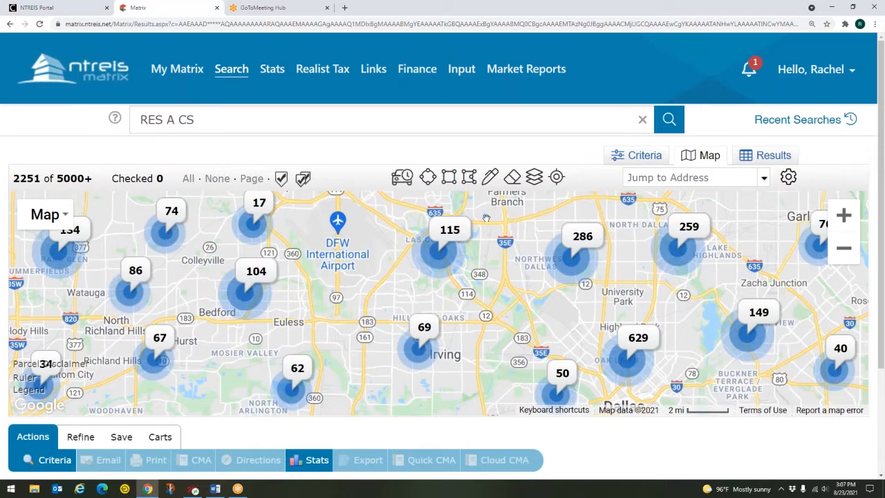
{"action": "mouse_move", "coordinate": [447, 236]}
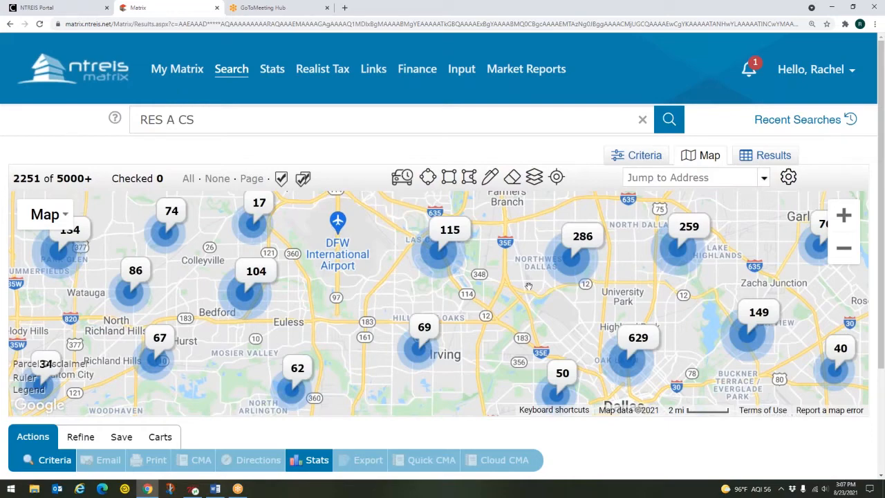
{"action": "scroll", "coordinate": [528, 285], "scroll_direction": "up", "scroll_amount": 1}
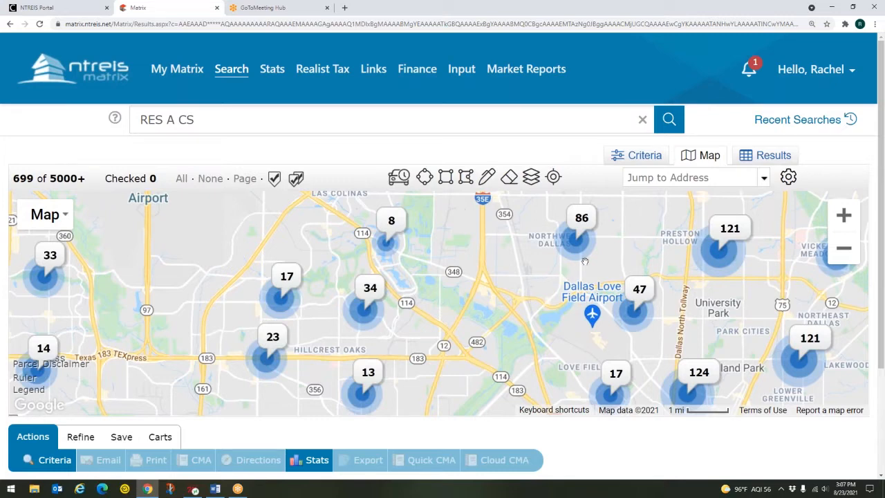
Zoom into the 86, 47 and 121 clusters until individual Hillcrest Oaks listings appear
{"action": "mouse_move", "coordinate": [573, 245]}
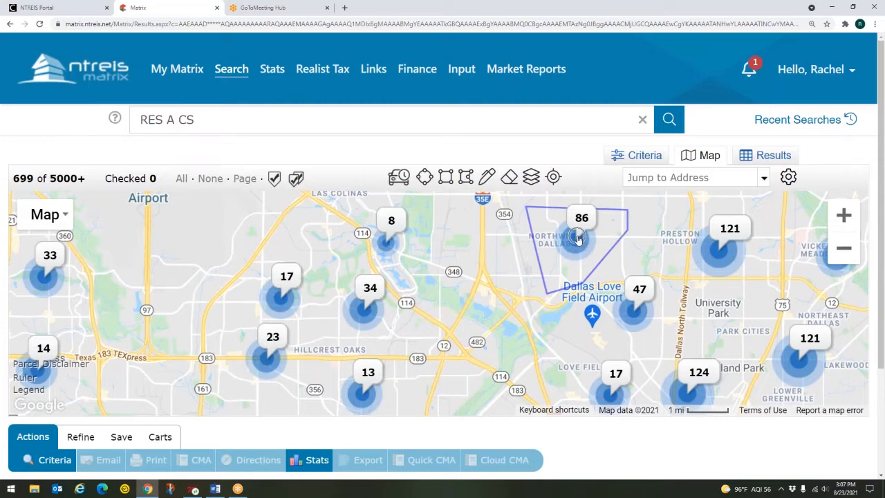
{"action": "left_click", "coordinate": [579, 240]}
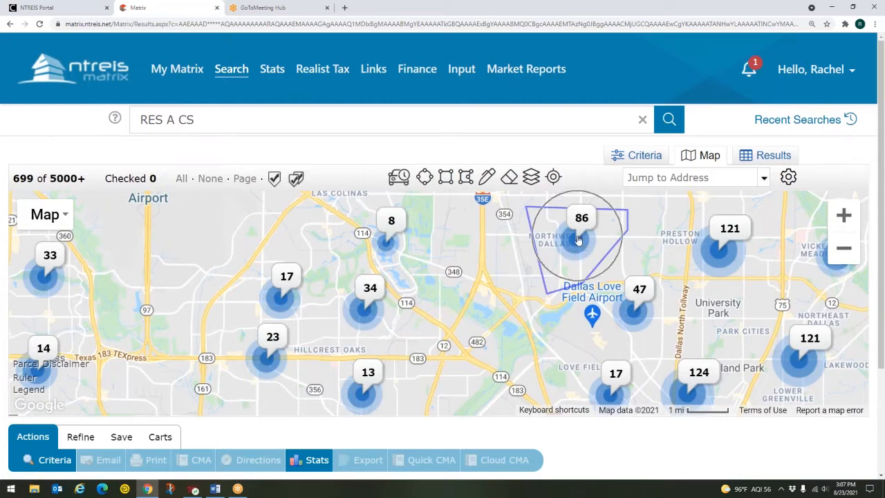
{"action": "left_click", "coordinate": [642, 318]}
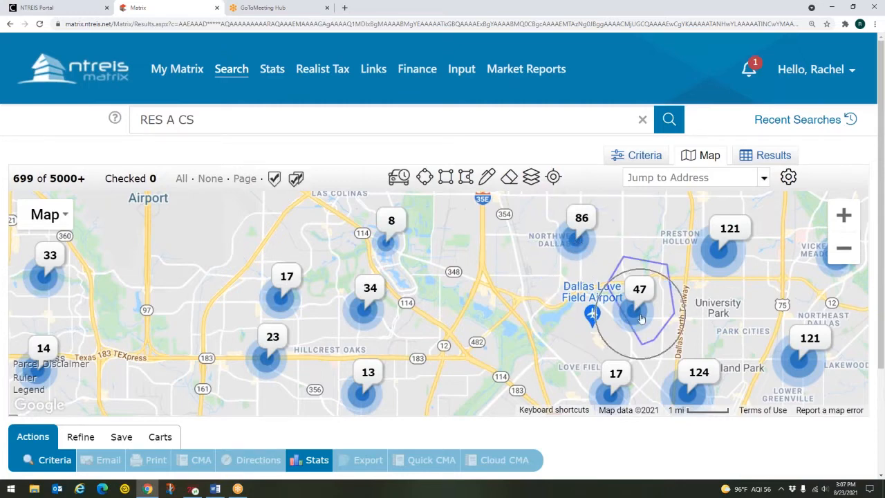
{"action": "left_click", "coordinate": [730, 249]}
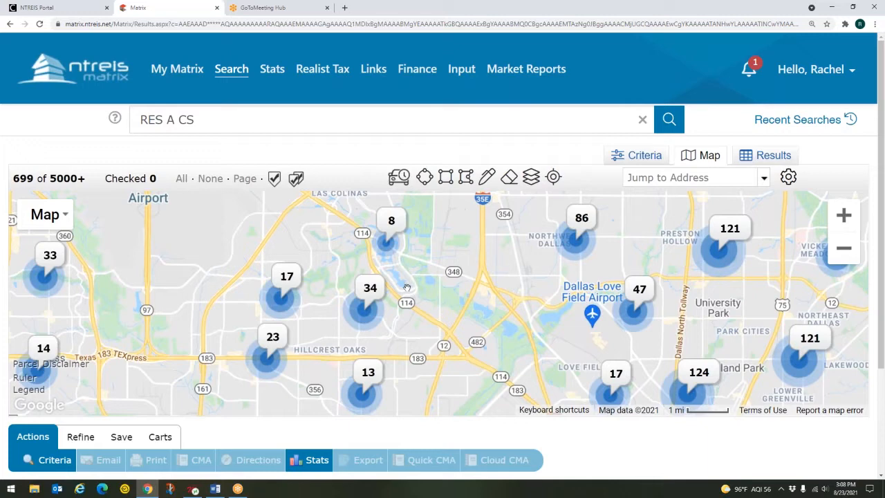
{"action": "scroll", "coordinate": [323, 293], "scroll_direction": "up", "scroll_amount": 1}
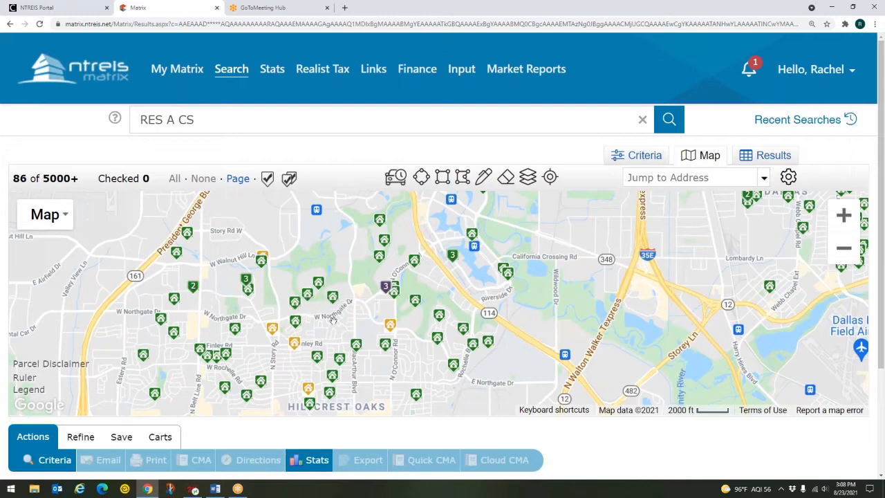
{"action": "mouse_move", "coordinate": [334, 306]}
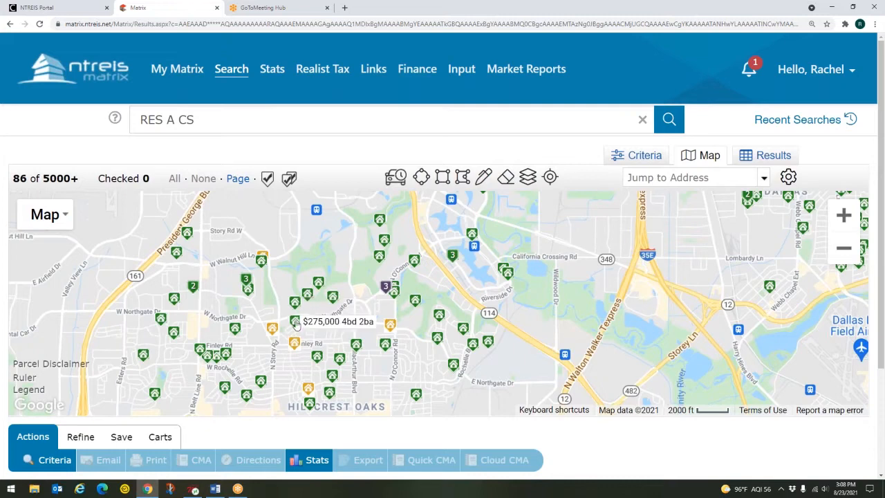
{"action": "mouse_move", "coordinate": [270, 330]}
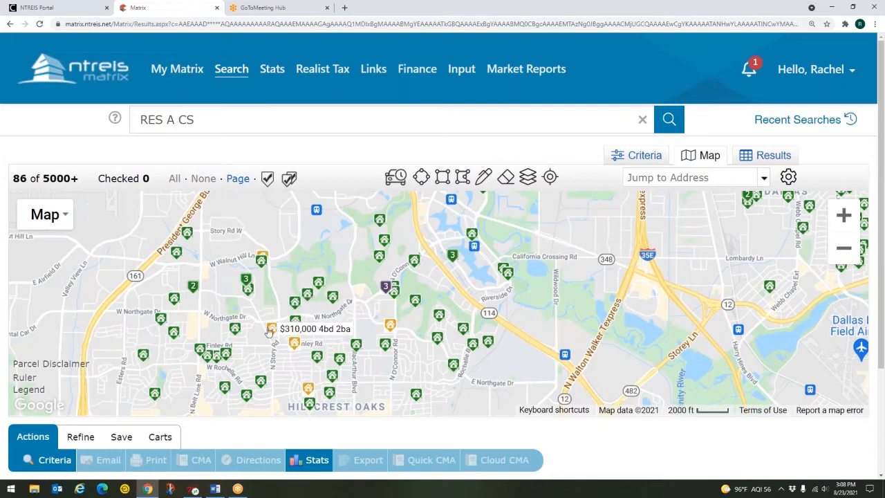
{"action": "left_click", "coordinate": [333, 301]}
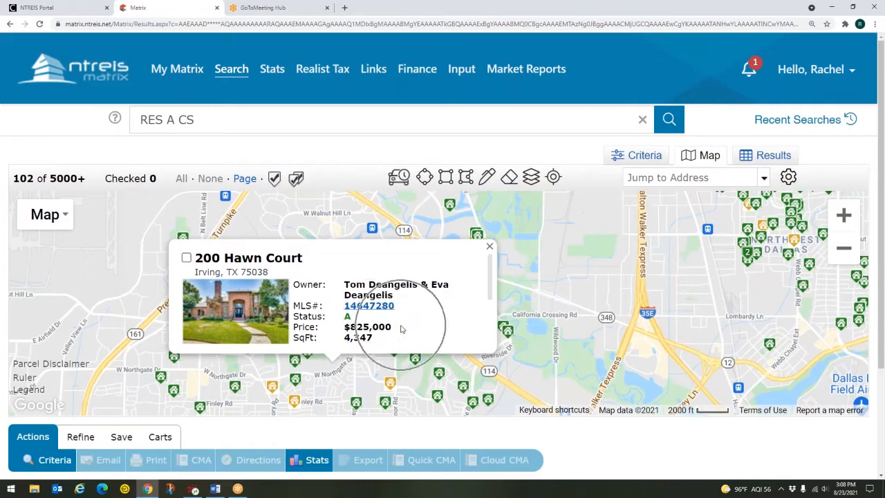
{"action": "scroll", "coordinate": [427, 305], "scroll_direction": "down", "scroll_amount": 1}
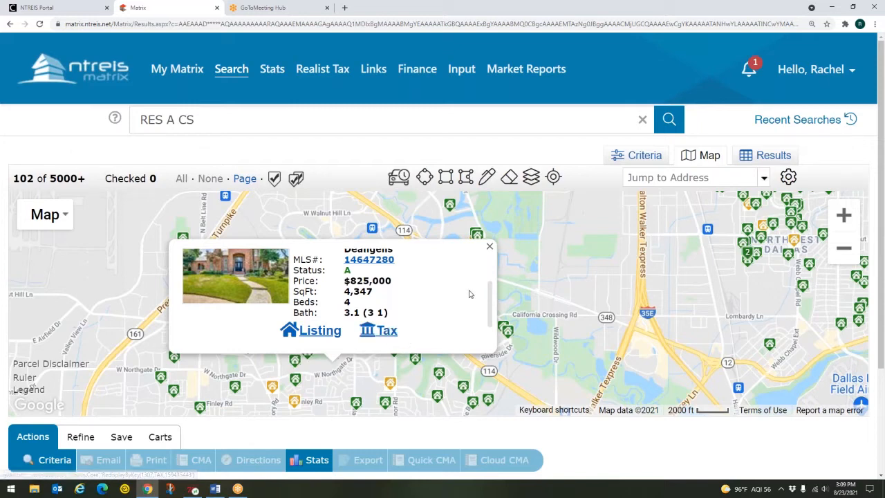
{"action": "left_click", "coordinate": [490, 248]}
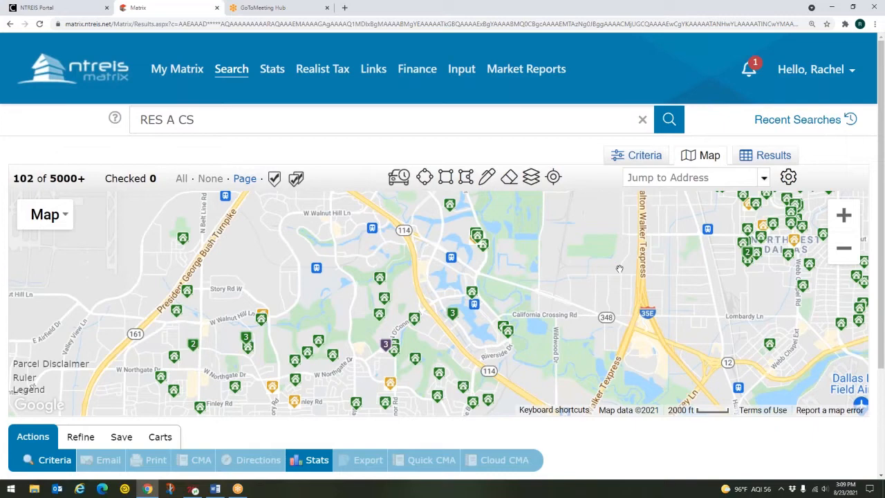
Add a 10000+ price criterion, narrowing the search to 15 matches
{"action": "left_click", "coordinate": [642, 156]}
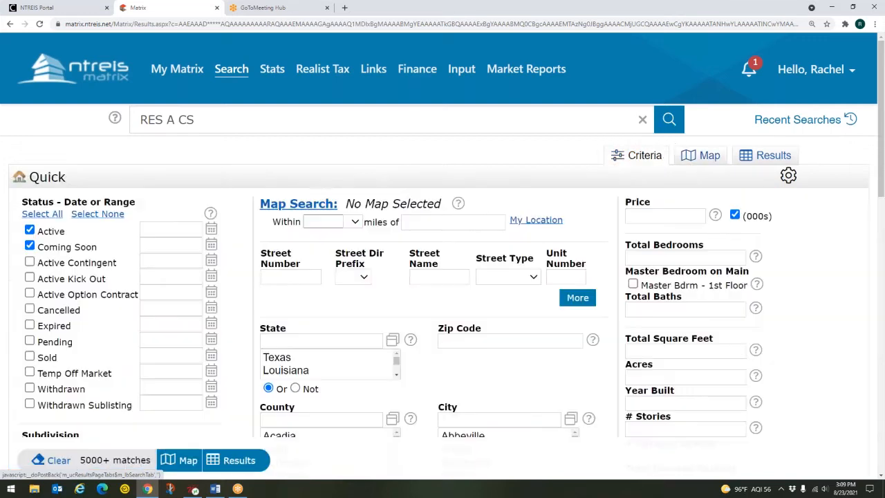
{"action": "left_click", "coordinate": [642, 215]}
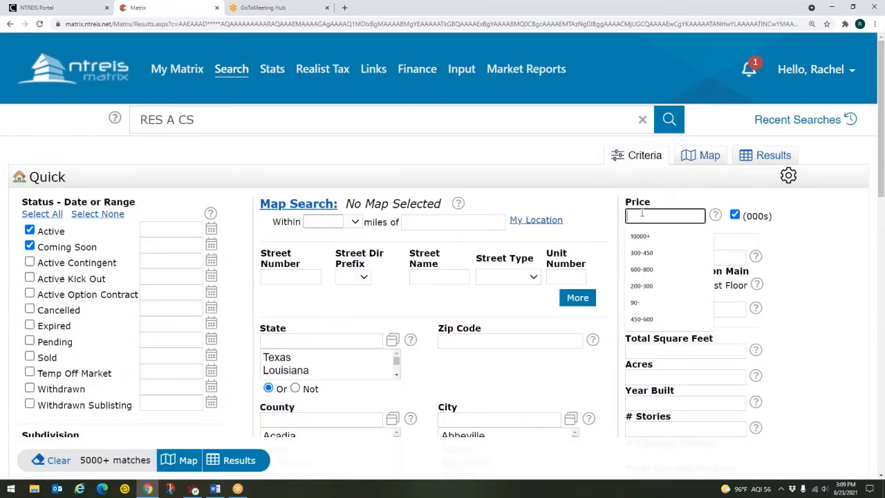
{"action": "left_click", "coordinate": [643, 236]}
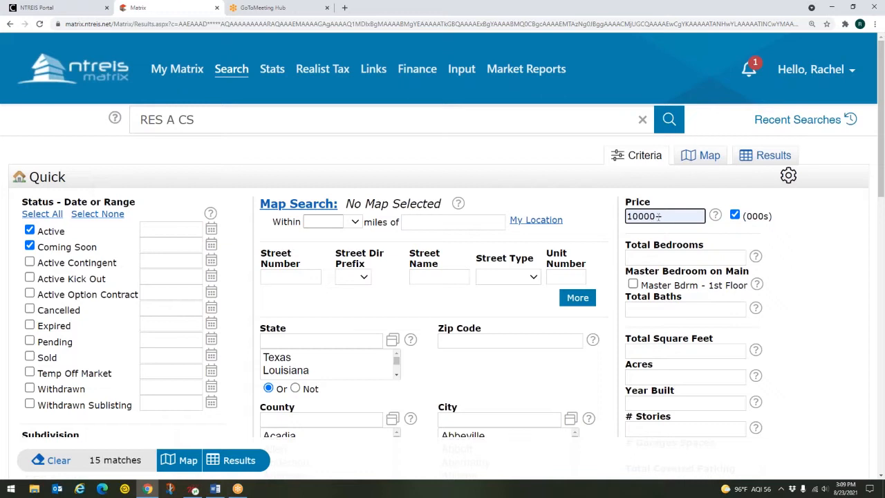
{"action": "left_click", "coordinate": [653, 216]}
{"action": "left_click", "coordinate": [639, 217]}
{"action": "key", "text": "ctrl"}
{"action": "key", "text": "ctrl"}
{"action": "key", "text": "ctrl"}
{"action": "key", "text": "ctrl"}
{"action": "key", "text": "ctrl"}
{"action": "key", "text": "ctrl"}
{"action": "key", "text": "ctrl"}
{"action": "key", "text": "ctrl"}
{"action": "key", "text": "ctrl"}
{"action": "left_click", "coordinate": [706, 158]}
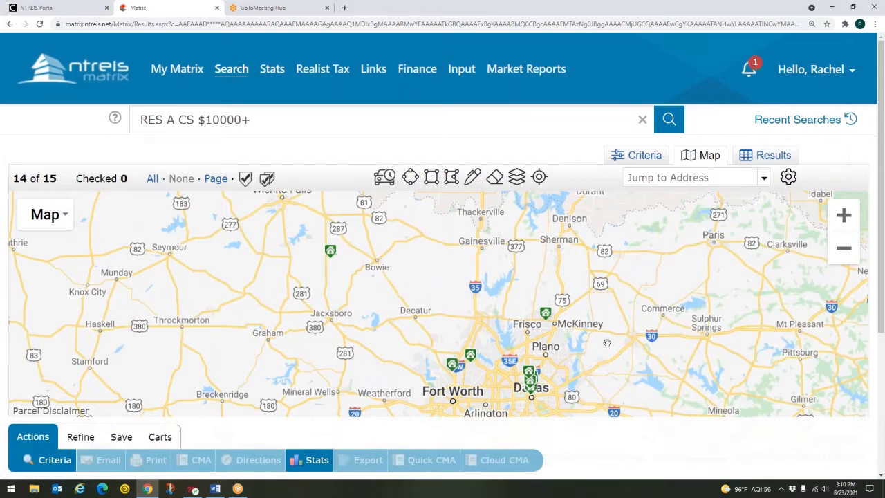
Pan and zoom the map to centre the 15 high-priced listings around Dallas
{"action": "left_click_drag", "start_coordinate": [585, 357], "coordinate": [576, 290]}
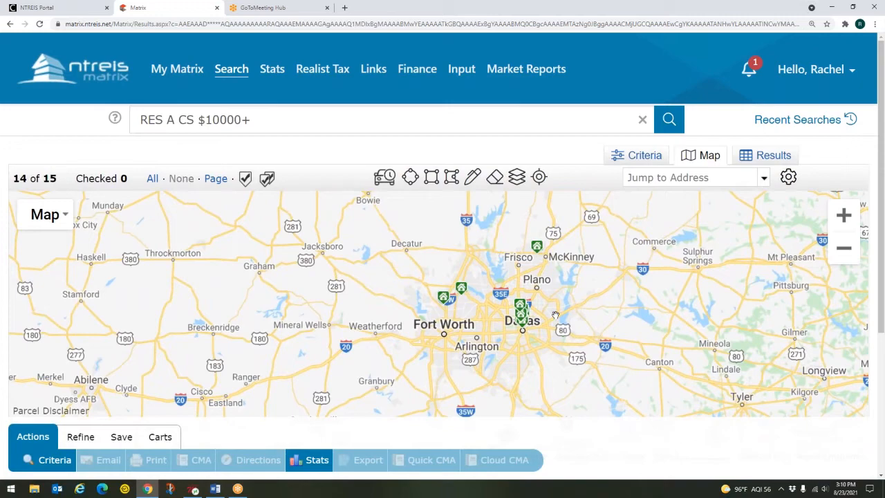
{"action": "scroll", "coordinate": [555, 316], "scroll_direction": "up", "scroll_amount": 1}
{"action": "left_click_drag", "start_coordinate": [555, 315], "coordinate": [619, 317]}
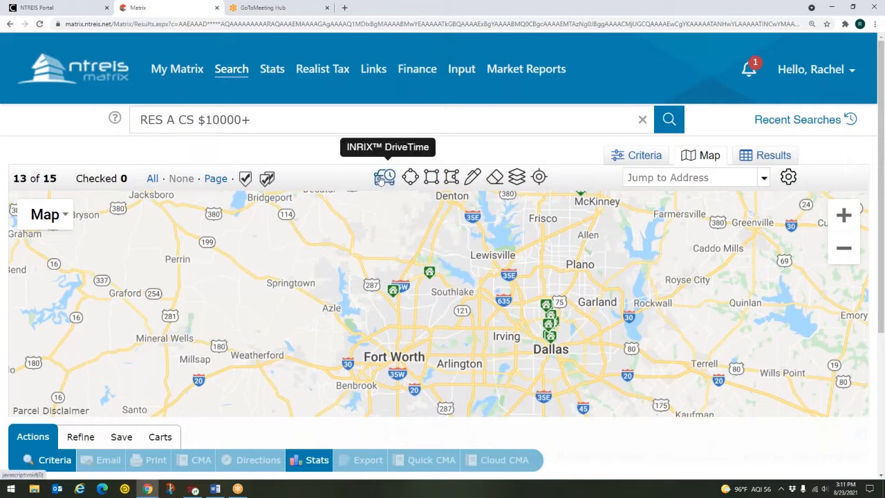
Review the INRIX Drive Time options, keeping Drive to here, 8:30 AM, 15 min, Monday
{"action": "left_click", "coordinate": [384, 179]}
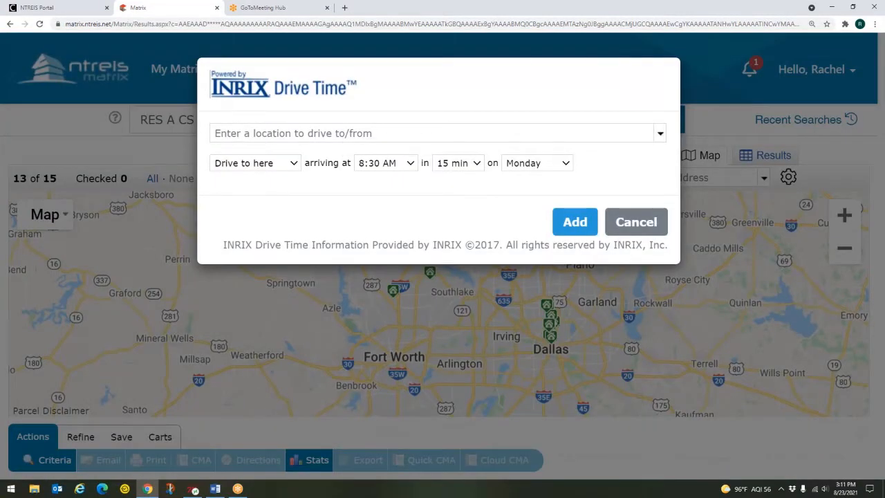
{"action": "left_click", "coordinate": [308, 133]}
{"action": "left_click", "coordinate": [273, 165]}
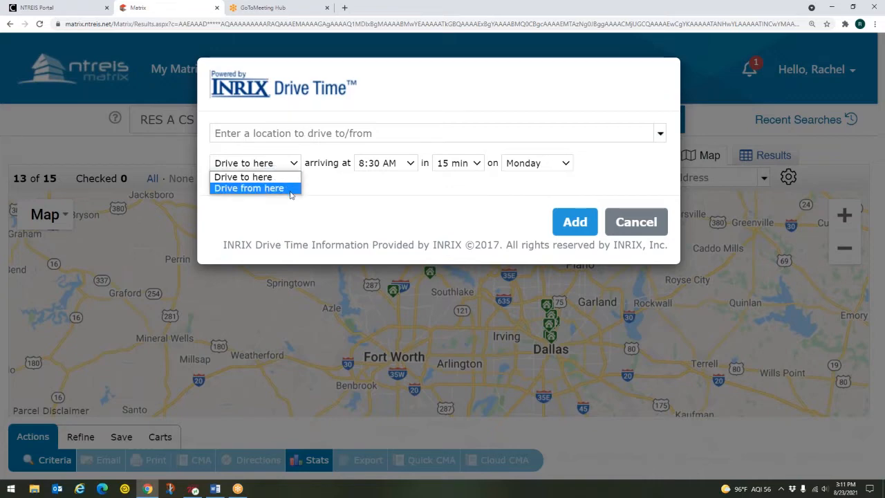
{"action": "left_click", "coordinate": [332, 192]}
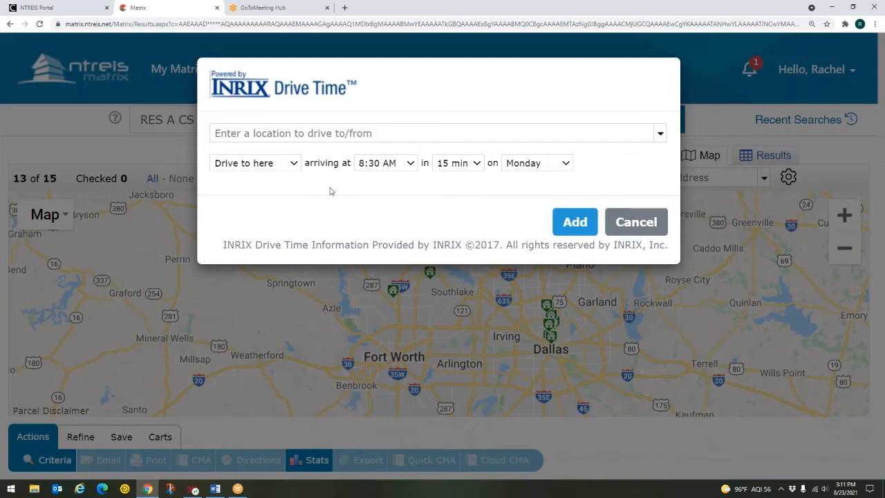
{"action": "left_click", "coordinate": [391, 163]}
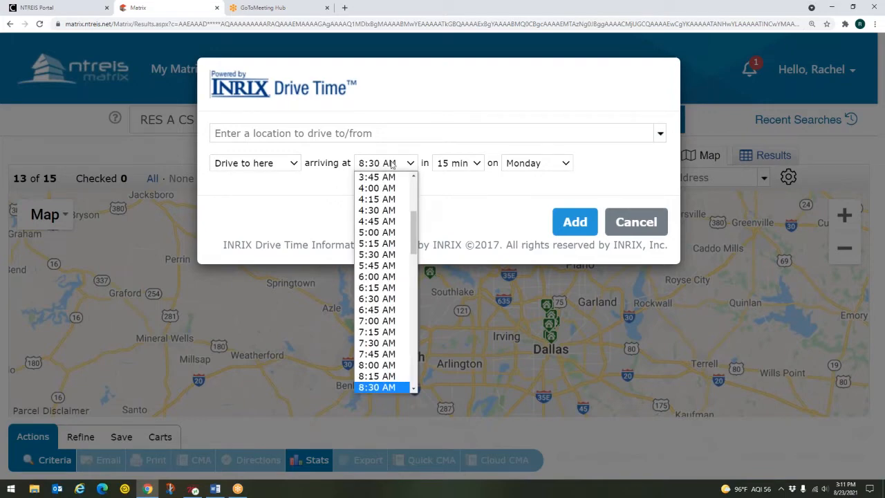
{"action": "left_click", "coordinate": [392, 163]}
{"action": "left_click", "coordinate": [466, 166]}
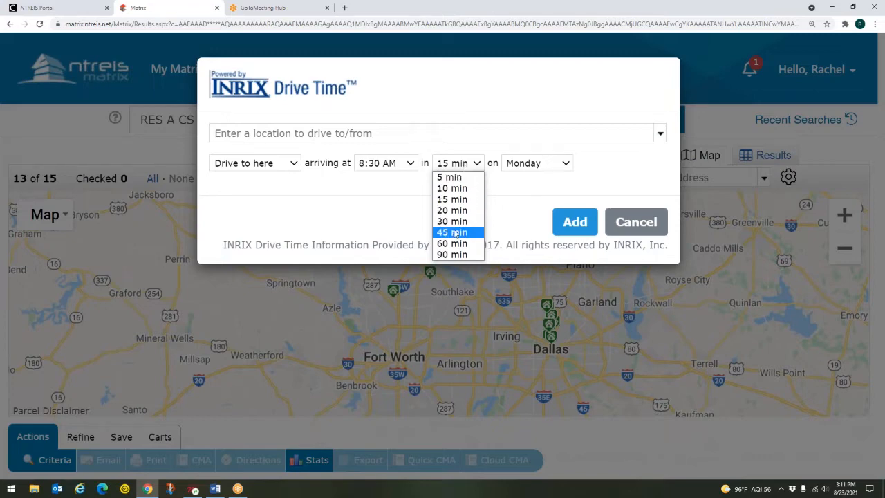
{"action": "left_click", "coordinate": [510, 196]}
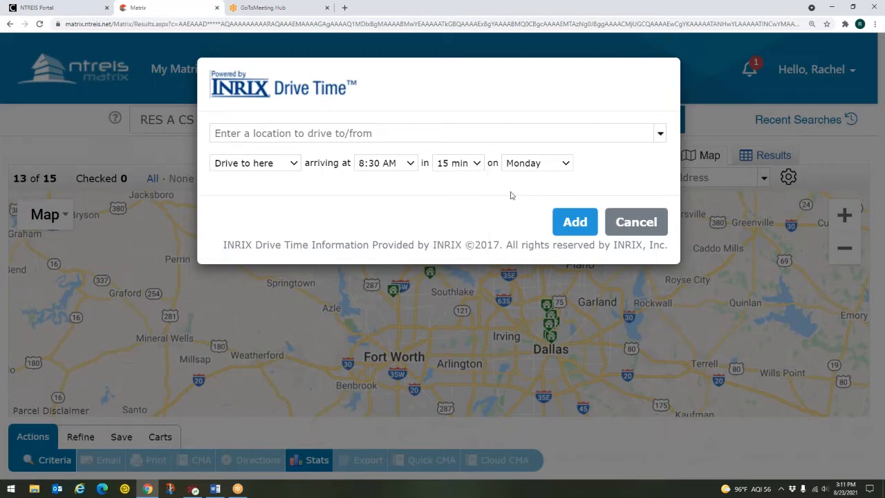
{"action": "left_click", "coordinate": [553, 165]}
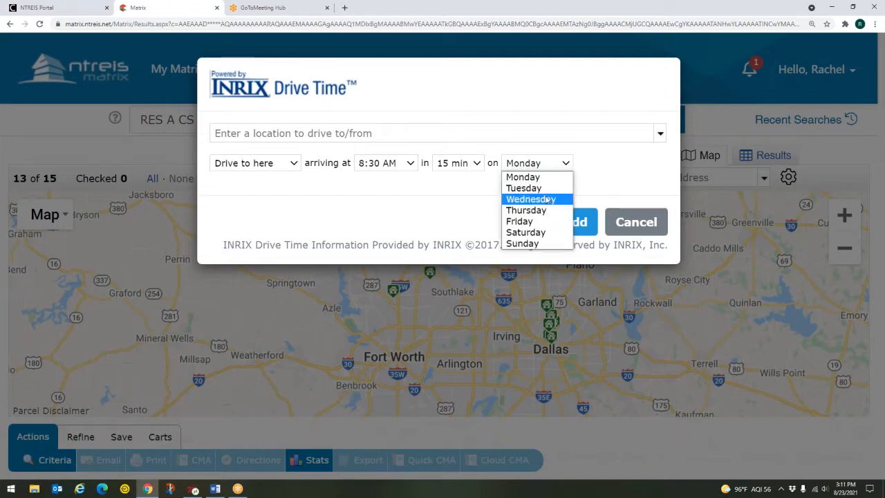
{"action": "left_click", "coordinate": [549, 175]}
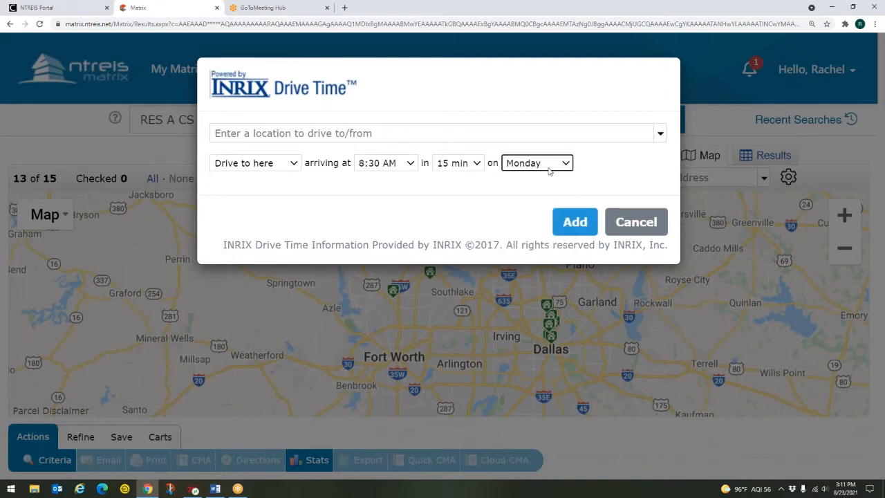
{"action": "left_click", "coordinate": [434, 213]}
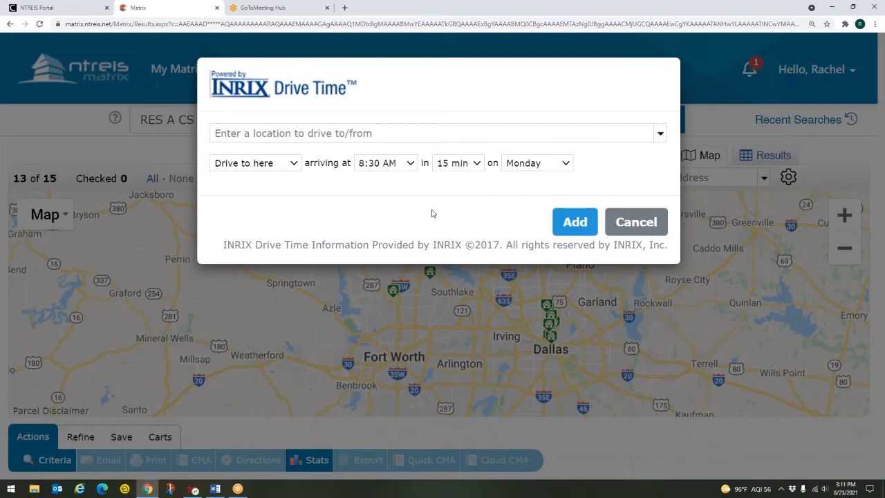
Enter Cooks Childrens hospital as the drive-time destination
{"action": "left_click", "coordinate": [256, 132]}
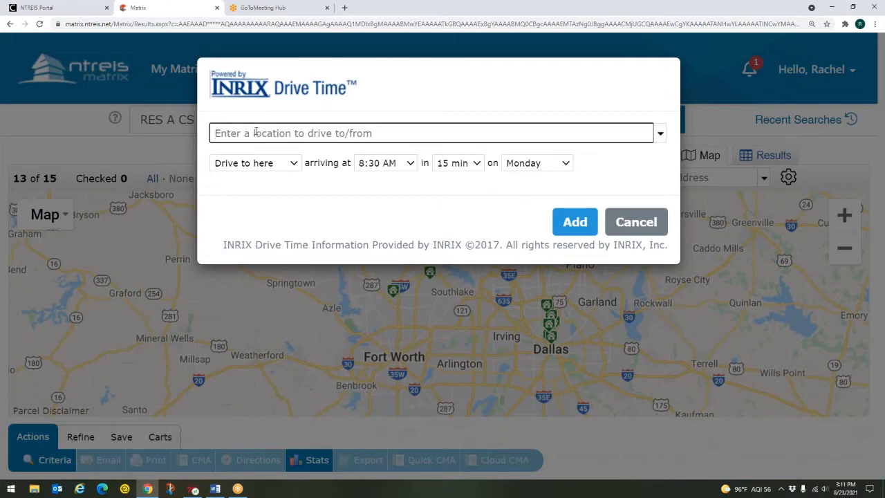
{"action": "type", "text": "child"}
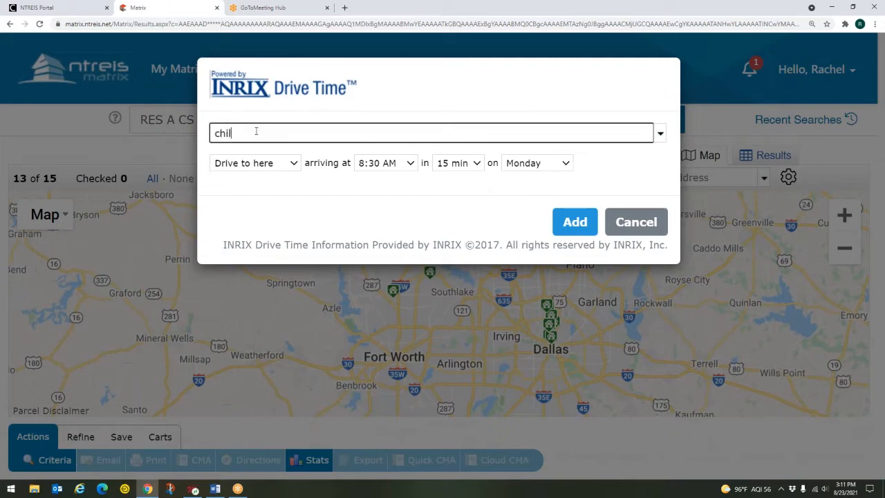
{"action": "key", "text": "BackSpace"}
{"action": "key", "text": "BackSpace"}
{"action": "key", "text": "BackSpace"}
{"action": "type", "text": "ooks childrens"}
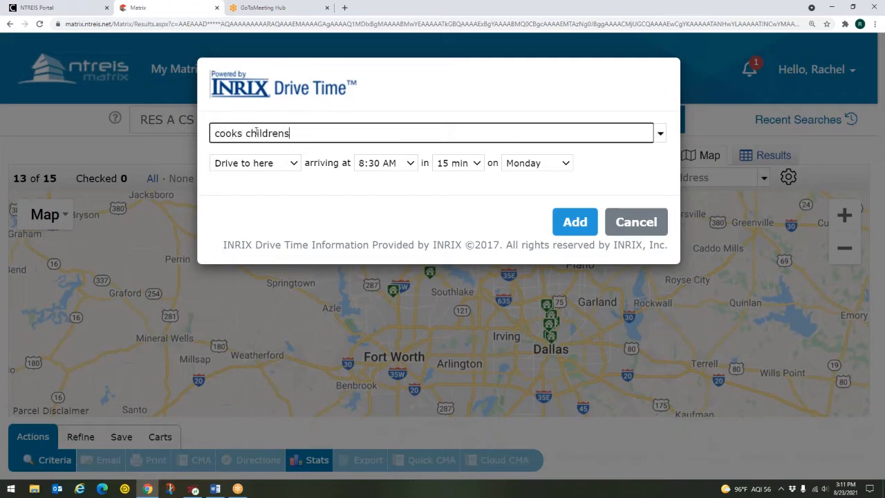
{"action": "type", "text": " hospital"}
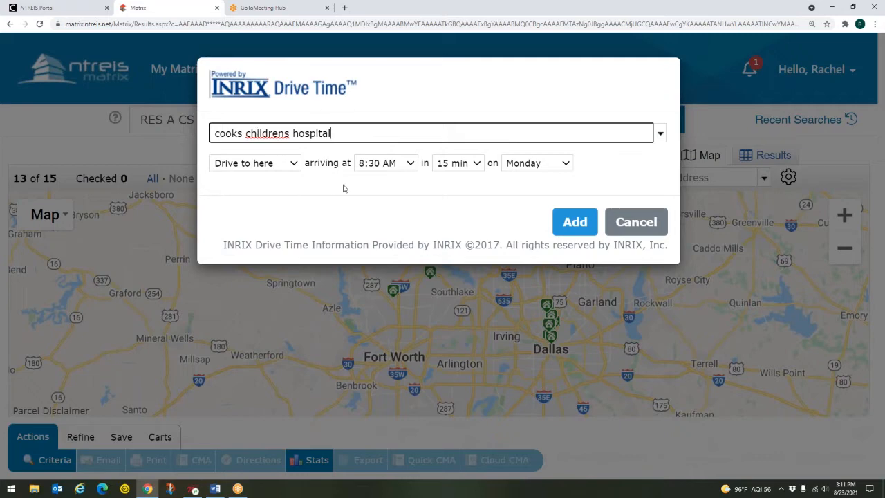
{"action": "key", "text": "Return"}
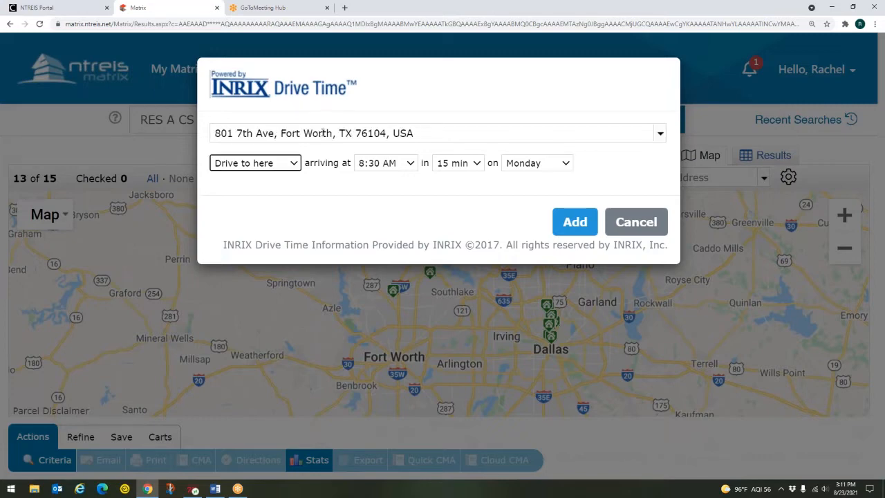
{"action": "left_click", "coordinate": [217, 133]}
{"action": "key", "text": "ctrl"}
{"action": "key", "text": "ctrl"}
{"action": "key", "text": "ctrl"}
{"action": "key", "text": "ctrl"}
{"action": "key", "text": "ctrl"}
{"action": "key", "text": "ctrl"}
Set driving to here, arriving 7:00 AM, 20 min, Monday, and add the area
{"action": "left_click", "coordinate": [266, 161]}
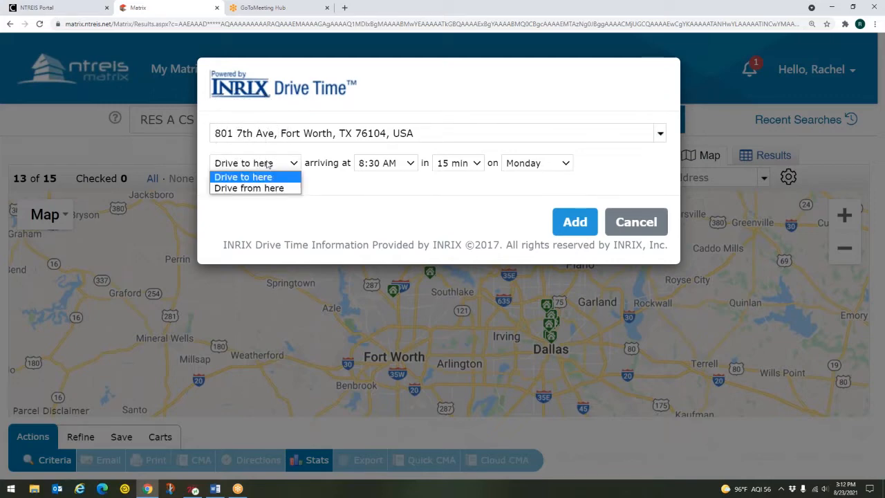
{"action": "key", "text": "ctrl"}
{"action": "key", "text": "ctrl"}
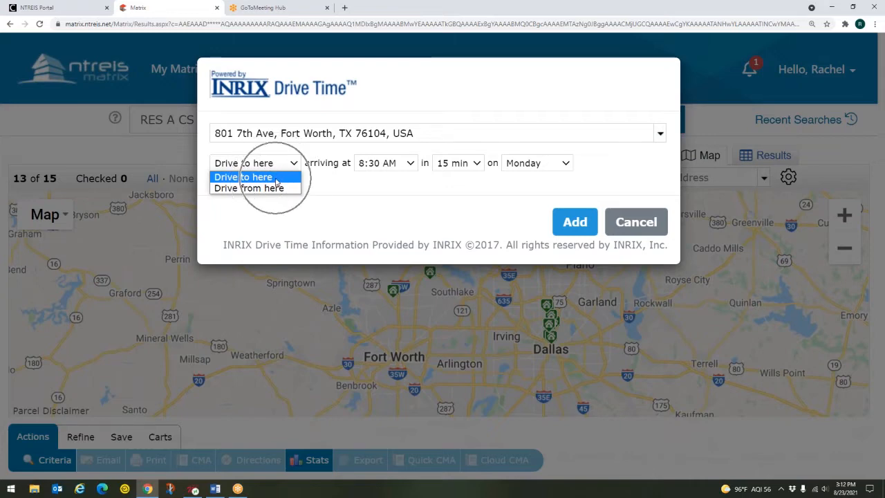
{"action": "left_click", "coordinate": [275, 178]}
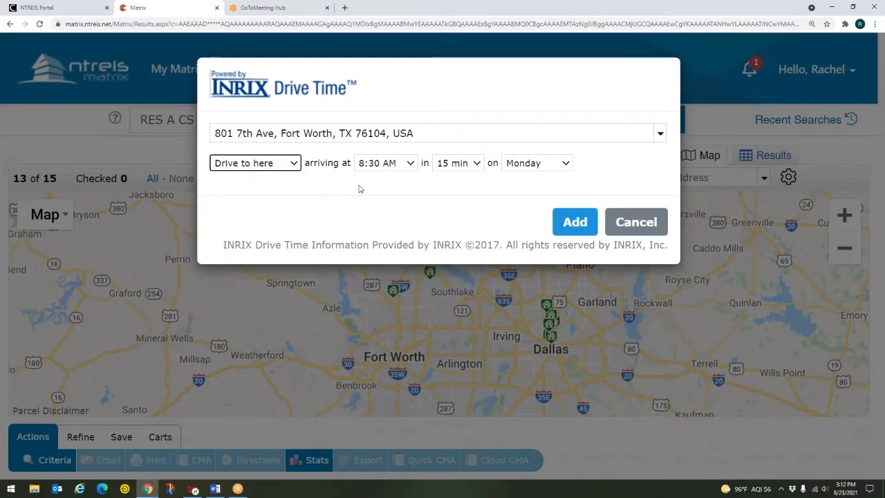
{"action": "left_click", "coordinate": [379, 163]}
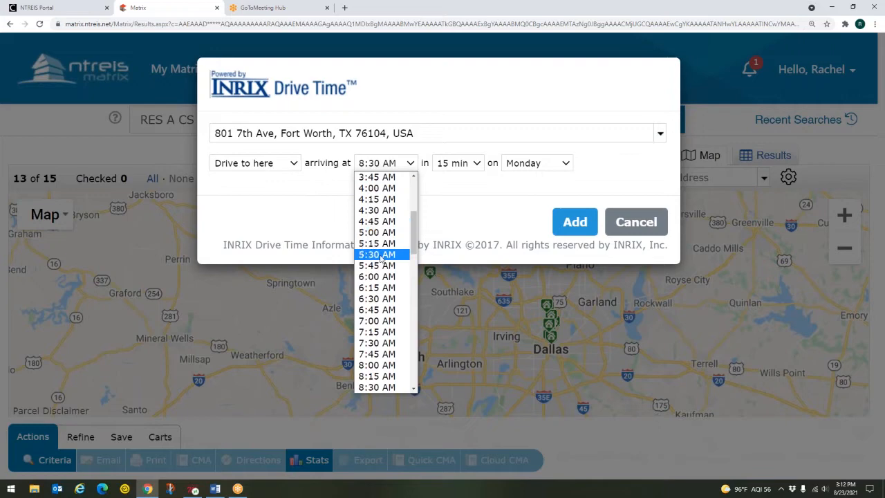
{"action": "left_click", "coordinate": [379, 321]}
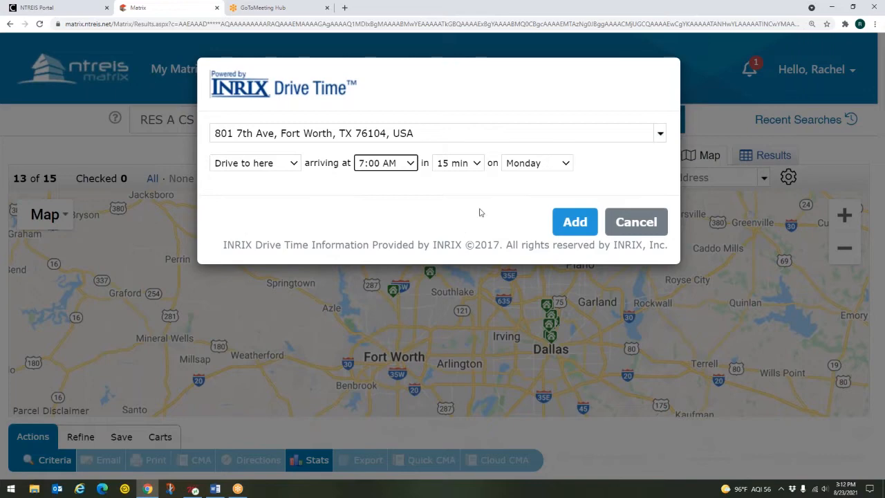
{"action": "left_click", "coordinate": [477, 164]}
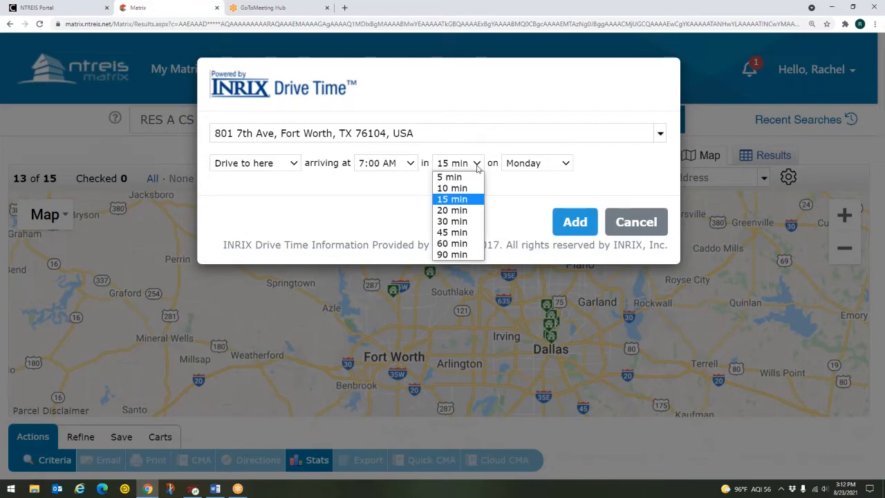
{"action": "left_click", "coordinate": [447, 212]}
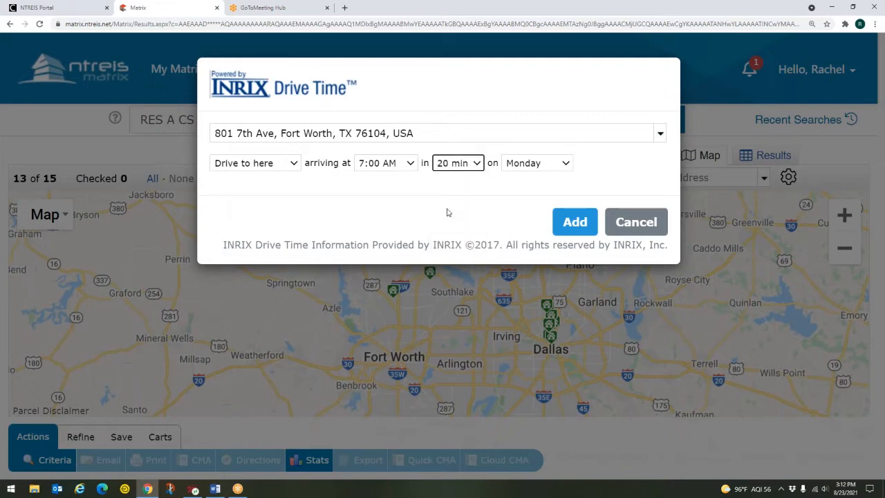
{"action": "left_click", "coordinate": [539, 168]}
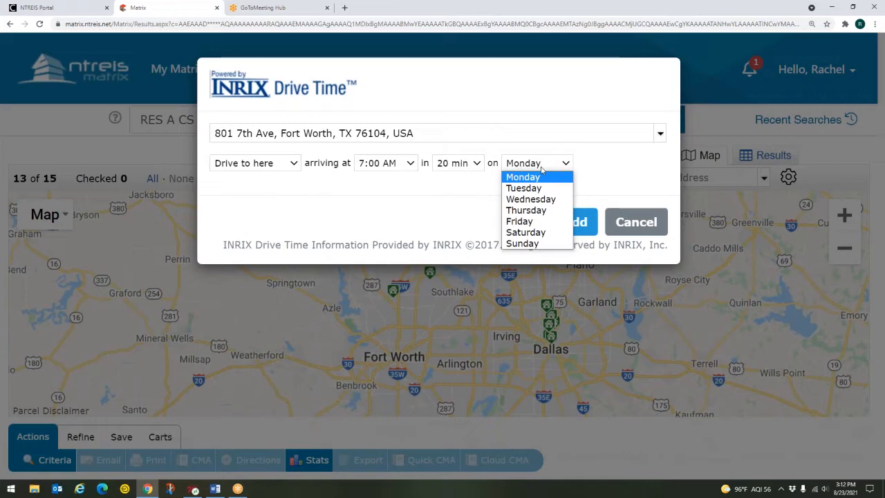
{"action": "left_click", "coordinate": [536, 179]}
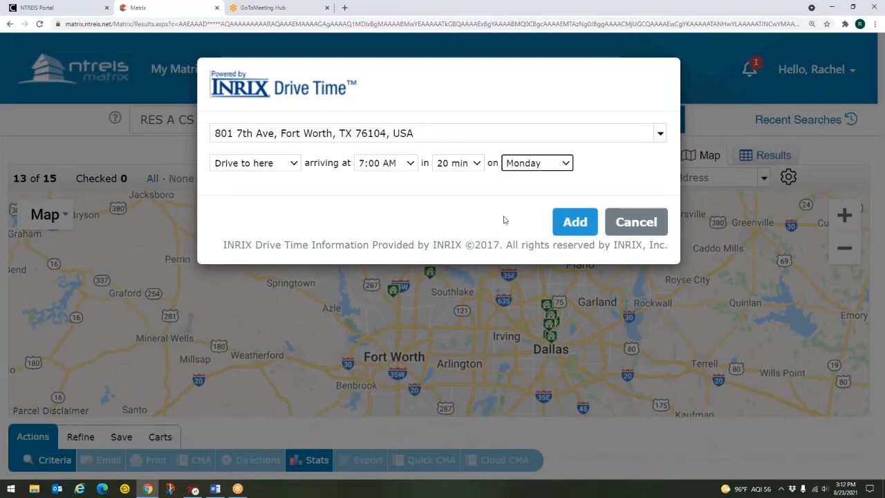
{"action": "left_click", "coordinate": [570, 231]}
{"action": "left_click", "coordinate": [570, 231]}
{"action": "left_click", "coordinate": [570, 231]}
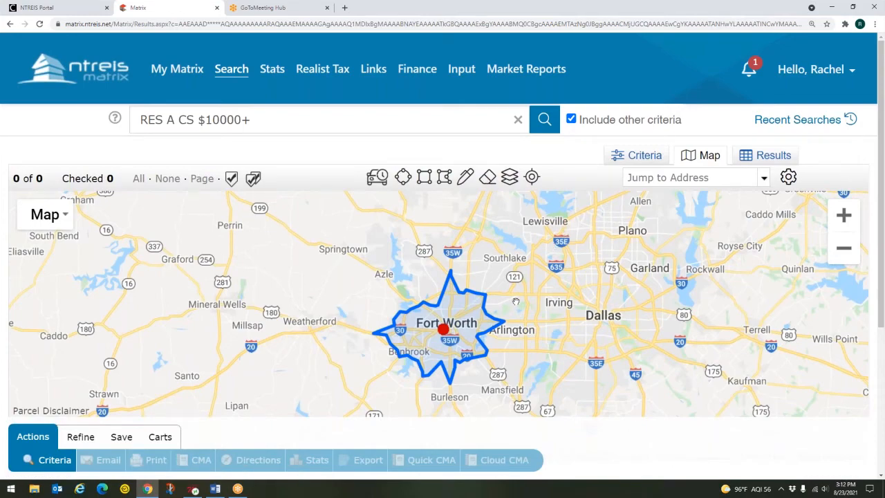
Centre the map on the Fort Worth drive-time shape and open its marker's info card
{"action": "scroll", "coordinate": [523, 271], "scroll_direction": "up", "scroll_amount": 2}
{"action": "left_click_drag", "start_coordinate": [561, 277], "coordinate": [629, 258]}
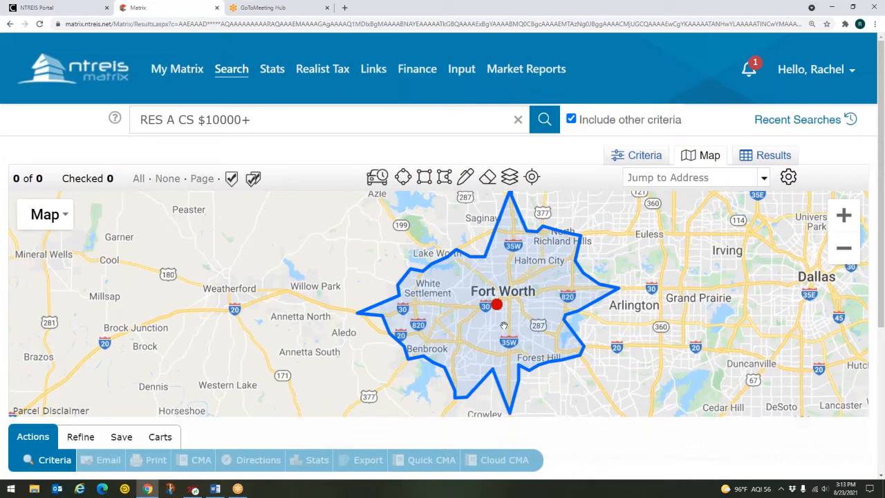
{"action": "left_click", "coordinate": [497, 305]}
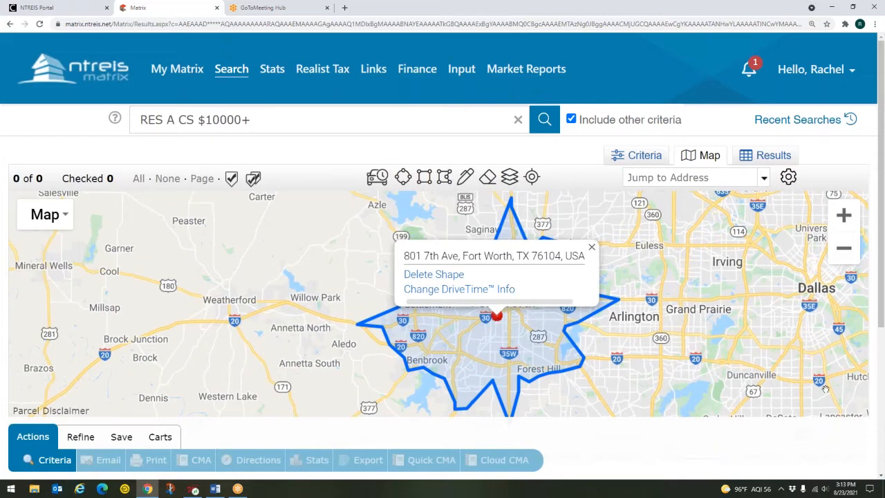
{"action": "key", "text": "alt+Tab"}
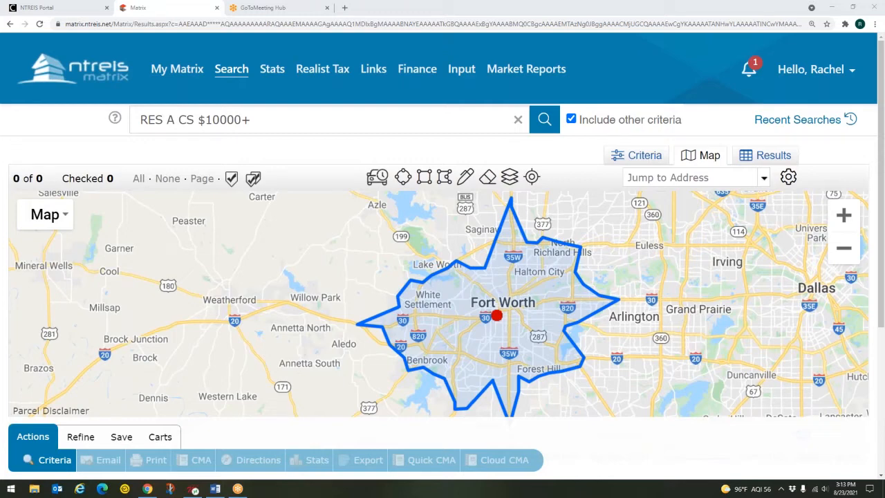
{"action": "left_click", "coordinate": [497, 317]}
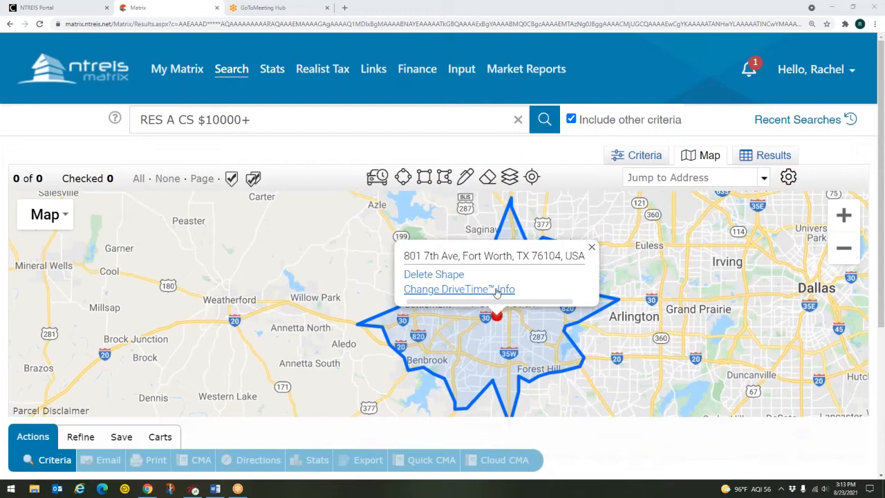
Change the drive-time shape's travel time to 10 min and update it
{"action": "left_click", "coordinate": [495, 290]}
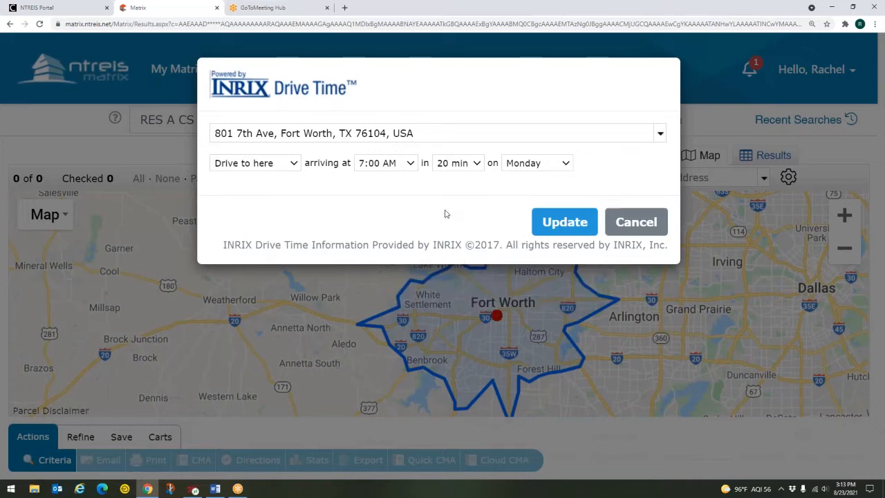
{"action": "left_click", "coordinate": [476, 166]}
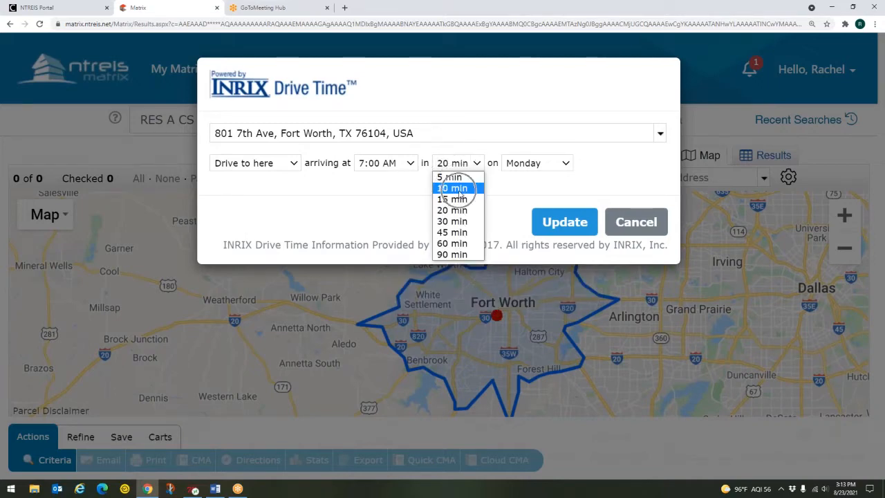
{"action": "left_click", "coordinate": [460, 191]}
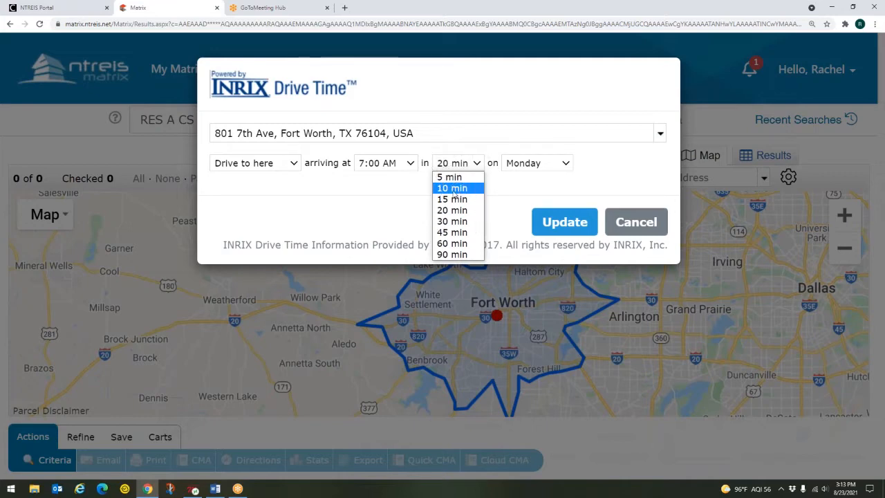
{"action": "left_click", "coordinate": [451, 192]}
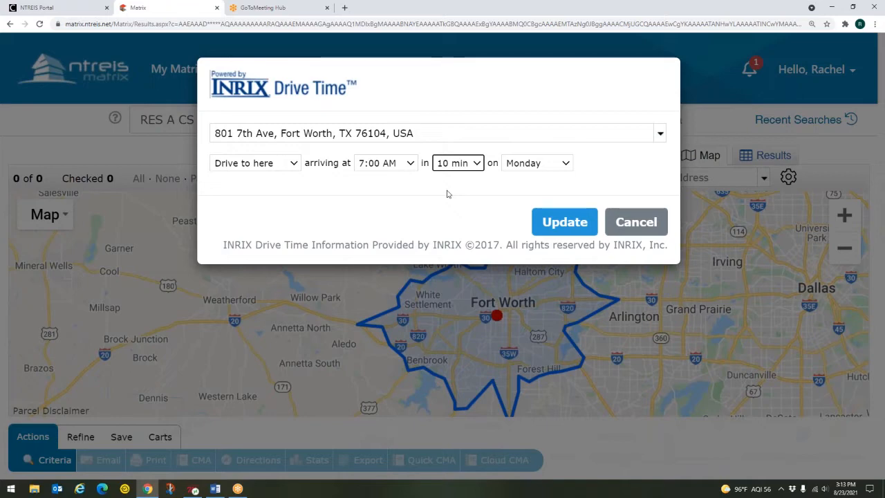
{"action": "left_click", "coordinate": [552, 228]}
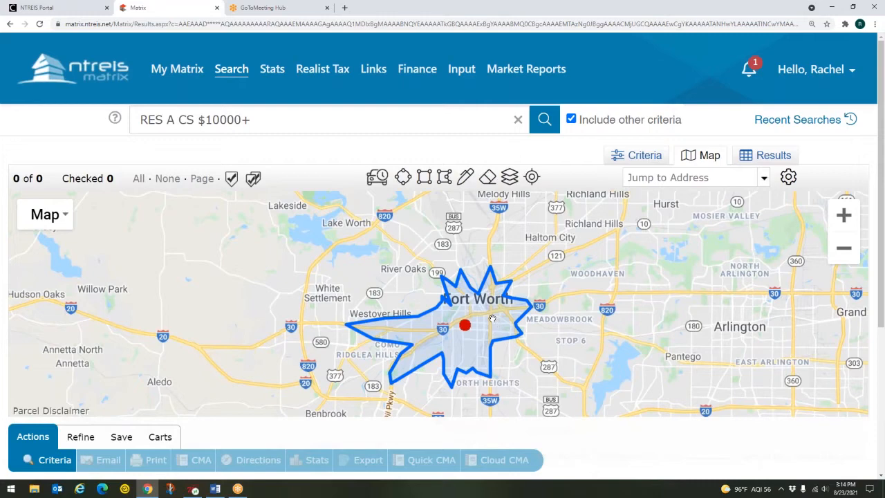
Delete the drive-time shape using Delete Shape on its marker popup
{"action": "left_click", "coordinate": [465, 325]}
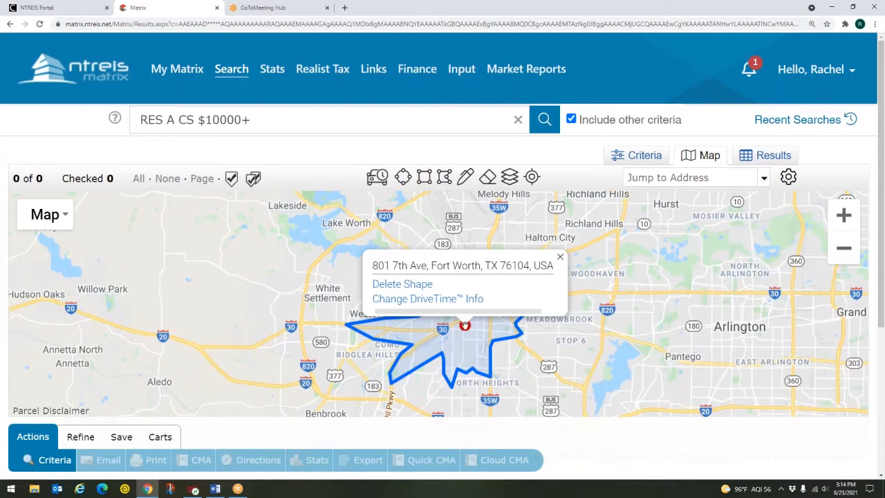
{"action": "left_click", "coordinate": [465, 326]}
{"action": "left_click", "coordinate": [412, 288]}
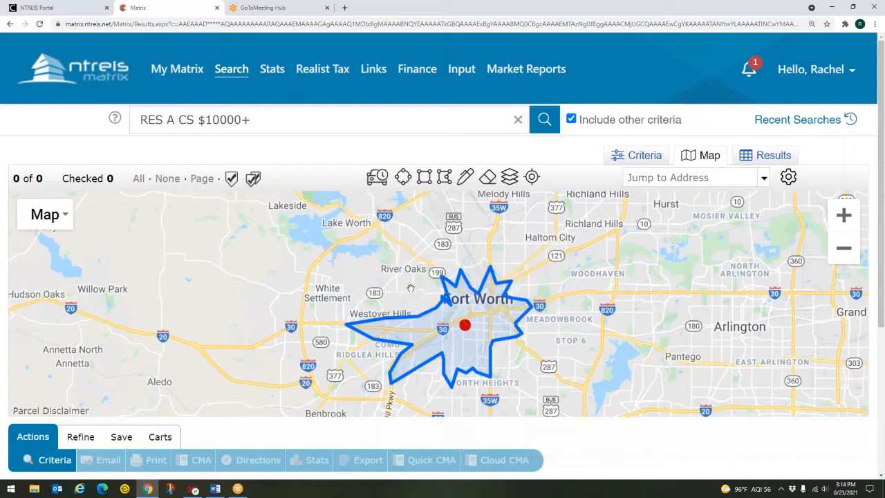
{"action": "left_click", "coordinate": [461, 323]}
{"action": "left_click", "coordinate": [421, 286]}
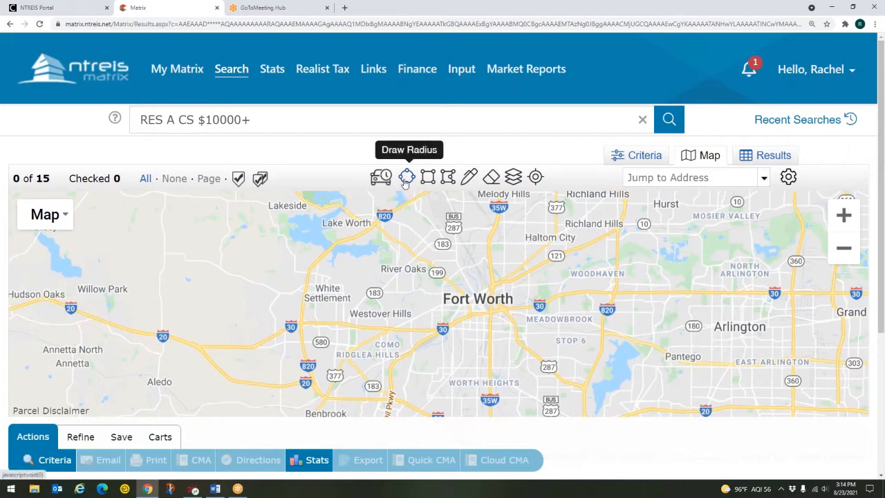
Draw a 2.06-mile radius circle east of downtown Fort Worth and show its shape options
{"action": "left_click", "coordinate": [406, 180]}
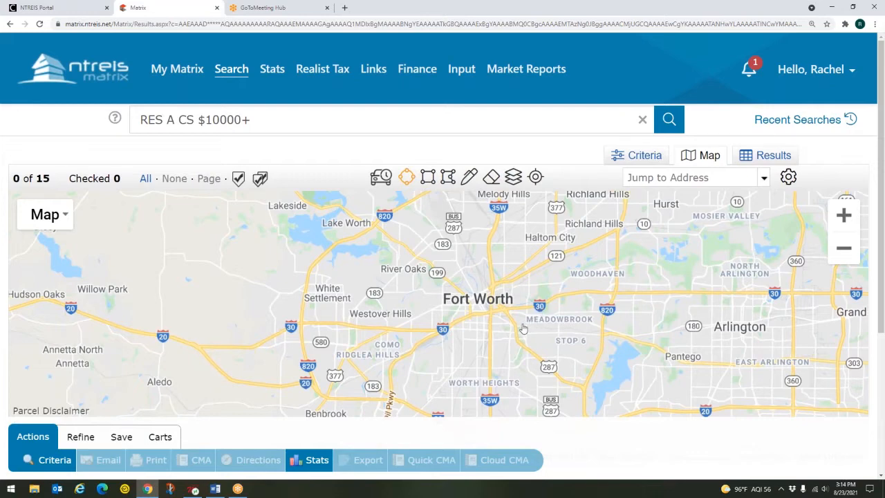
{"action": "left_click_drag", "start_coordinate": [524, 324], "coordinate": [565, 317]}
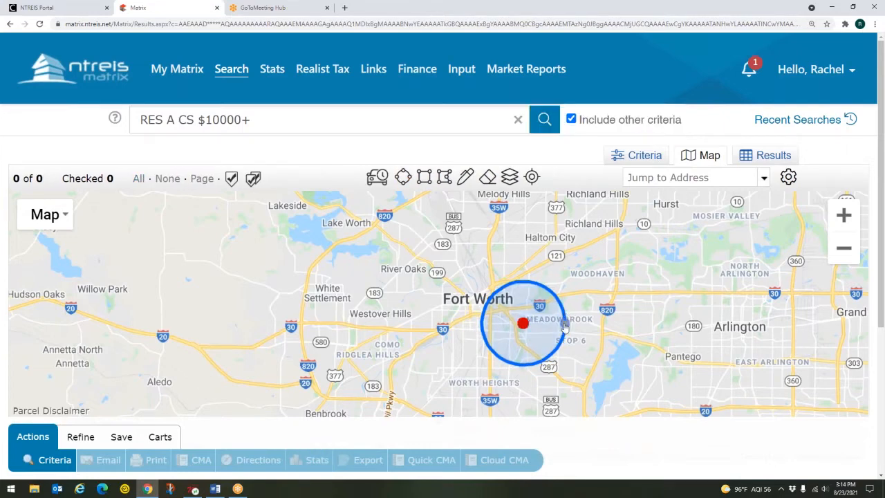
{"action": "left_click", "coordinate": [525, 328]}
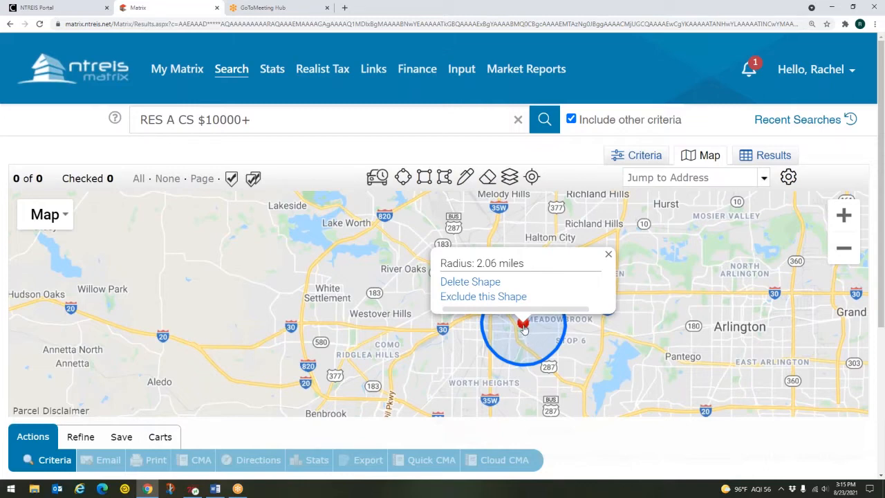
Exclude the 2.06-mile circle, include it again, then delete the circle from the map
{"action": "mouse_move", "coordinate": [523, 321]}
{"action": "left_click", "coordinate": [513, 299]}
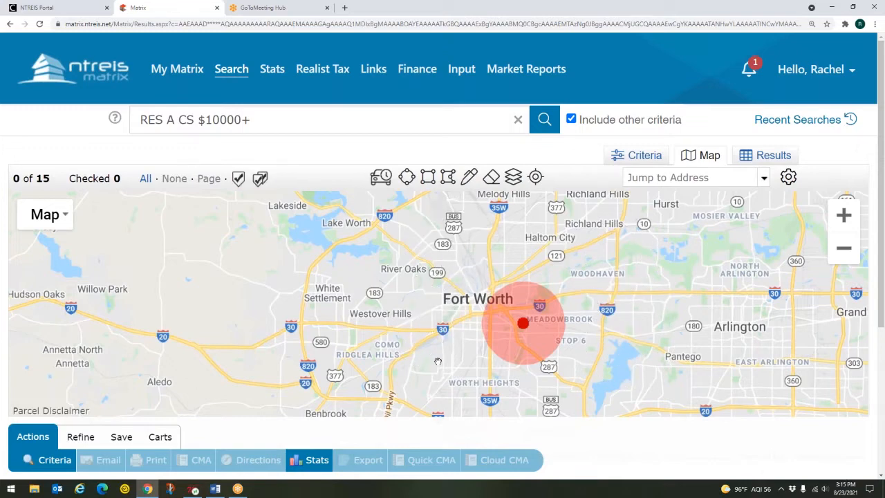
{"action": "left_click", "coordinate": [524, 327]}
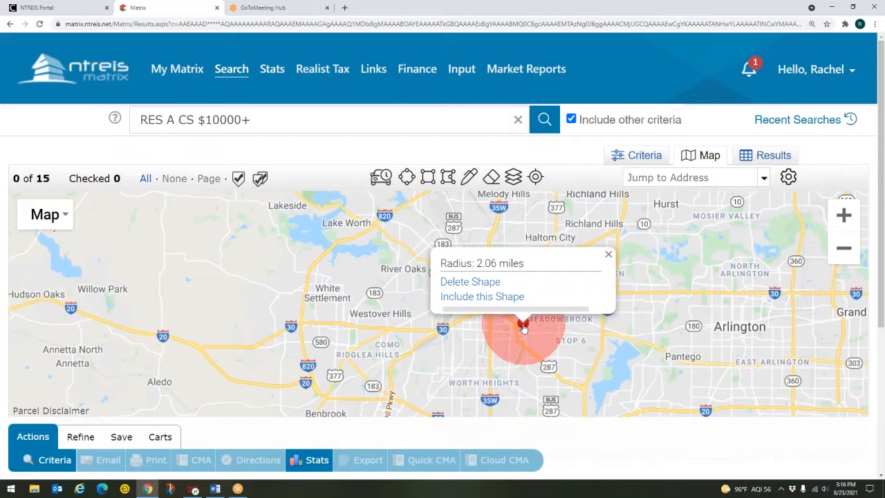
{"action": "left_click", "coordinate": [509, 299]}
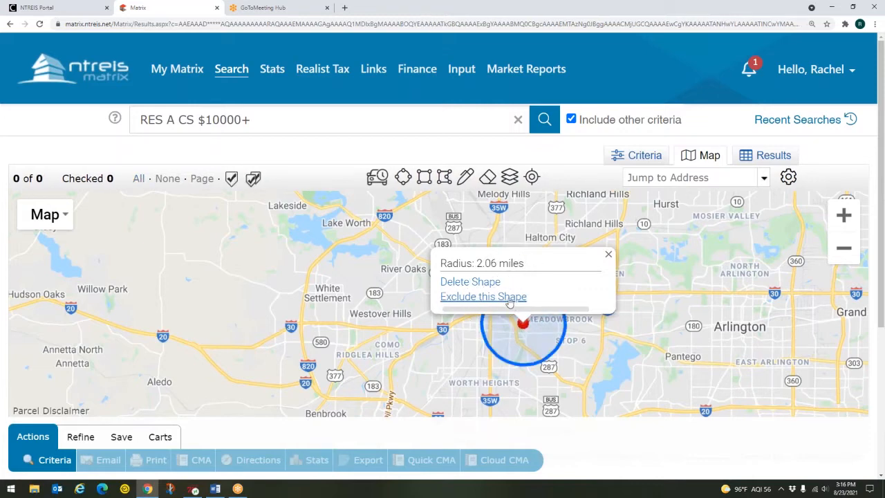
{"action": "key", "text": "ctrl"}
{"action": "key", "text": "ctrl"}
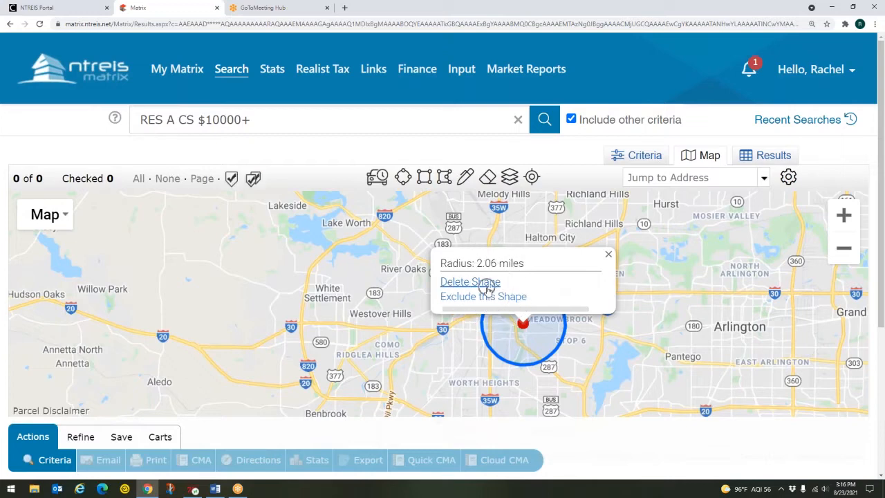
{"action": "left_click", "coordinate": [486, 283]}
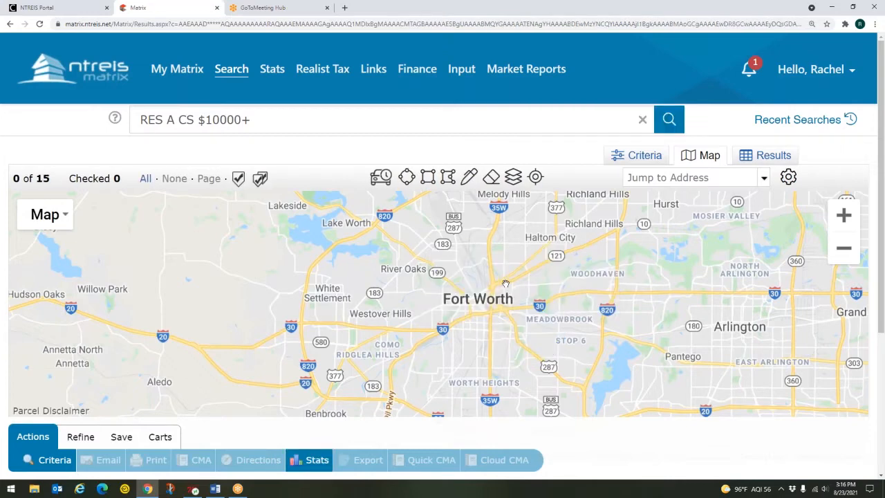
Pan the map to Dallas and draw a rectangle search area from University Park to Oak Lawn
{"action": "left_click_drag", "start_coordinate": [707, 260], "coordinate": [442, 295]}
{"action": "left_click_drag", "start_coordinate": [617, 278], "coordinate": [437, 309]}
{"action": "left_click_drag", "start_coordinate": [604, 328], "coordinate": [461, 347]}
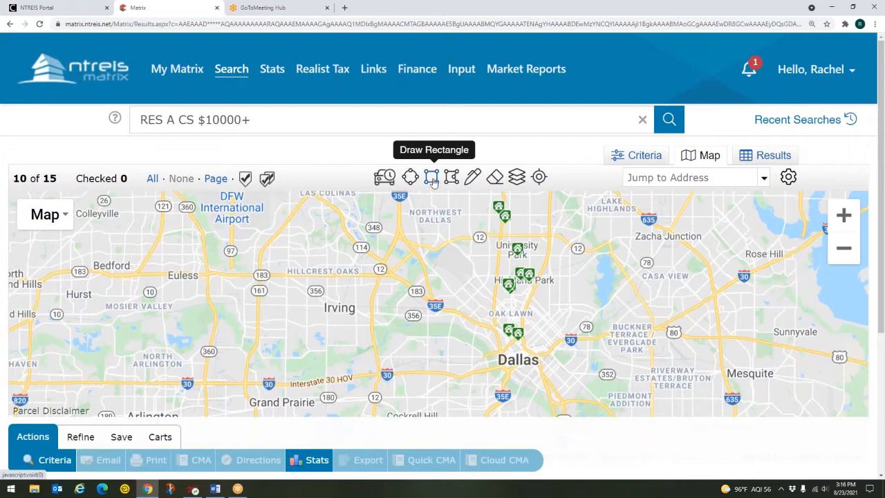
{"action": "left_click", "coordinate": [432, 179]}
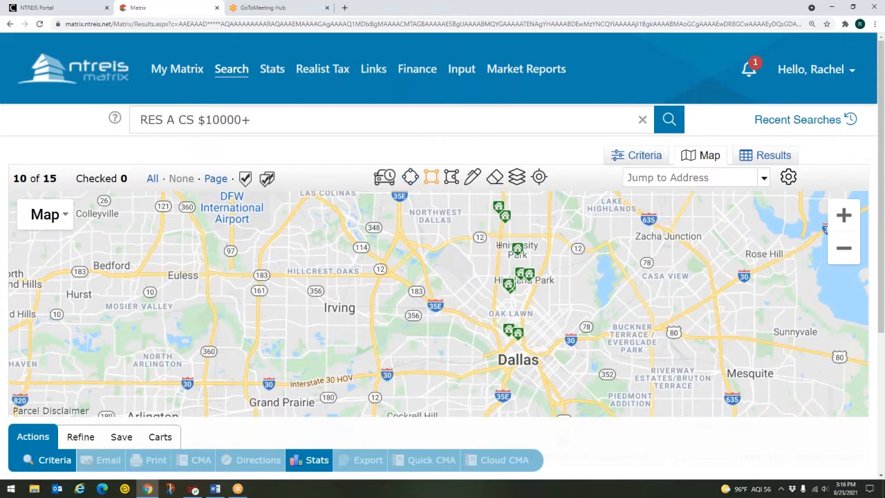
{"action": "mouse_move", "coordinate": [498, 244]}
{"action": "left_mouse_down"}
{"action": "mouse_move", "coordinate": [522, 303]}
{"action": "mouse_move", "coordinate": [554, 315]}
{"action": "left_mouse_up"}
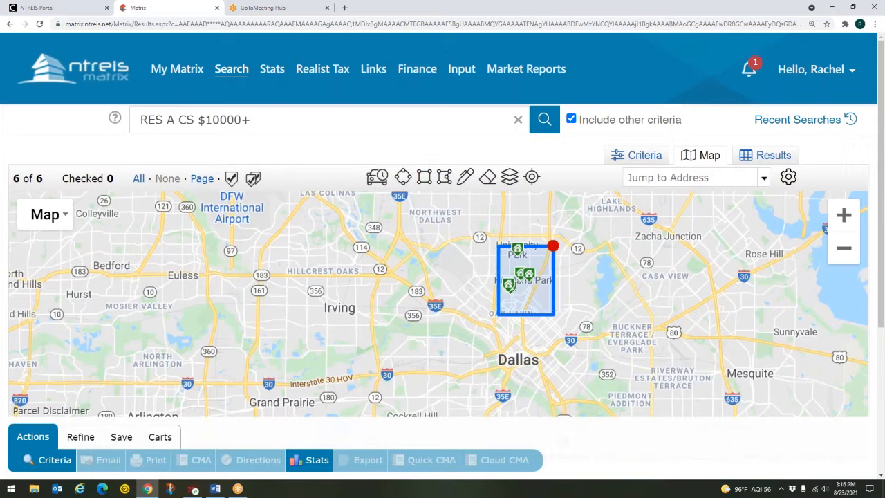
Preview the $11,950,000 listing, then set the rectangle to Exclude this Shape
{"action": "left_click", "coordinate": [519, 272]}
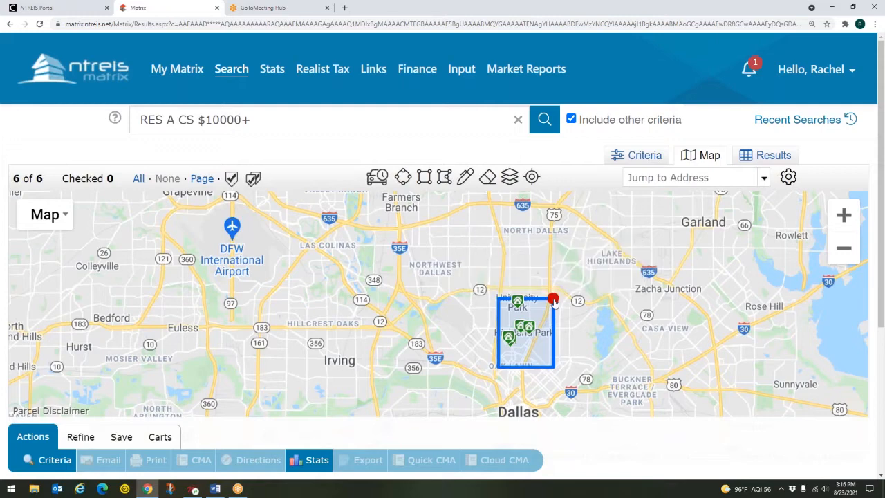
{"action": "left_click", "coordinate": [554, 300]}
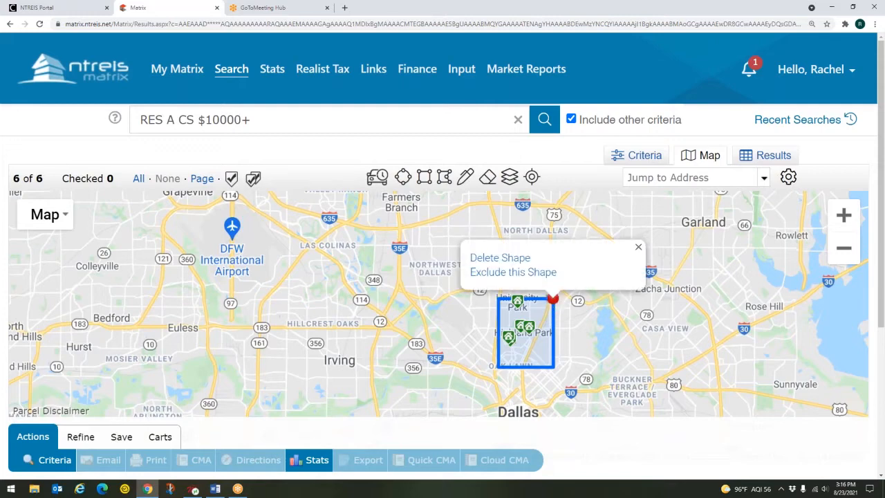
{"action": "left_click", "coordinate": [526, 272]}
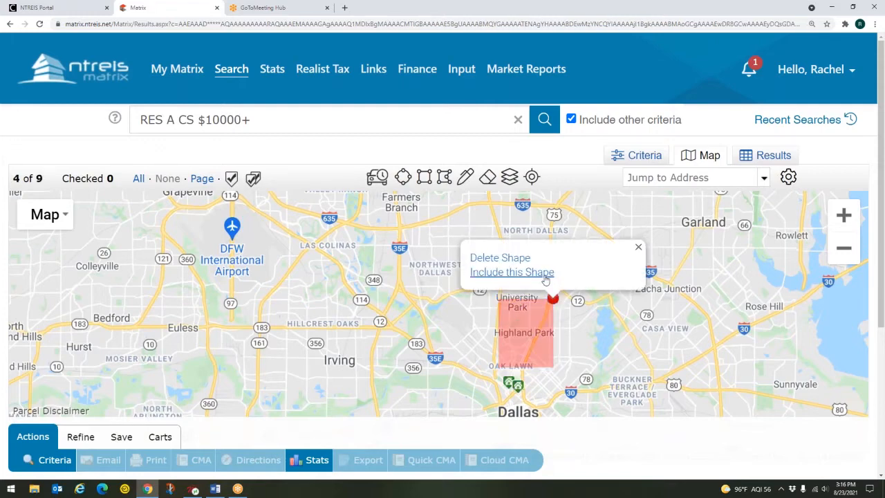
{"action": "key", "text": "ctrl"}
{"action": "key", "text": "ctrl"}
{"action": "key", "text": "ctrl"}
{"action": "key", "text": "ctrl"}
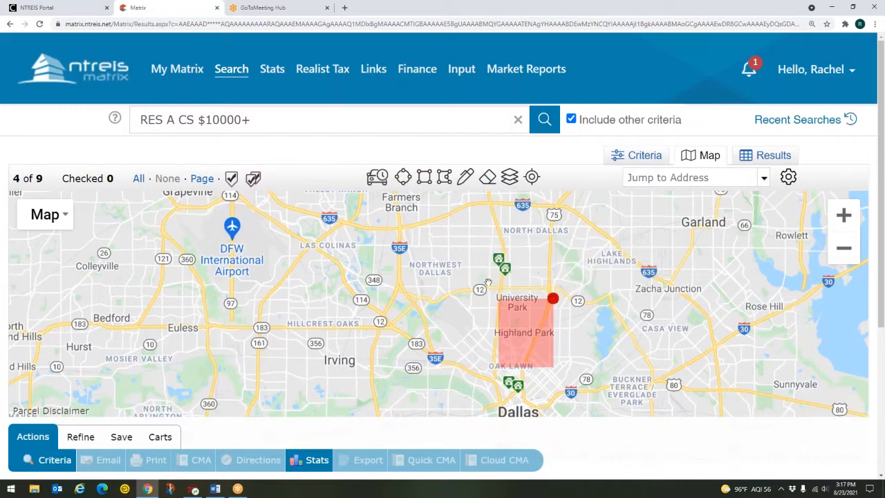
{"action": "key", "text": "ctrl"}
{"action": "key", "text": "ctrl"}
{"action": "key", "text": "ctrl"}
{"action": "key", "text": "ctrl"}
{"action": "key", "text": "ctrl"}
Include the rectangle area in the search again, then delete the rectangle
{"action": "left_click", "coordinate": [555, 302]}
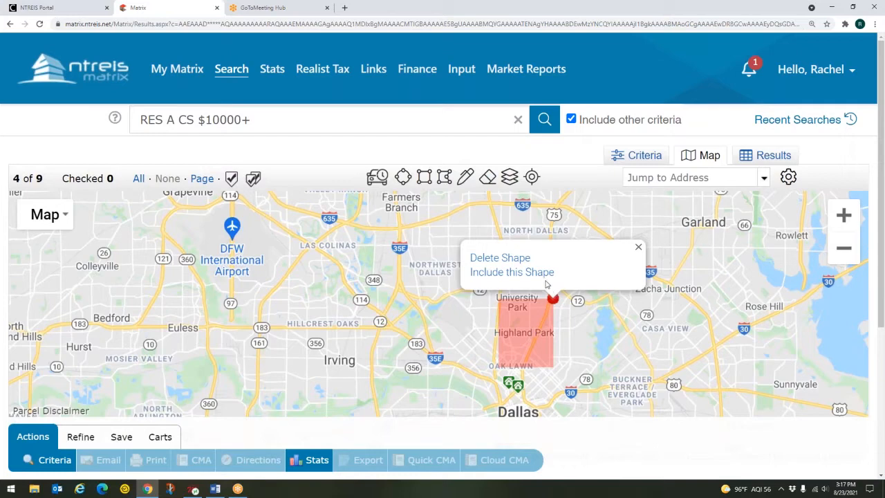
{"action": "left_click", "coordinate": [534, 273]}
{"action": "mouse_move", "coordinate": [520, 325]}
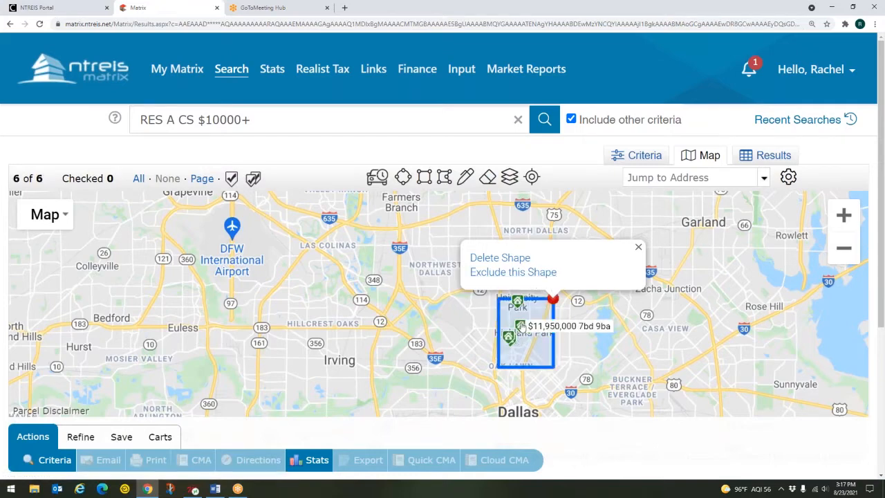
{"action": "key", "text": "ctrl"}
{"action": "key", "text": "ctrl"}
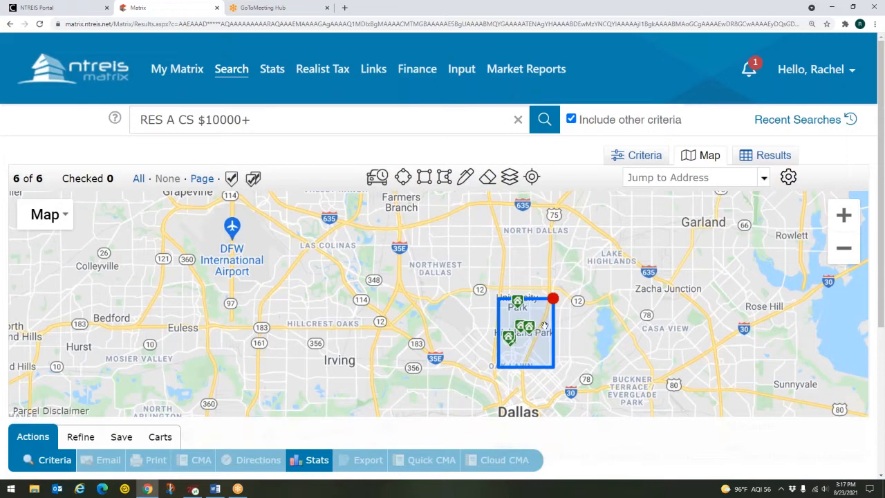
{"action": "left_click", "coordinate": [555, 305]}
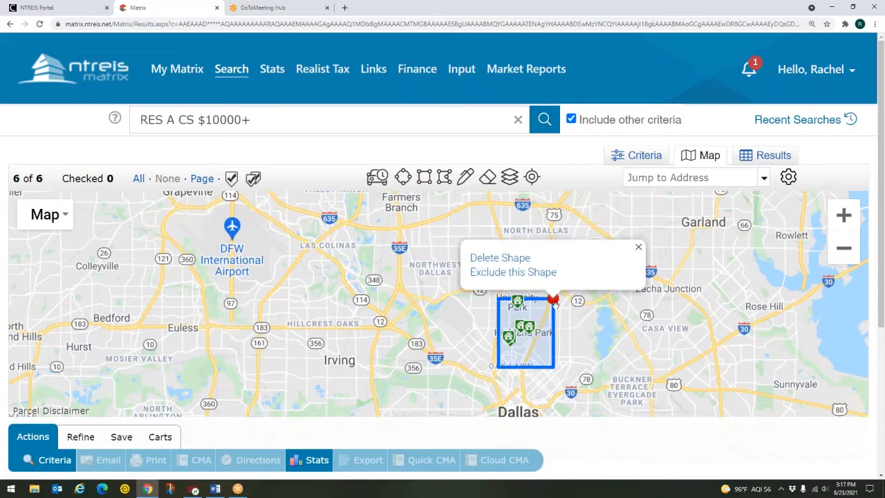
{"action": "left_click", "coordinate": [519, 258]}
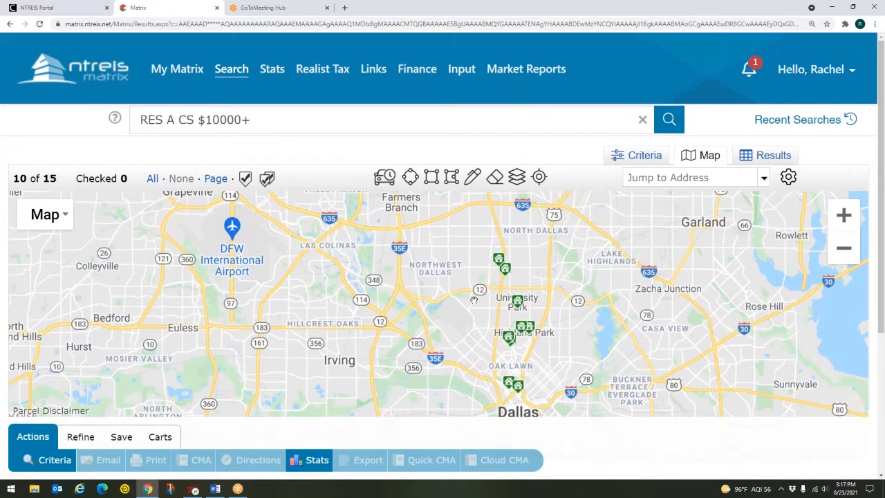
Outline a five-corner polygon from University Park down to Oak Lawn and view its shape options
{"action": "key", "text": "ctrl"}
{"action": "key", "text": "ctrl"}
{"action": "key", "text": "ctrl"}
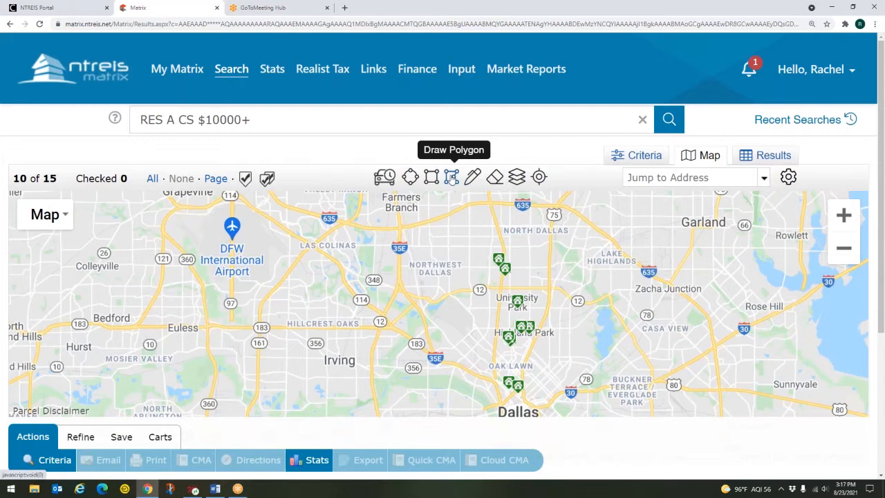
{"action": "left_click", "coordinate": [450, 177]}
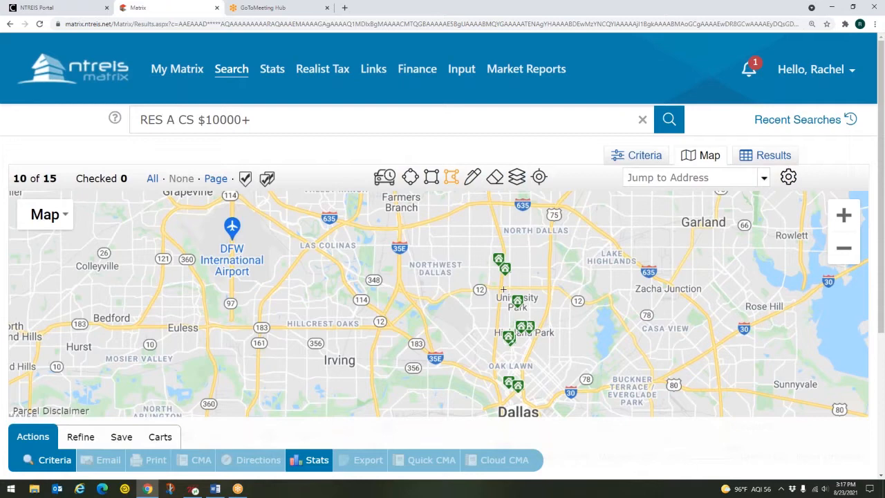
{"action": "left_click", "coordinate": [504, 289]}
{"action": "left_click", "coordinate": [546, 291]}
{"action": "left_click", "coordinate": [536, 326]}
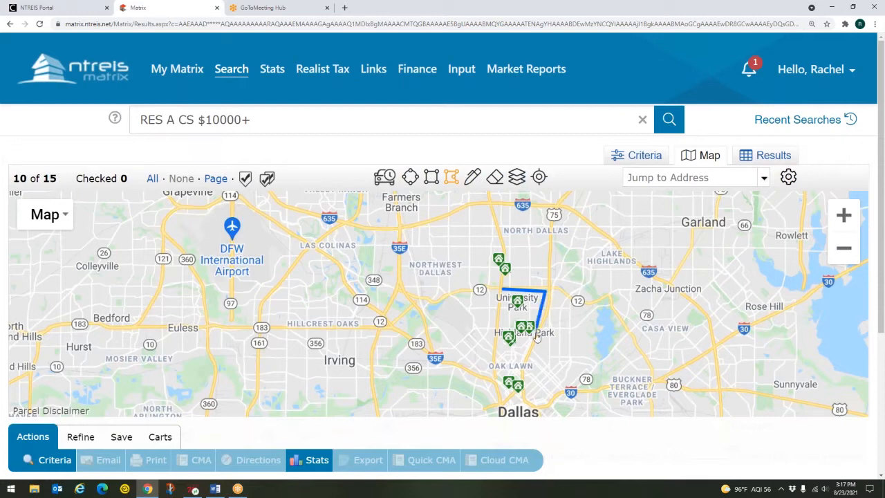
{"action": "left_click", "coordinate": [519, 363]}
{"action": "left_click", "coordinate": [495, 363]}
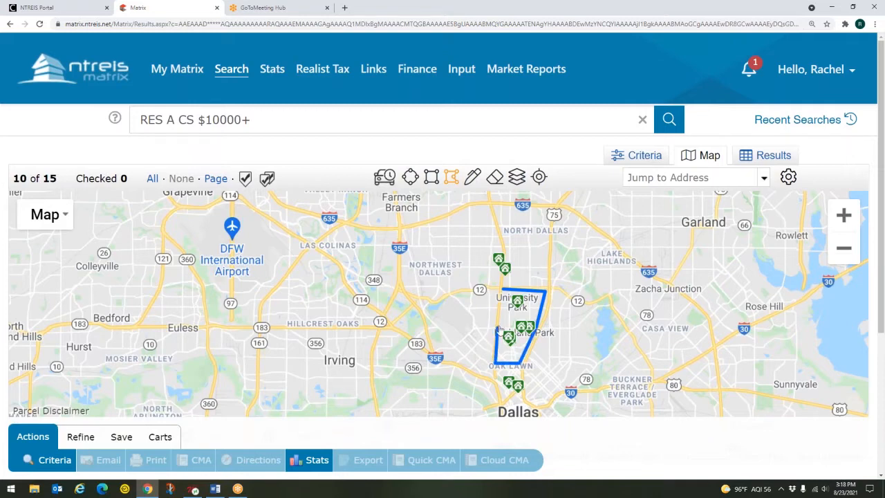
{"action": "left_click", "coordinate": [503, 289]}
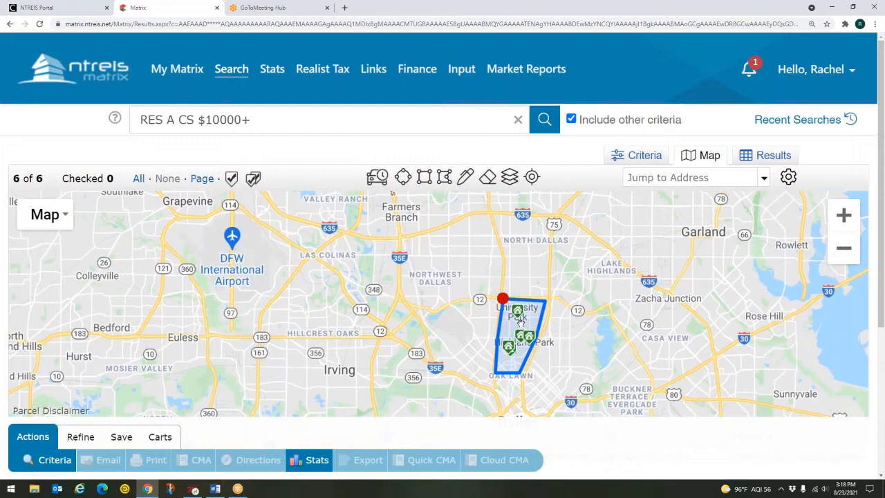
{"action": "left_click", "coordinate": [503, 299]}
{"action": "left_click_drag", "start_coordinate": [565, 331], "coordinate": [554, 327]}
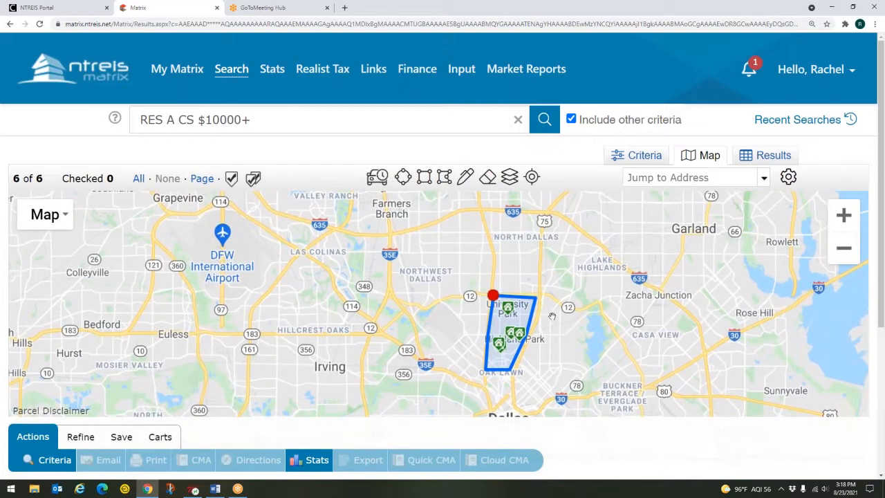
Sketch a freehand search area around Farmers Branch and Northwest Dallas
{"action": "left_click", "coordinate": [465, 178]}
{"action": "left_click", "coordinate": [466, 179]}
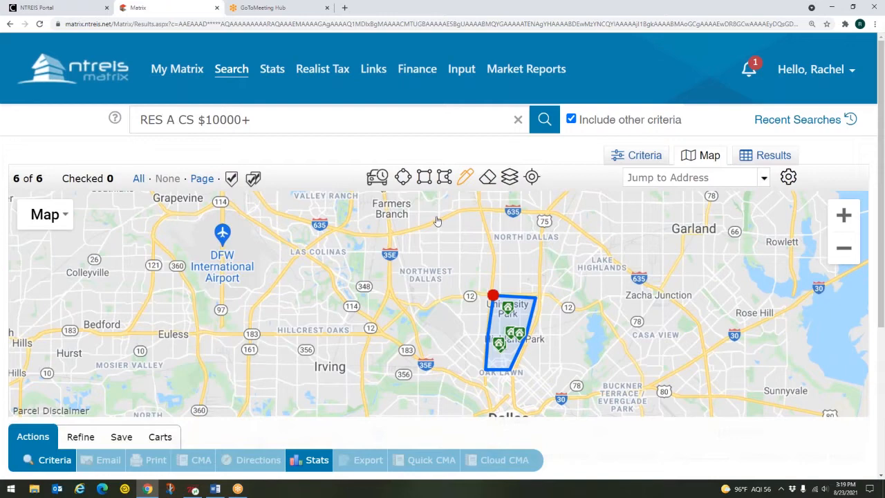
{"action": "mouse_move", "coordinate": [435, 217]}
{"action": "left_mouse_down"}
{"action": "mouse_move", "coordinate": [473, 219]}
{"action": "mouse_move", "coordinate": [448, 232]}
{"action": "mouse_move", "coordinate": [502, 237]}
{"action": "mouse_move", "coordinate": [491, 251]}
{"action": "mouse_move", "coordinate": [500, 252]}
{"action": "mouse_move", "coordinate": [476, 265]}
{"action": "mouse_move", "coordinate": [472, 292]}
{"action": "mouse_move", "coordinate": [423, 267]}
{"action": "mouse_move", "coordinate": [402, 283]}
{"action": "mouse_move", "coordinate": [400, 262]}
{"action": "mouse_move", "coordinate": [355, 247]}
{"action": "mouse_move", "coordinate": [401, 207]}
{"action": "mouse_move", "coordinate": [439, 220]}
{"action": "mouse_move", "coordinate": [440, 316]}
{"action": "left_mouse_up"}
{"action": "left_click", "coordinate": [543, 362]}
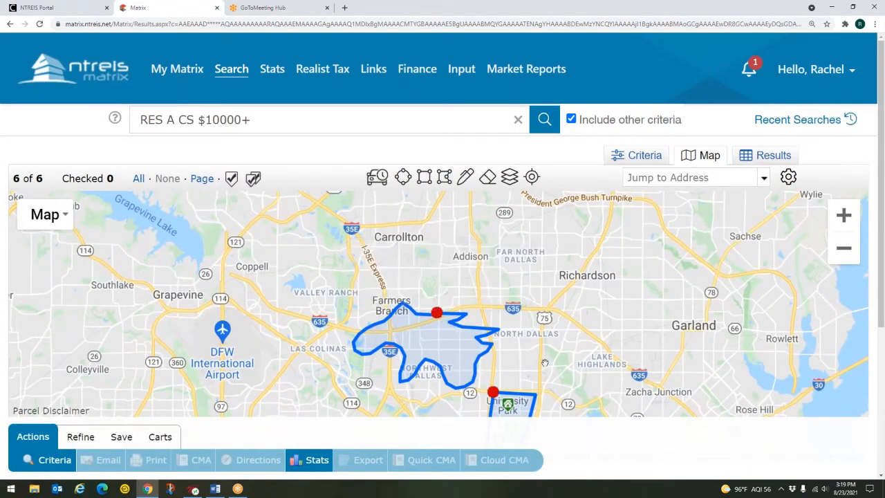
Shift the map to show both shapes and bring up the freehand shape's options
{"action": "left_click_drag", "start_coordinate": [544, 359], "coordinate": [536, 268]}
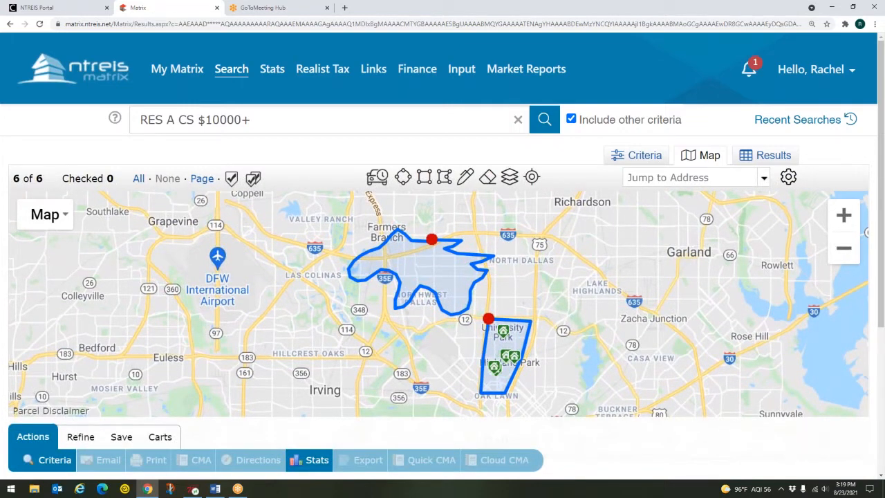
{"action": "left_click", "coordinate": [510, 342]}
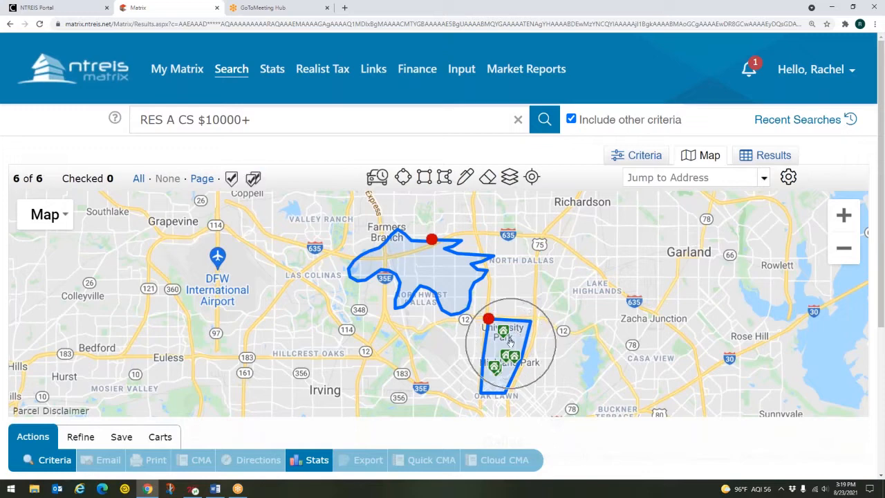
{"action": "left_click", "coordinate": [410, 254]}
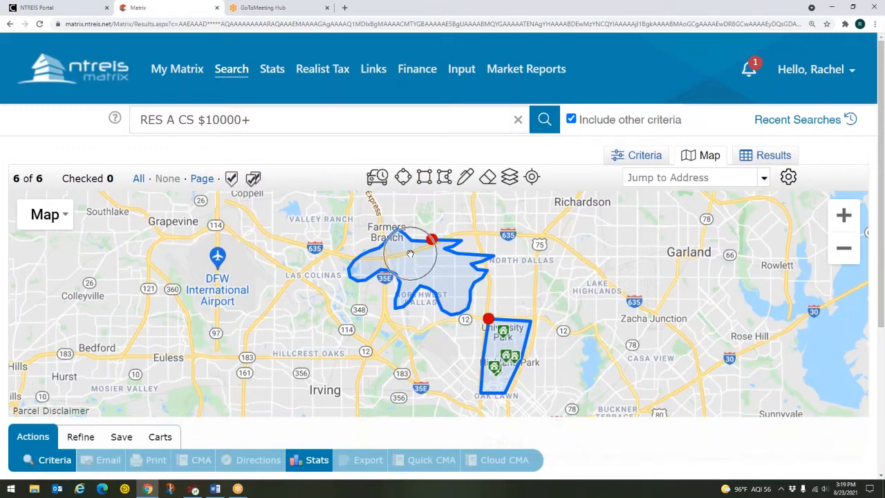
{"action": "left_click", "coordinate": [421, 265]}
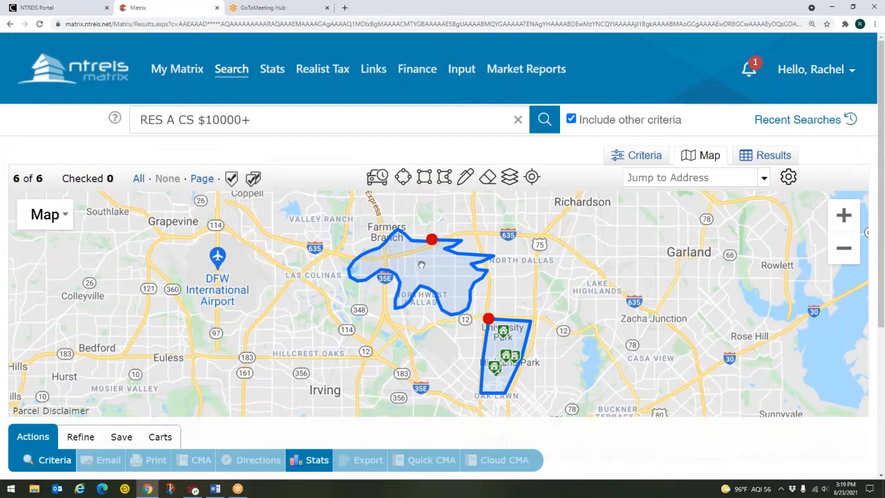
{"action": "left_click", "coordinate": [431, 240]}
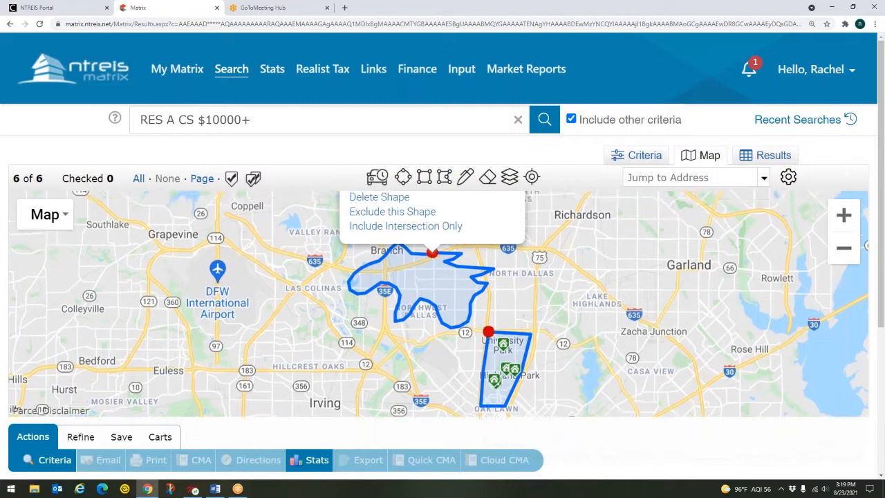
Set the freehand shape to Include Intersection Only, then close its options popup
{"action": "left_click", "coordinate": [431, 316]}
{"action": "left_click", "coordinate": [432, 317]}
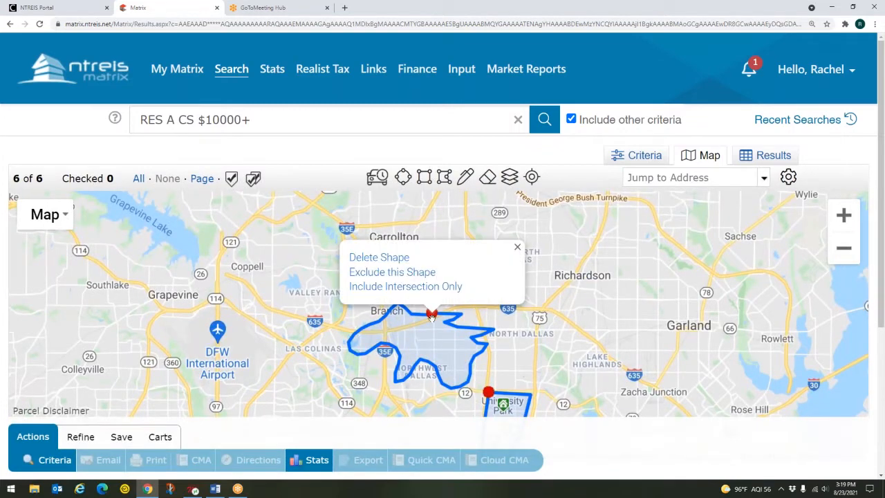
{"action": "left_click", "coordinate": [433, 293]}
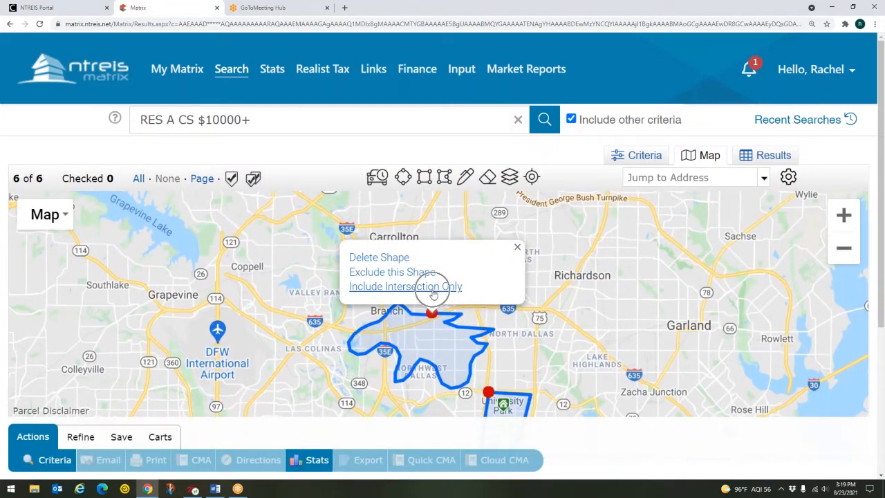
{"action": "key", "text": "ctrl"}
{"action": "left_click", "coordinate": [518, 247]}
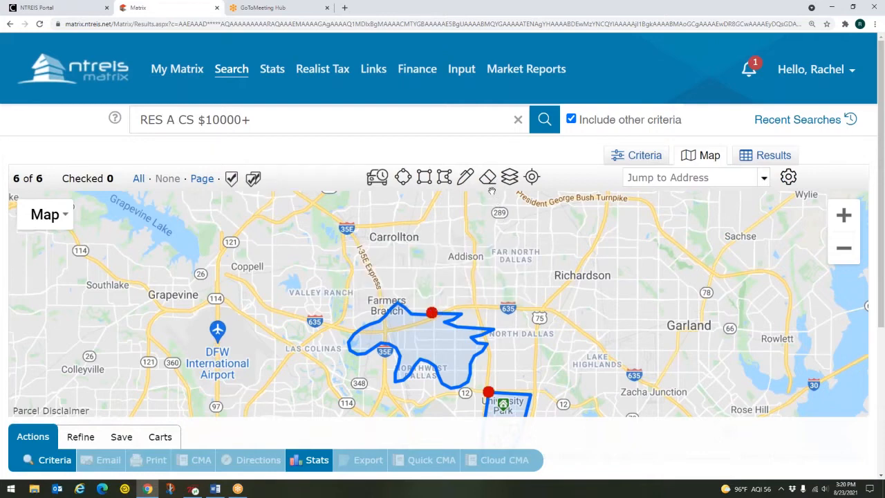
{"action": "left_click", "coordinate": [488, 181]}
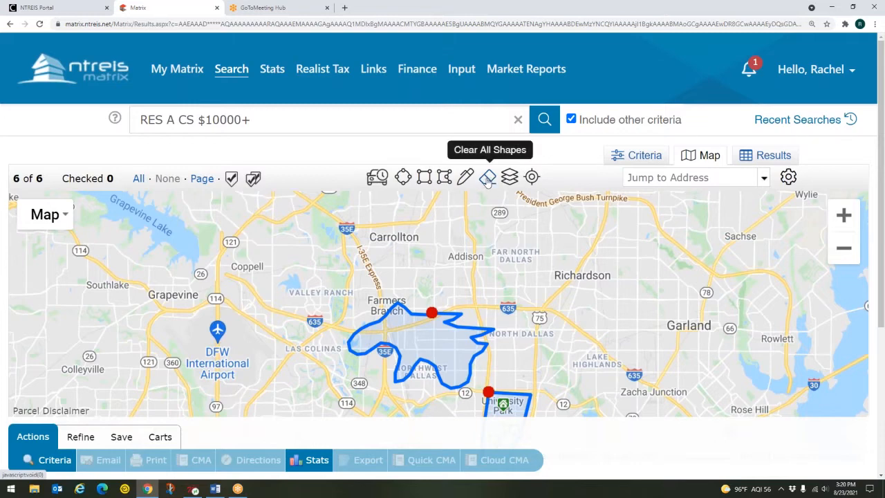
Clear all drawn shapes with the eraser and recentre the map on the Dallas listings
{"action": "left_click", "coordinate": [488, 178]}
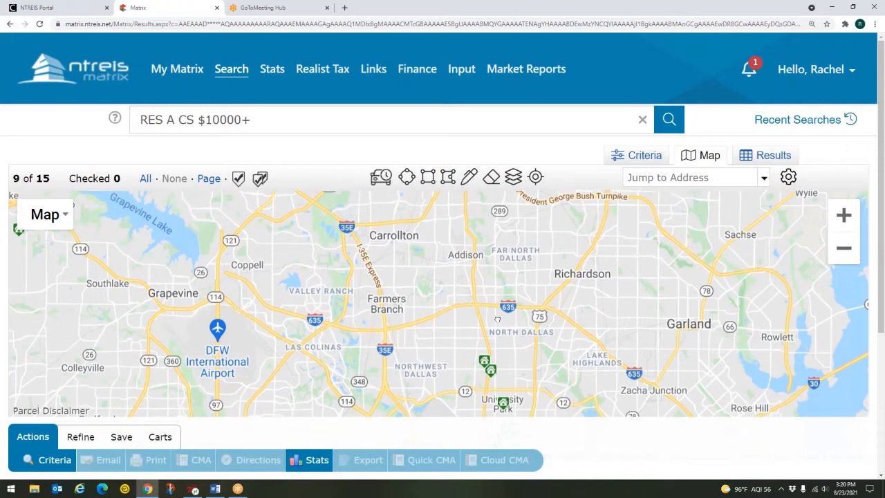
{"action": "left_click_drag", "start_coordinate": [498, 325], "coordinate": [504, 242]}
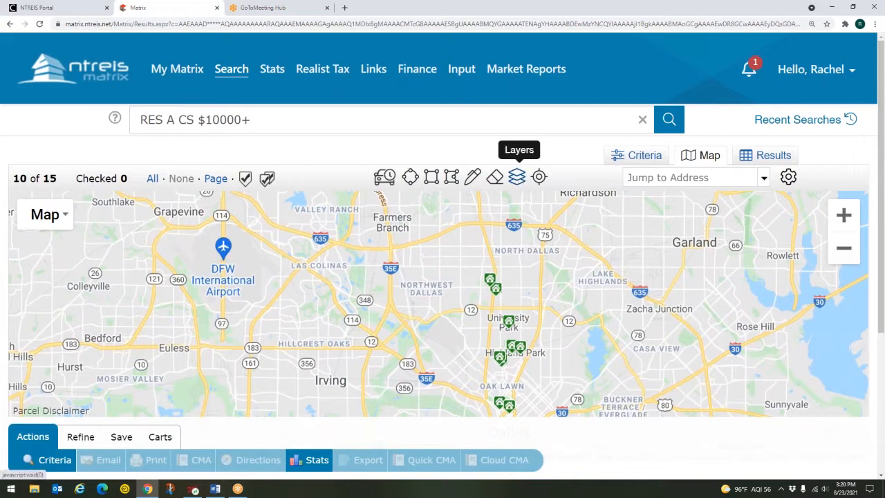
Turn on the County boundary layer under Boundaries in the map layers list
{"action": "left_click", "coordinate": [517, 178]}
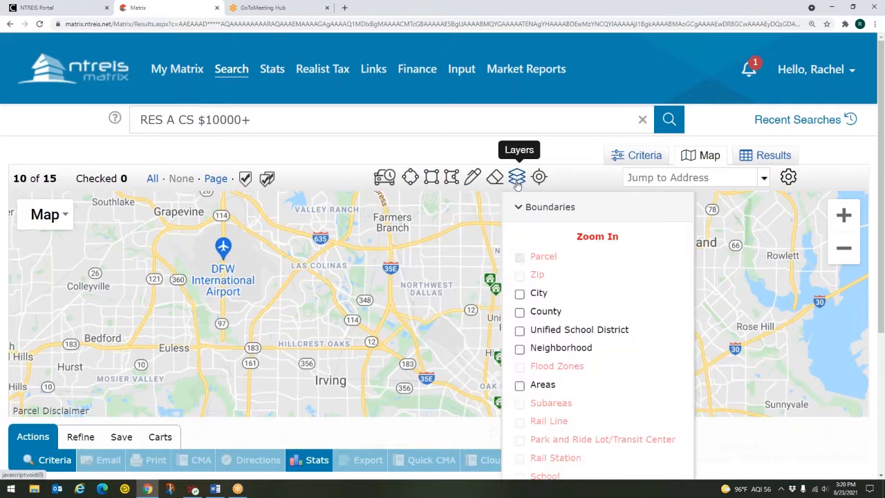
{"action": "left_click", "coordinate": [519, 209]}
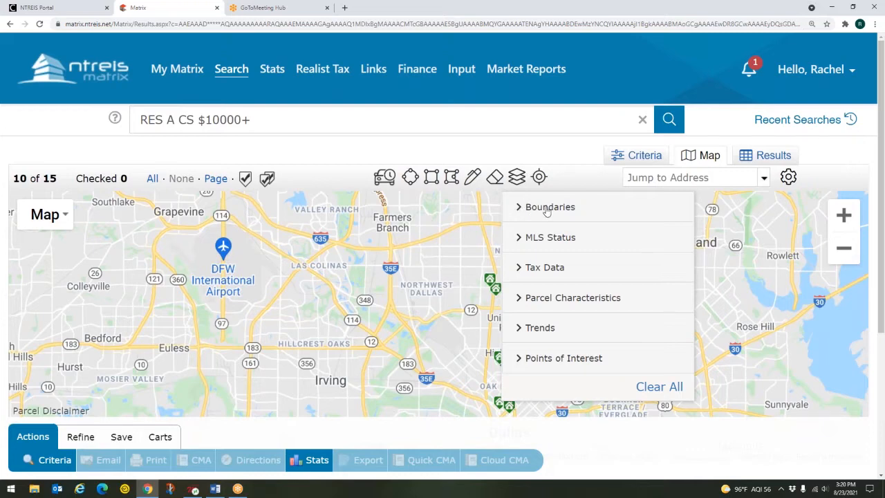
{"action": "left_click", "coordinate": [546, 209]}
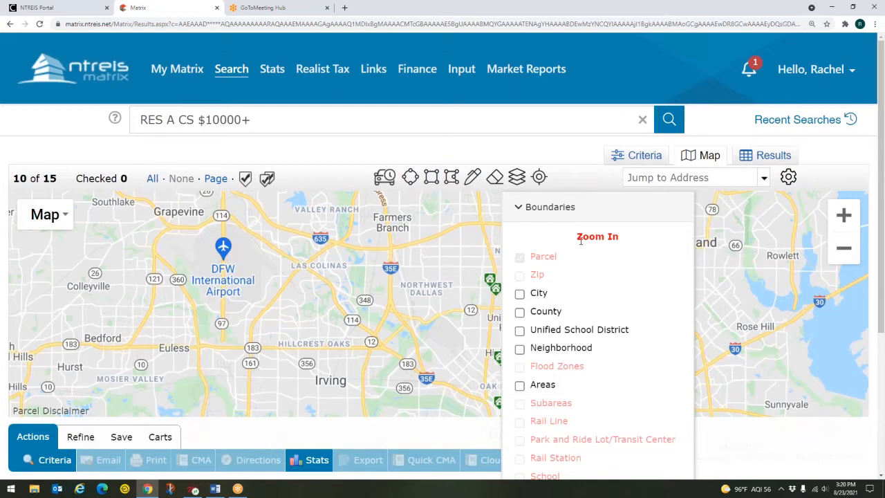
{"action": "left_click", "coordinate": [520, 312]}
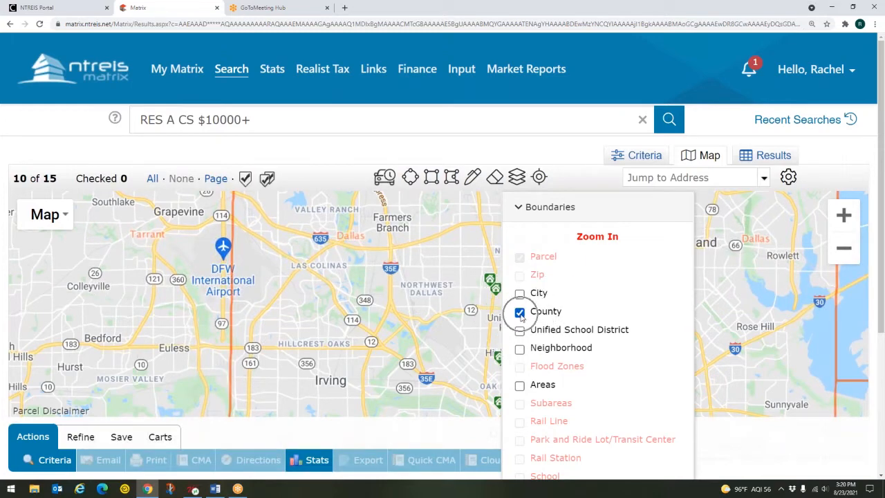
{"action": "left_click", "coordinate": [517, 177]}
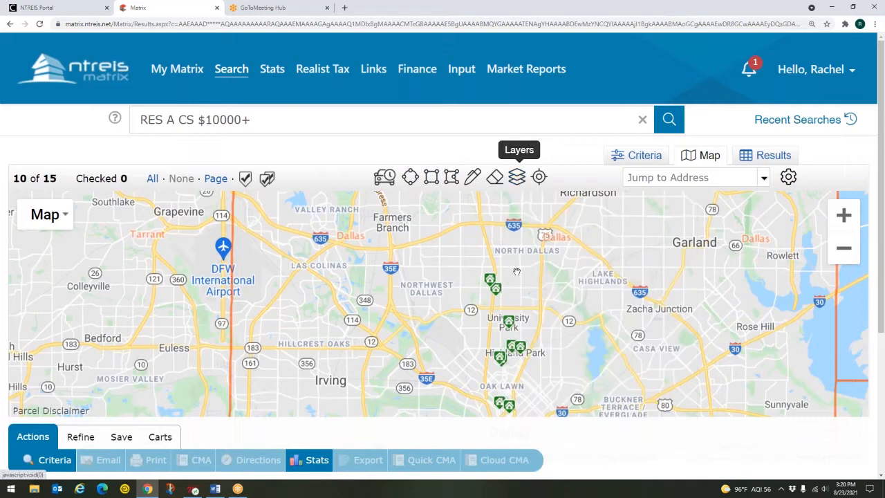
Zoom the map out to view the county lines and reopen the layers list
{"action": "scroll", "coordinate": [536, 324], "scroll_direction": "down", "scroll_amount": 1}
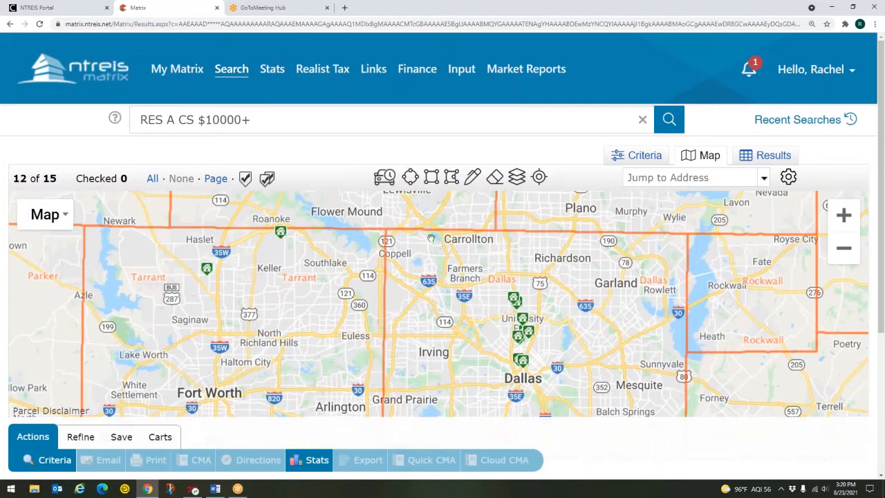
{"action": "left_click", "coordinate": [264, 259]}
{"action": "left_click", "coordinate": [771, 281]}
{"action": "left_click", "coordinate": [523, 183]}
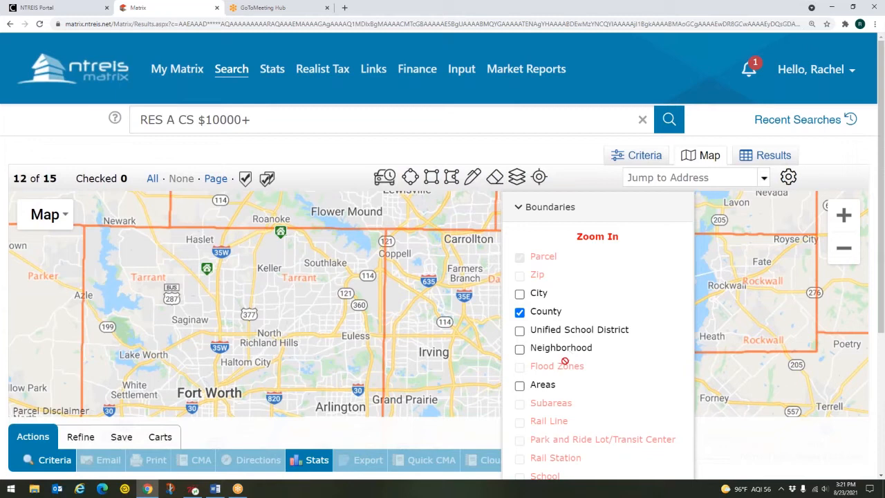
{"action": "key", "text": "ctrl"}
{"action": "key", "text": "ctrl"}
{"action": "key", "text": "ctrl"}
{"action": "key", "text": "ctrl"}
Zoom in three levels and replace the County boundaries with Zip code boundaries
{"action": "left_click", "coordinate": [844, 216]}
{"action": "left_click", "coordinate": [844, 216]}
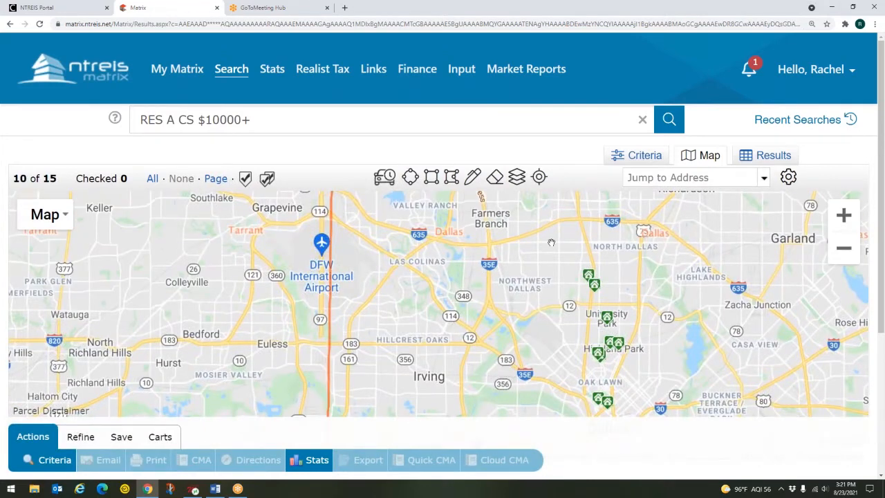
{"action": "left_click", "coordinate": [517, 177]}
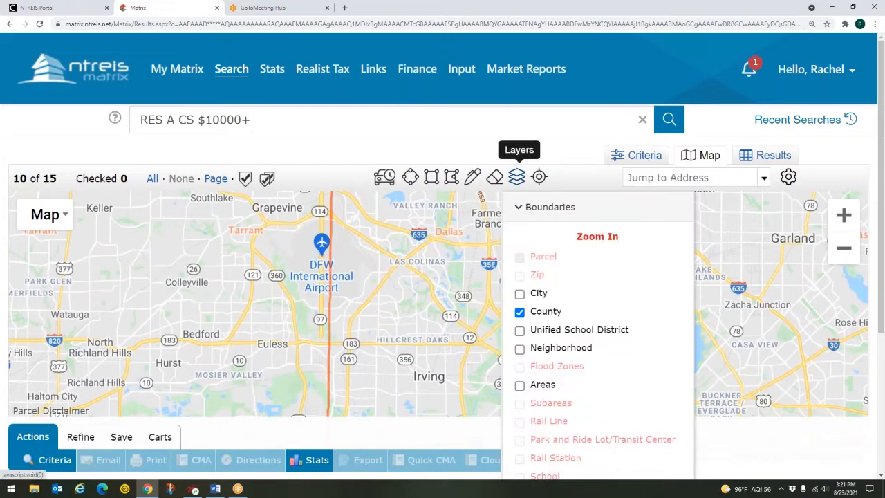
{"action": "left_click", "coordinate": [844, 217]}
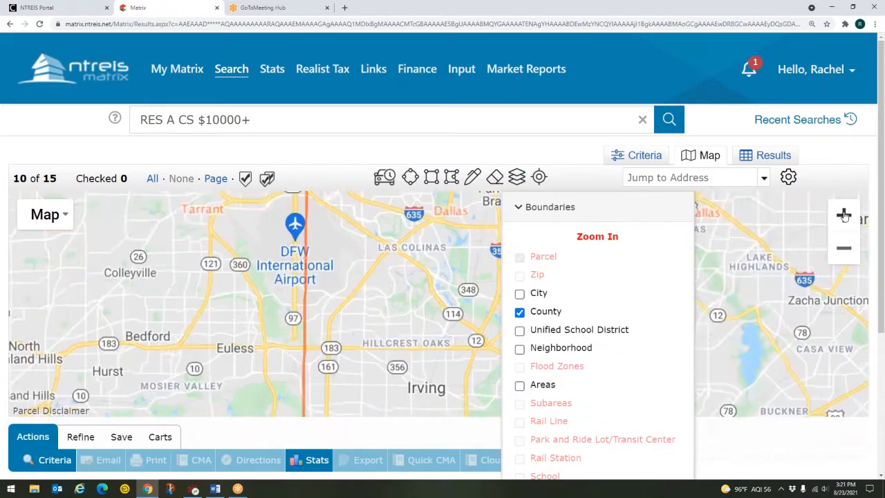
{"action": "left_click", "coordinate": [844, 216]}
{"action": "left_click", "coordinate": [515, 177]}
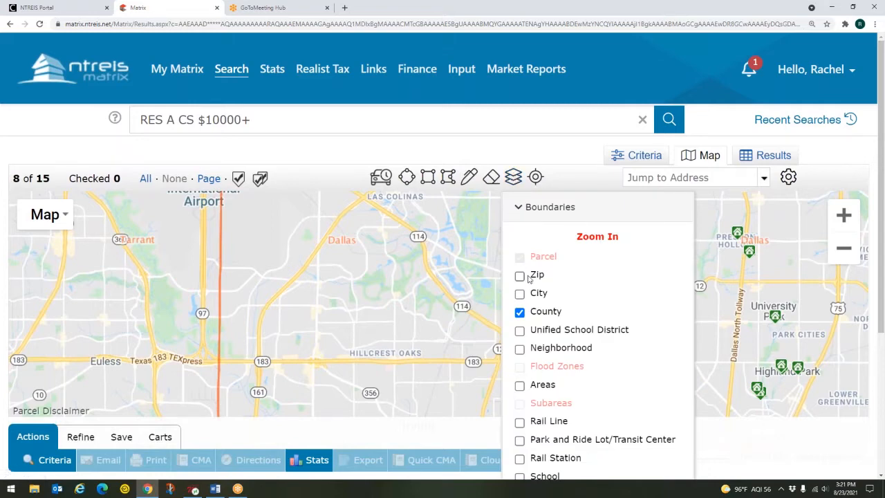
{"action": "left_click", "coordinate": [520, 313]}
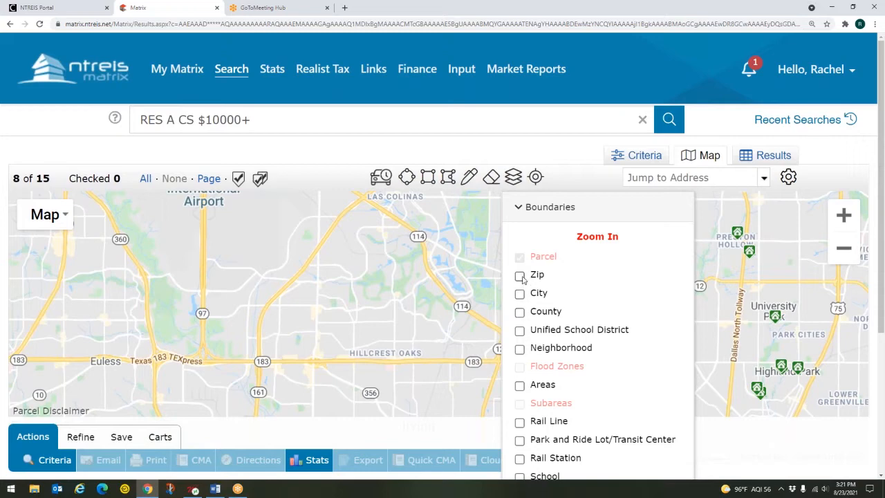
{"action": "left_click", "coordinate": [520, 276]}
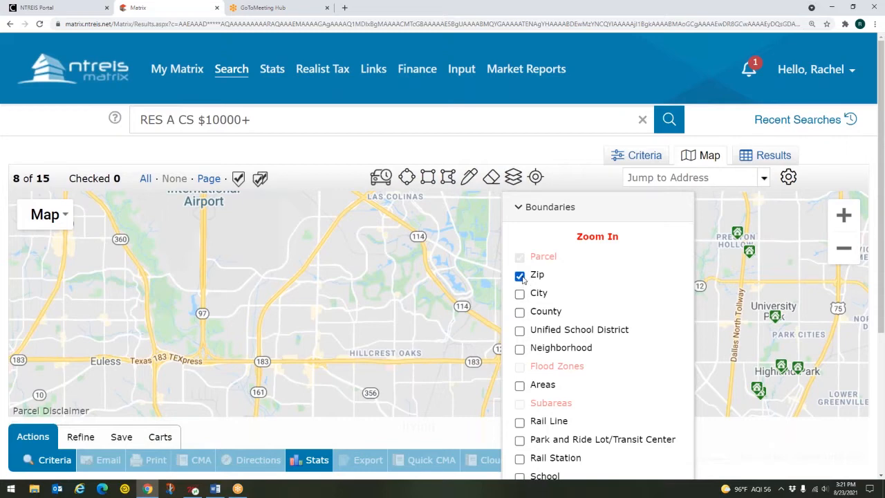
{"action": "left_click", "coordinate": [513, 177]}
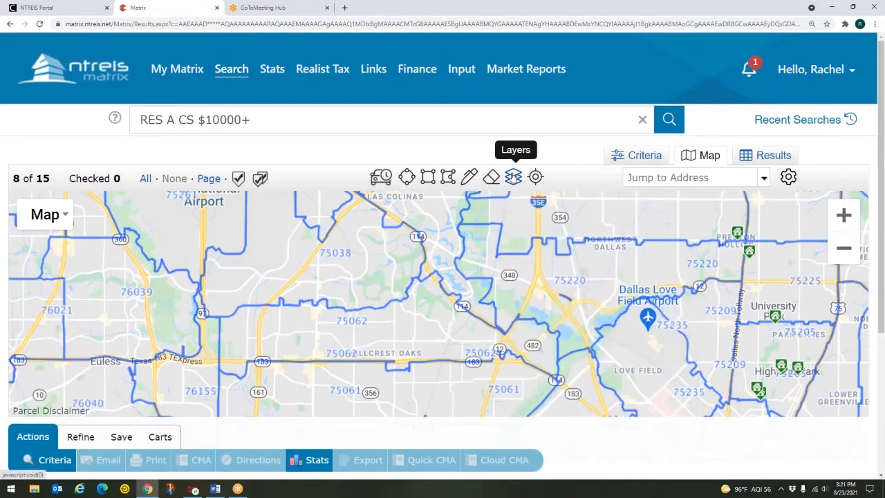
Check the zip code areas on the map, then hide the Zip boundaries again
{"action": "left_click", "coordinate": [348, 323]}
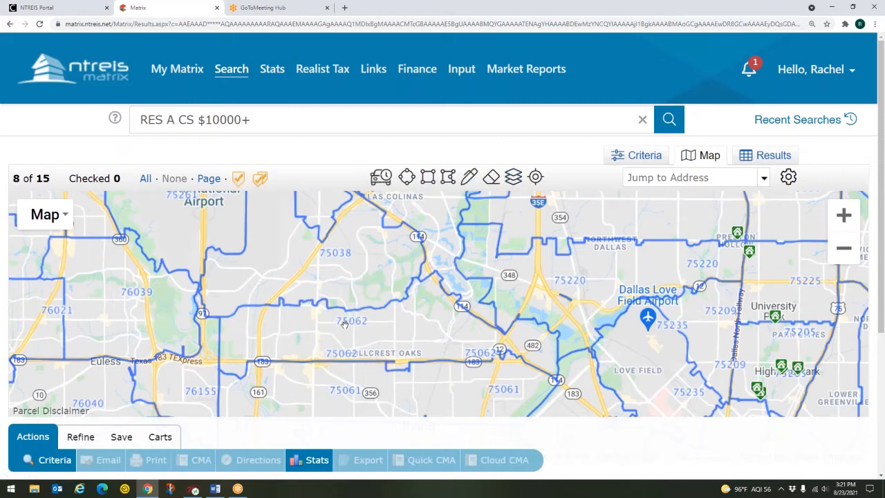
{"action": "left_click", "coordinate": [353, 249]}
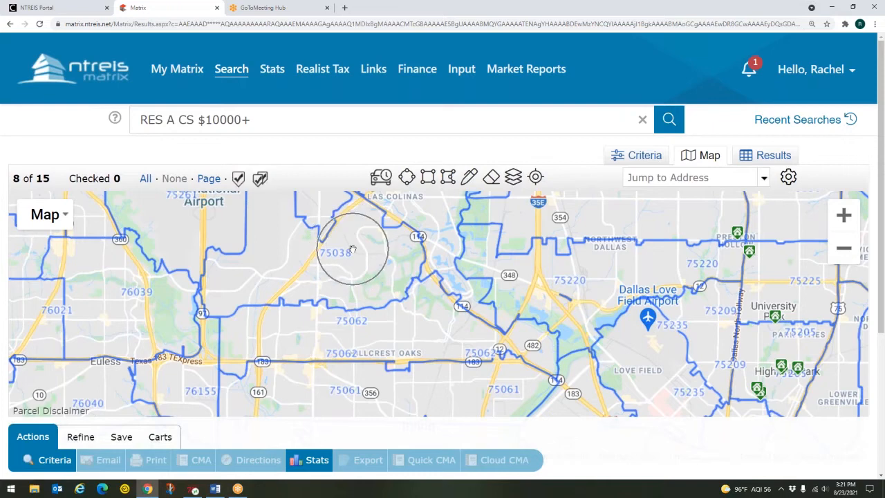
{"action": "left_click", "coordinate": [513, 177]}
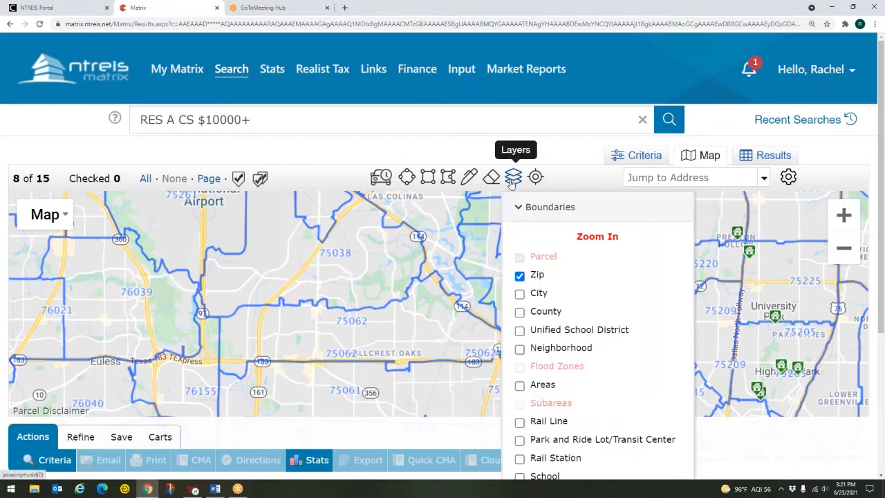
{"action": "left_click", "coordinate": [519, 275]}
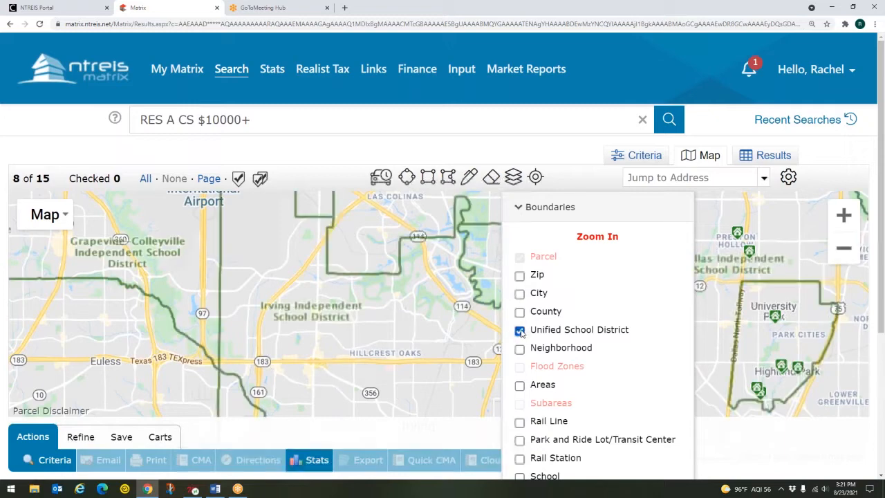
{"action": "left_click", "coordinate": [513, 177]}
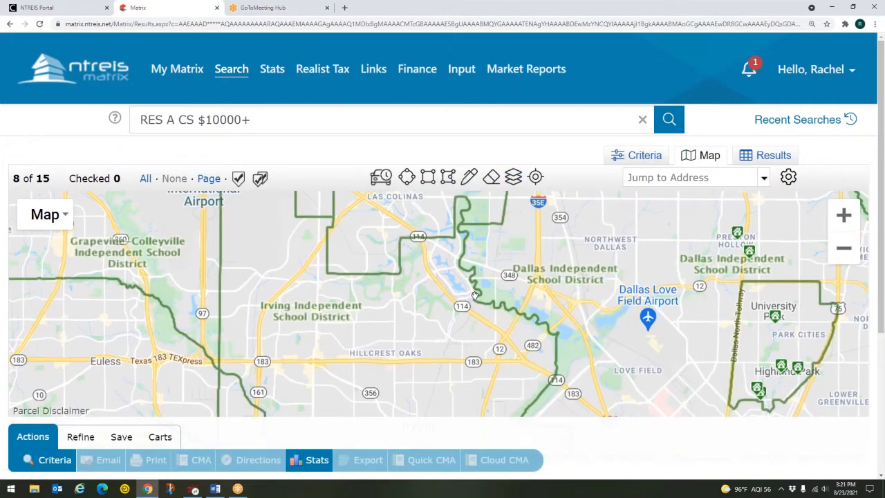
{"action": "scroll", "coordinate": [475, 295], "scroll_direction": "down", "scroll_amount": 1}
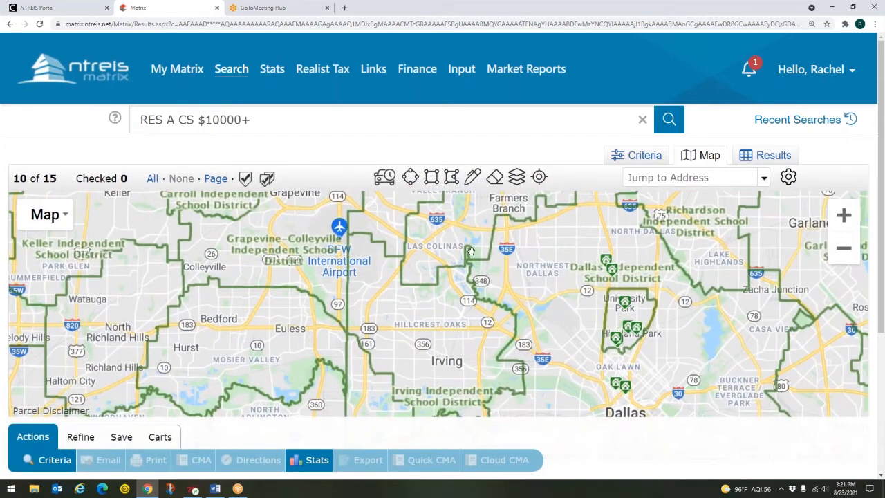
{"action": "left_click_drag", "start_coordinate": [470, 254], "coordinate": [465, 280]}
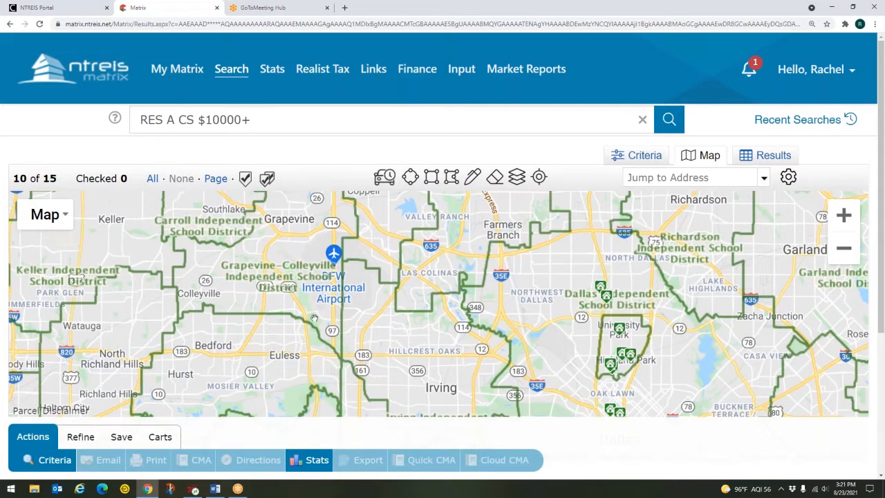
{"action": "key", "text": "ctrl"}
{"action": "key", "text": "ctrl"}
{"action": "key", "text": "ctrl"}
{"action": "key", "text": "ctrl"}
{"action": "key", "text": "ctrl"}
{"action": "key", "text": "ctrl"}
{"action": "key", "text": "ctrl"}
{"action": "key", "text": "ctrl"}
{"action": "key", "text": "ctrl"}
{"action": "left_click", "coordinate": [518, 179]}
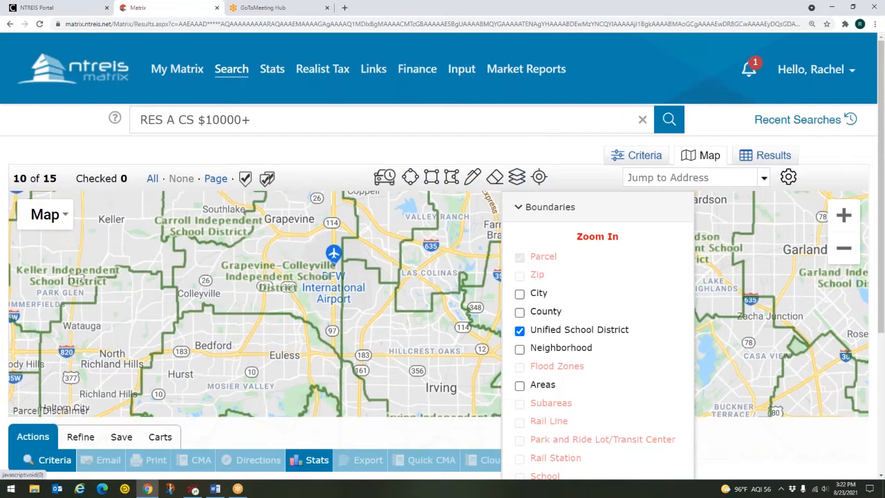
{"action": "left_click", "coordinate": [520, 331]}
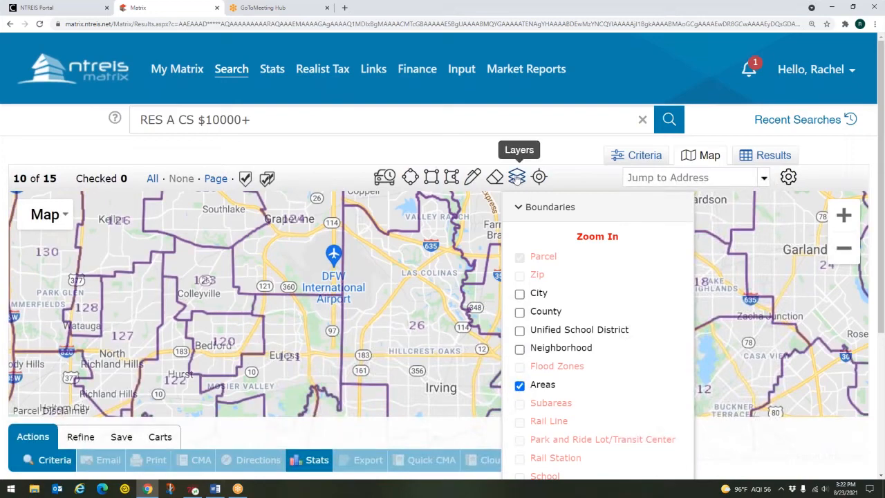
{"action": "left_click", "coordinate": [518, 178]}
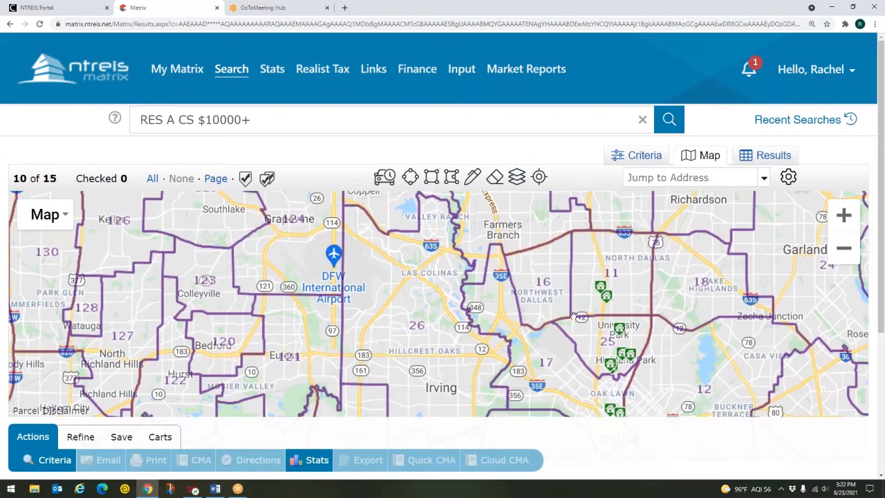
{"action": "scroll", "coordinate": [571, 315], "scroll_direction": "down", "scroll_amount": 1}
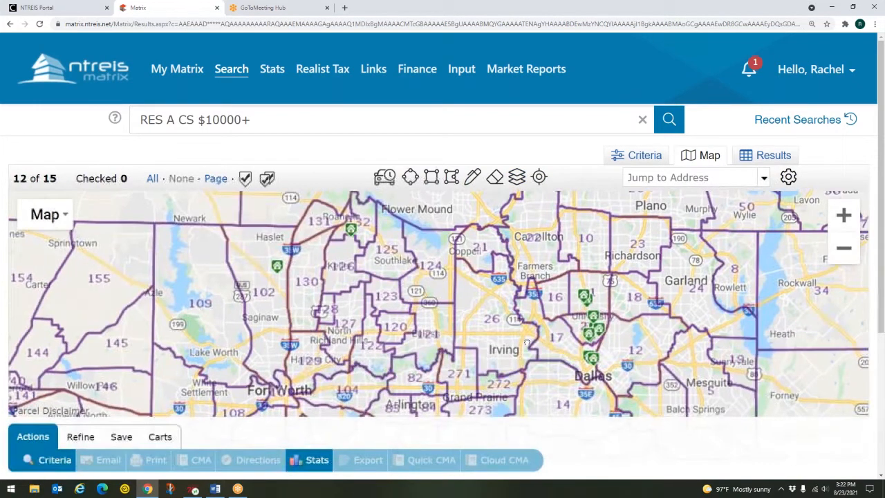
{"action": "left_click_drag", "start_coordinate": [571, 315], "coordinate": [532, 314]}
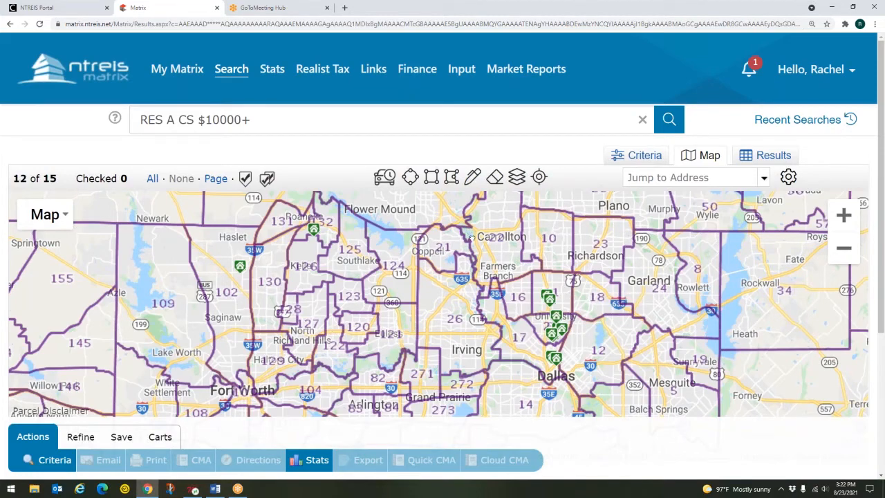
{"action": "left_click_drag", "start_coordinate": [472, 250], "coordinate": [531, 374]}
{"action": "left_click_drag", "start_coordinate": [424, 255], "coordinate": [421, 352]}
{"action": "key", "text": "ctrl"}
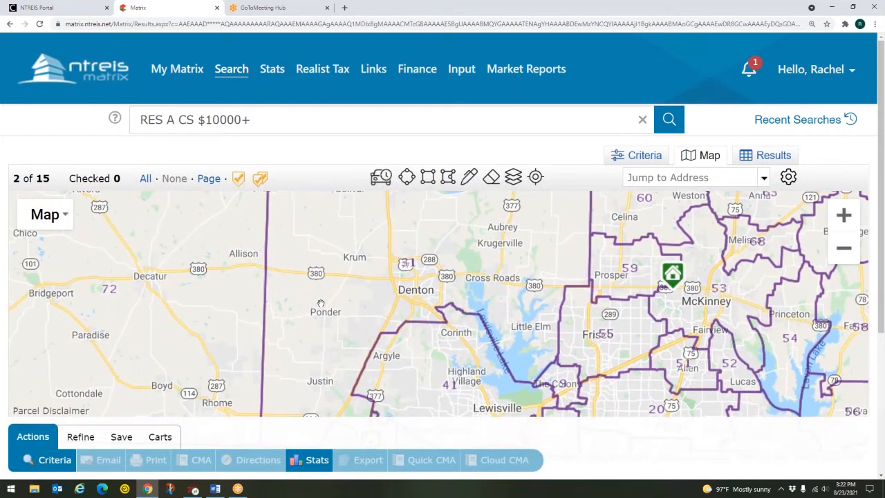
{"action": "key", "text": "ctrl"}
{"action": "left_click_drag", "start_coordinate": [411, 253], "coordinate": [461, 290]}
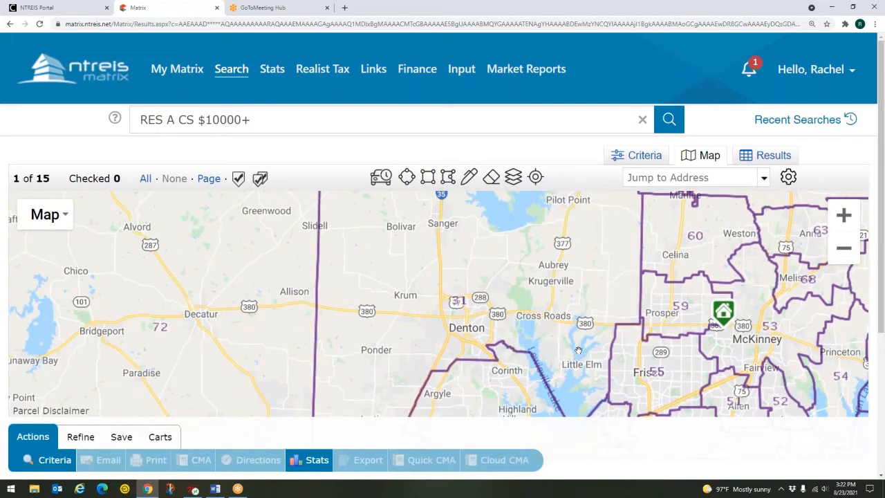
{"action": "left_click_drag", "start_coordinate": [579, 350], "coordinate": [504, 267]}
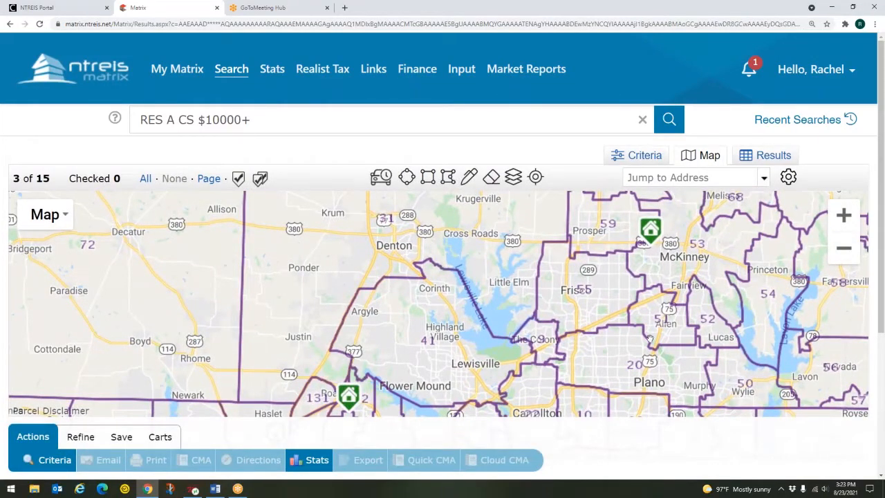
{"action": "left_click_drag", "start_coordinate": [684, 353], "coordinate": [594, 216]}
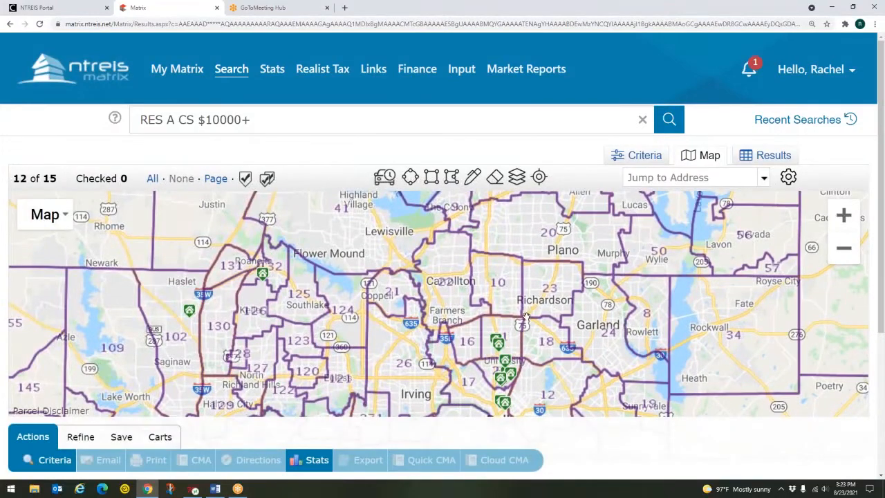
{"action": "left_click_drag", "start_coordinate": [526, 316], "coordinate": [555, 255]}
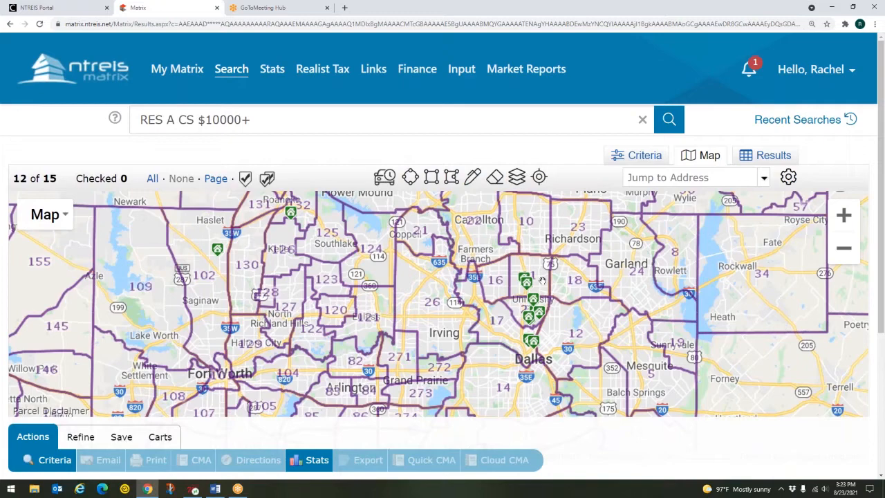
{"action": "scroll", "coordinate": [540, 301], "scroll_direction": "up", "scroll_amount": 1}
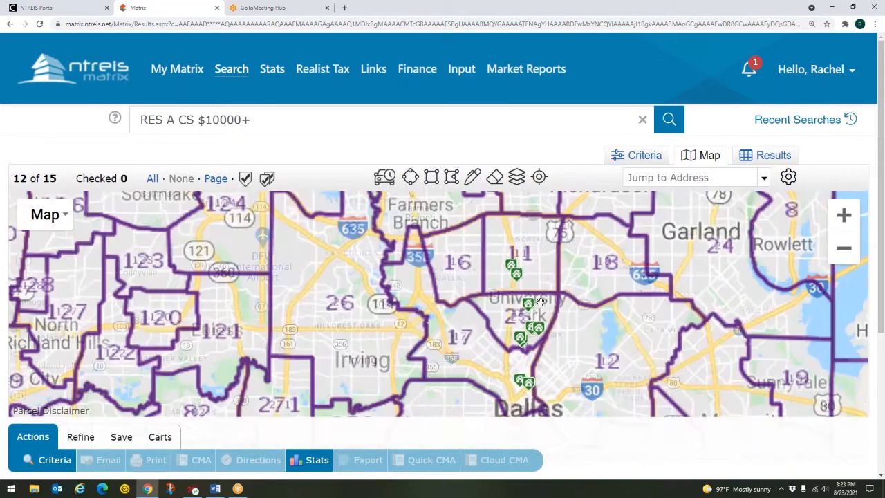
{"action": "left_click_drag", "start_coordinate": [540, 293], "coordinate": [520, 341]}
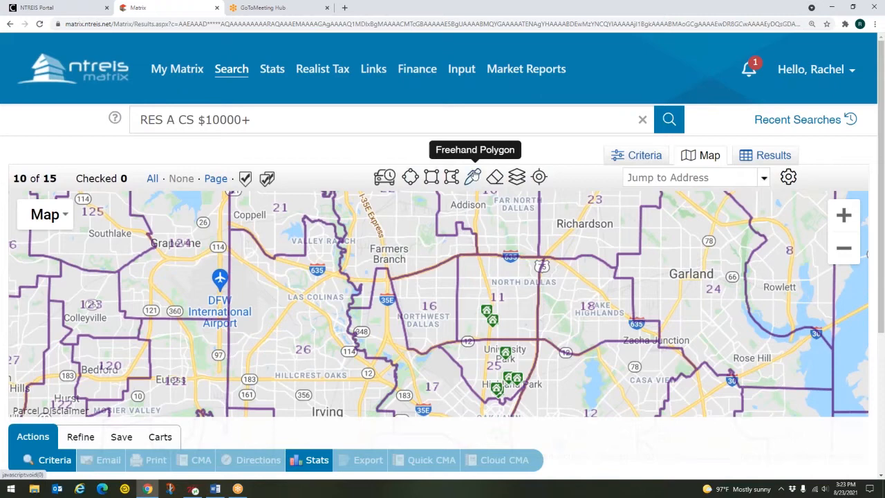
Draw a freehand polygon around North Dallas in area 11, narrowing results to 2 listings
{"action": "left_click", "coordinate": [472, 176]}
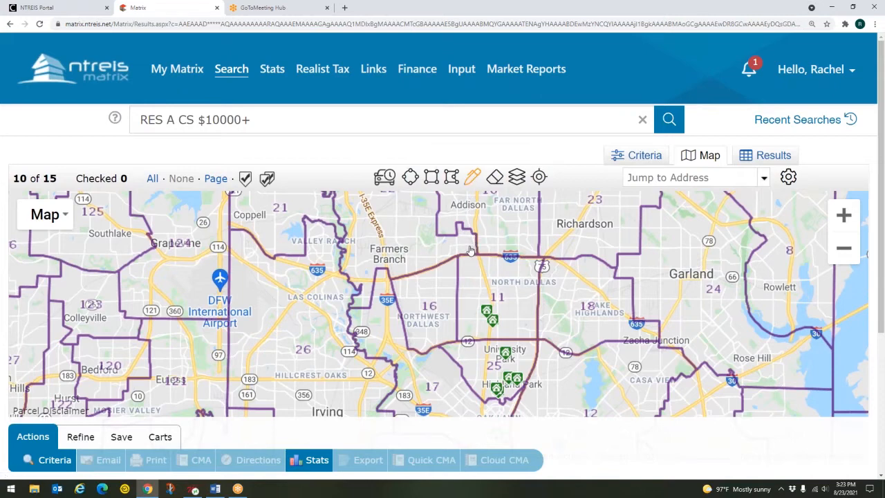
{"action": "key", "text": "ctrl"}
{"action": "key", "text": "ctrl"}
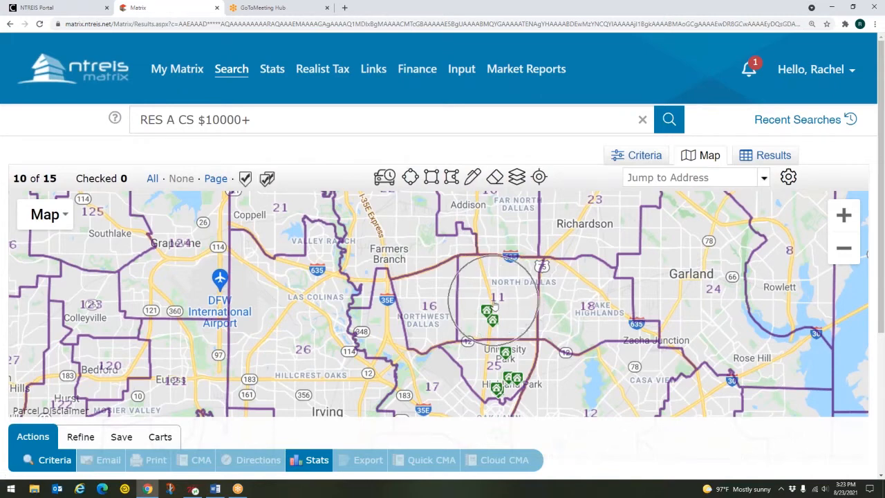
{"action": "left_click", "coordinate": [475, 177]}
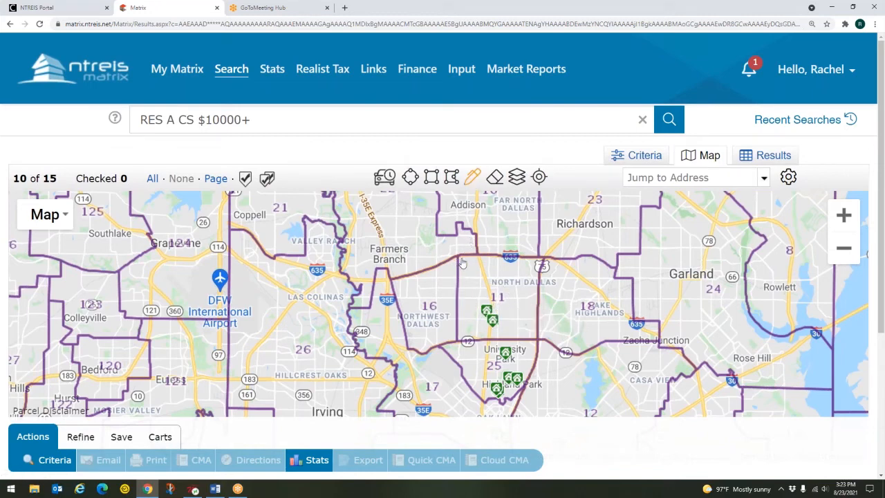
{"action": "mouse_move", "coordinate": [461, 261]}
{"action": "left_mouse_down"}
{"action": "mouse_move", "coordinate": [460, 340]}
{"action": "mouse_move", "coordinate": [538, 340]}
{"action": "mouse_move", "coordinate": [541, 261]}
{"action": "mouse_move", "coordinate": [460, 260]}
{"action": "left_mouse_up"}
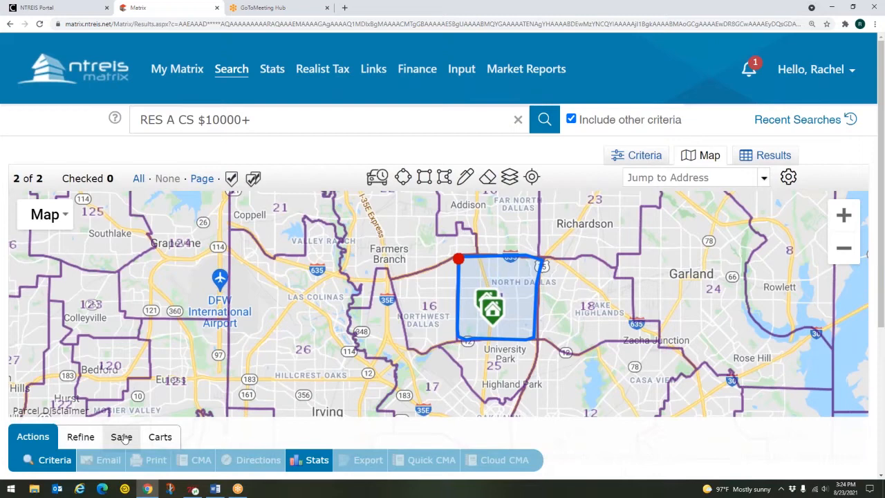
Start a New Saved Search from the drawn area and name it 'Area 11'
{"action": "left_click", "coordinate": [121, 437]}
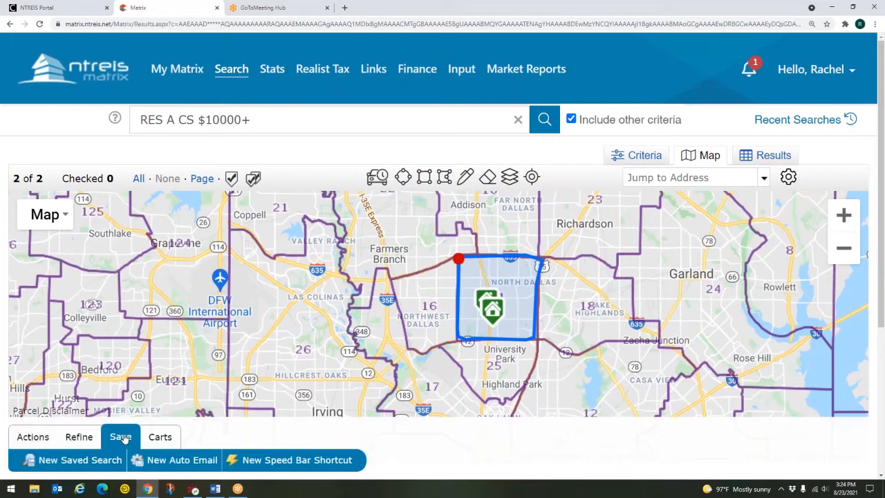
{"action": "left_click", "coordinate": [69, 463]}
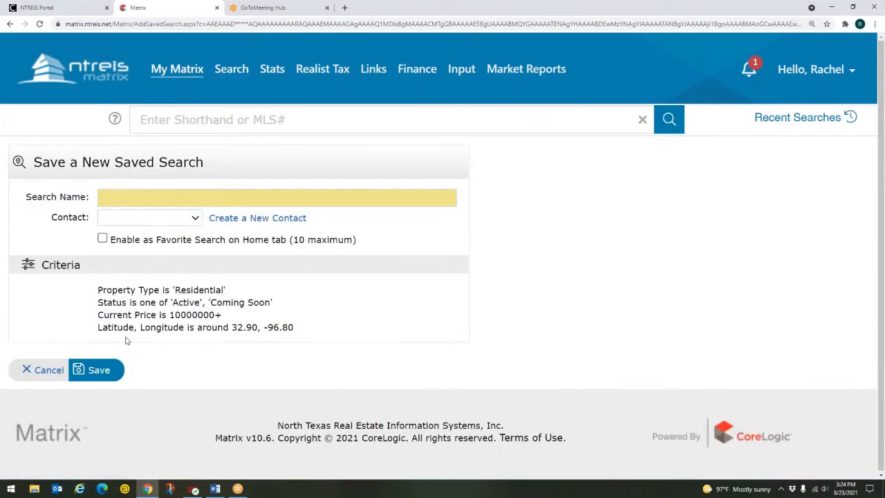
{"action": "left_click", "coordinate": [138, 200]}
{"action": "type", "text": "Area 11"}
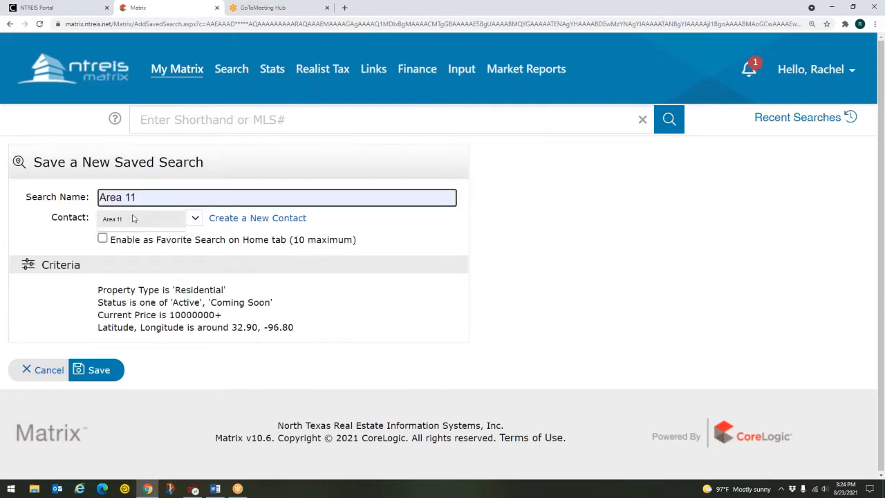
{"action": "left_click", "coordinate": [392, 232]}
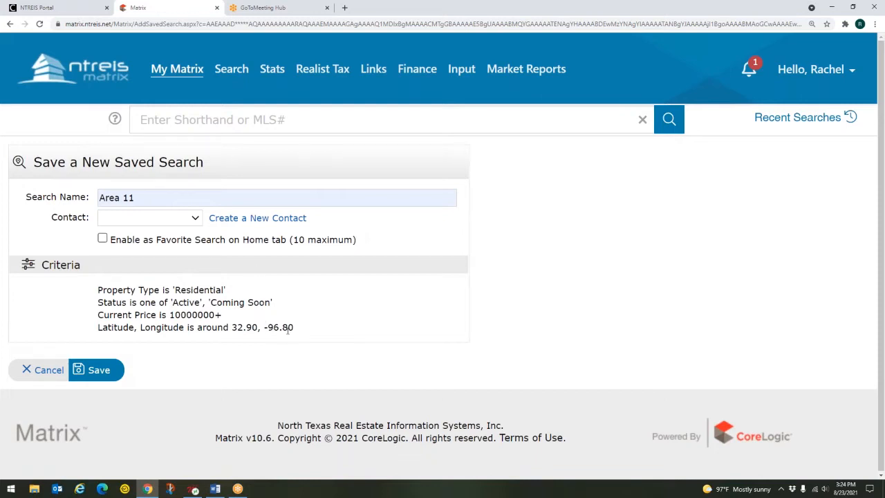
{"action": "left_click_drag", "start_coordinate": [296, 331], "coordinate": [107, 330]}
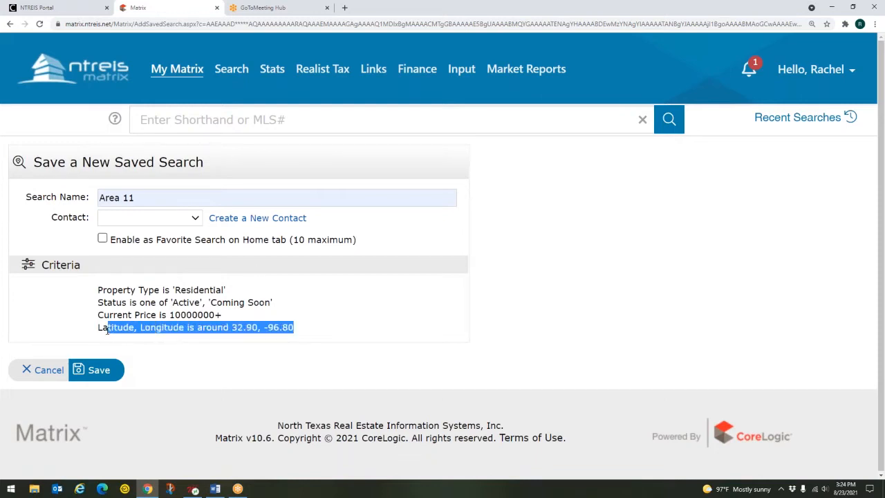
{"action": "left_click", "coordinate": [308, 334]}
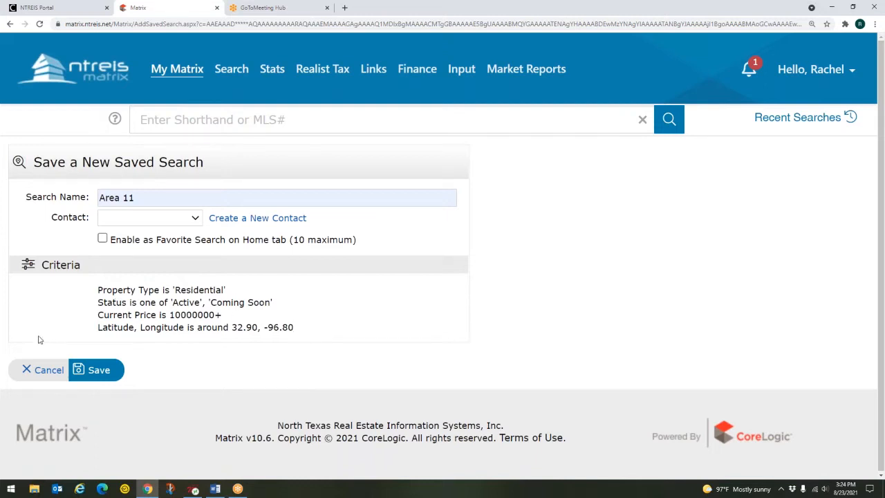
Cancel the unsaved search and delete the drawn boundary shape from the map
{"action": "left_click", "coordinate": [40, 372]}
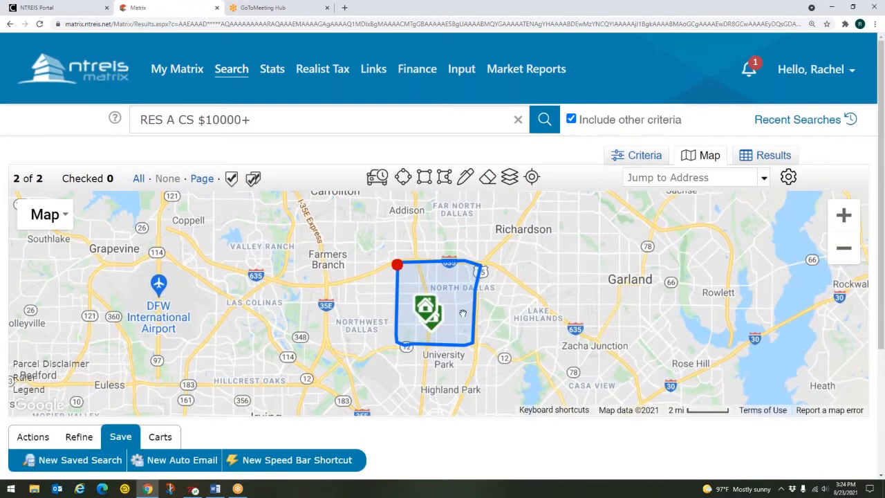
{"action": "left_click", "coordinate": [415, 271]}
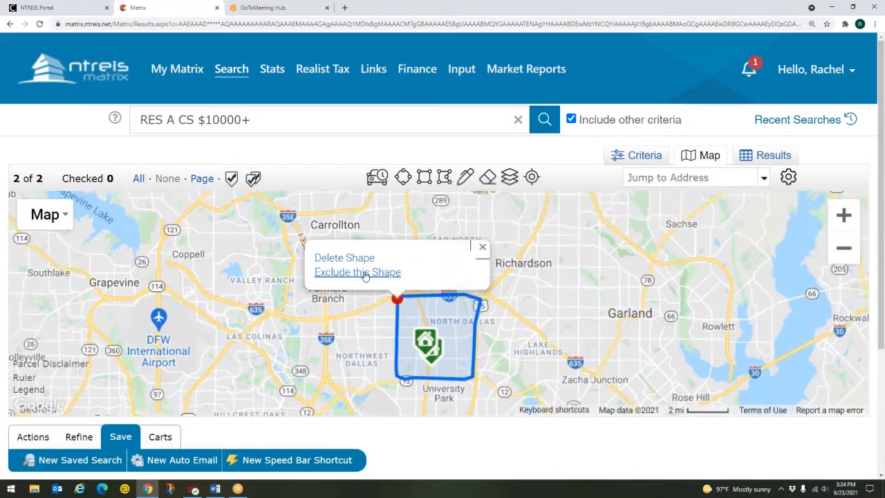
{"action": "left_click", "coordinate": [345, 258]}
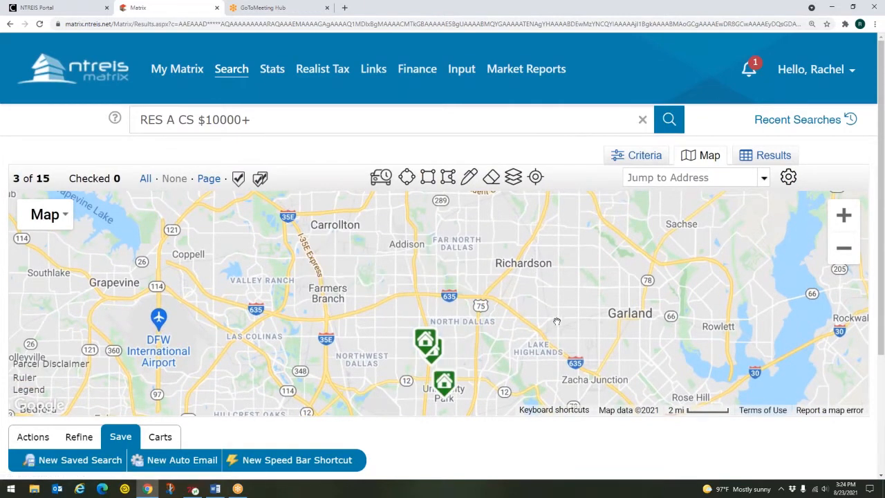
Zoom the map in closer on North Dallas with the Layers list showing
{"action": "left_click", "coordinate": [515, 177]}
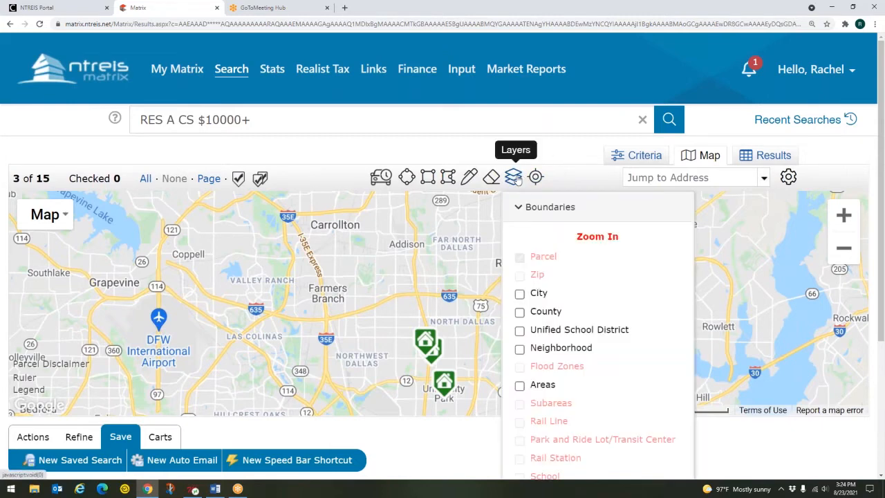
{"action": "double_click", "coordinate": [454, 284]}
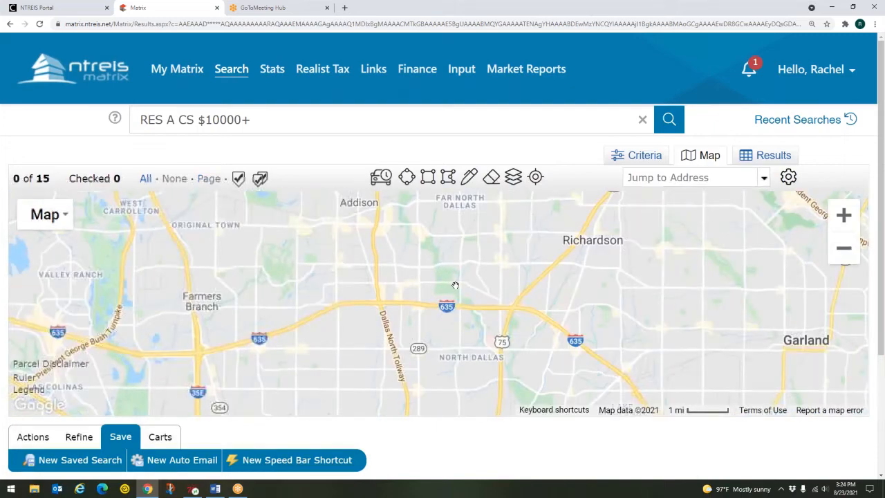
{"action": "left_click", "coordinate": [515, 177]}
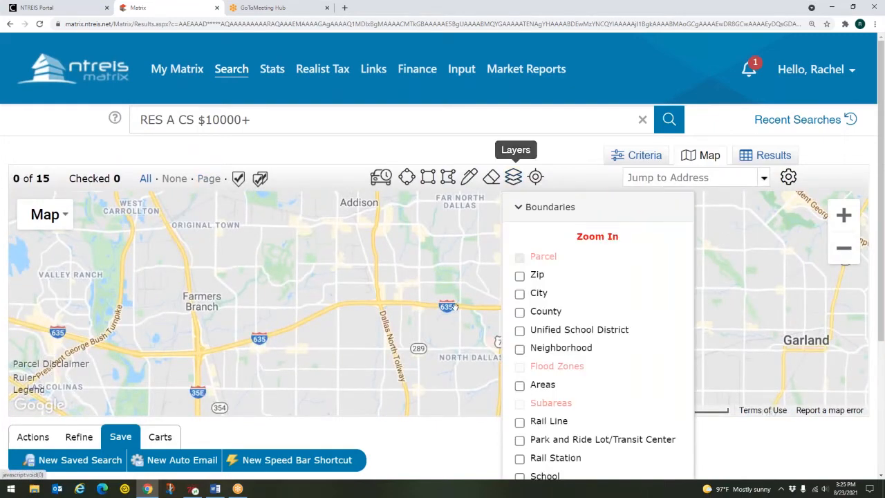
{"action": "scroll", "coordinate": [446, 311], "scroll_direction": "up", "scroll_amount": 1}
{"action": "left_click", "coordinate": [480, 310]}
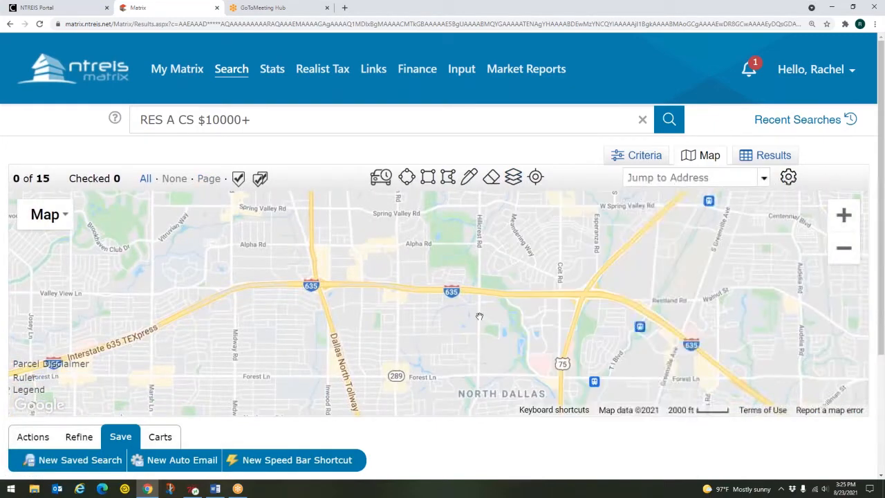
{"action": "scroll", "coordinate": [479, 310], "scroll_direction": "up", "scroll_amount": 1}
{"action": "left_click", "coordinate": [515, 177]}
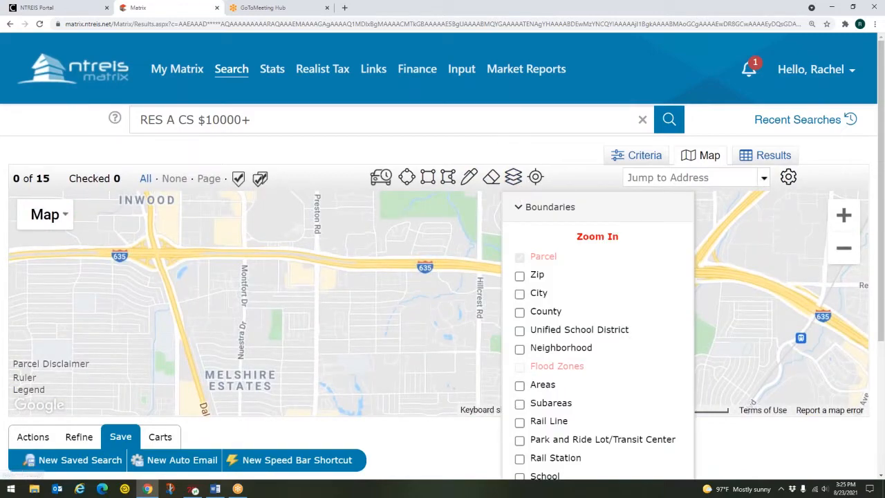
{"action": "scroll", "coordinate": [454, 329], "scroll_direction": "up", "scroll_amount": 1}
Turn on the Flood Zones overlay and pan to the 100-year floodplain along I-635
{"action": "left_click", "coordinate": [520, 350]}
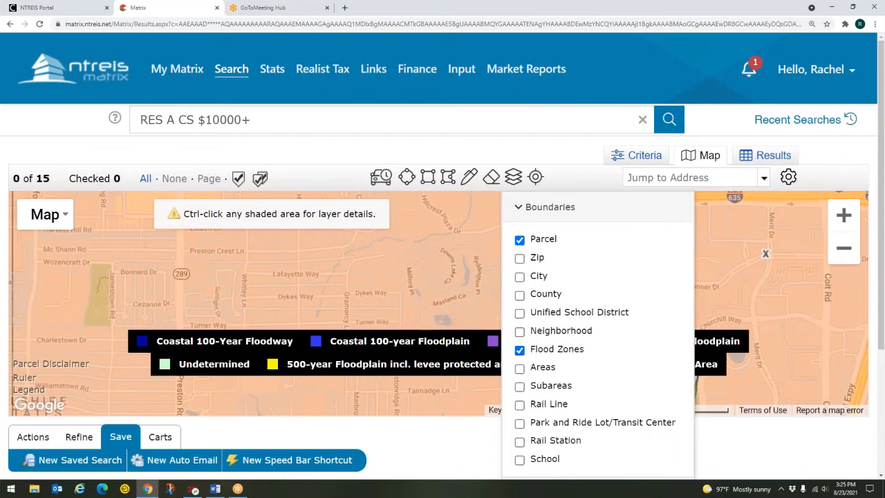
{"action": "left_click", "coordinate": [514, 177]}
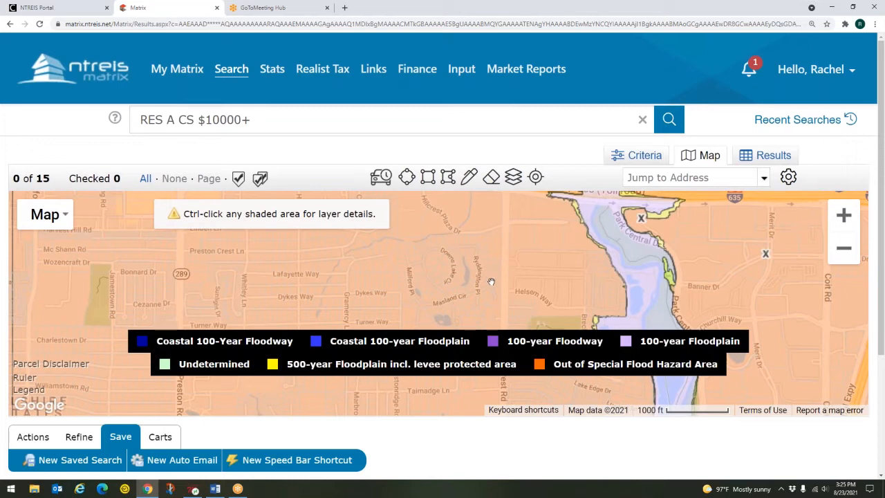
{"action": "left_click_drag", "start_coordinate": [519, 269], "coordinate": [412, 314]}
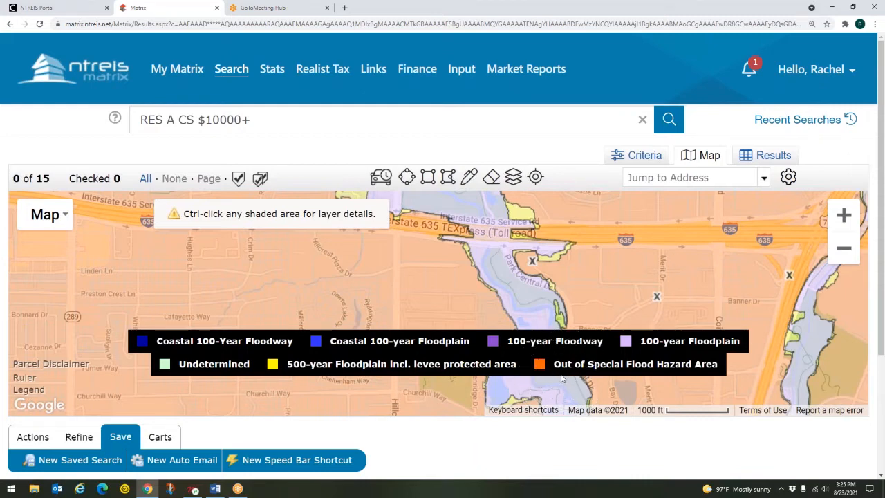
{"action": "left_click", "coordinate": [670, 258]}
Switch off Flood Zones and show MLS Status Active listings as green pins instead
{"action": "left_click", "coordinate": [513, 177]}
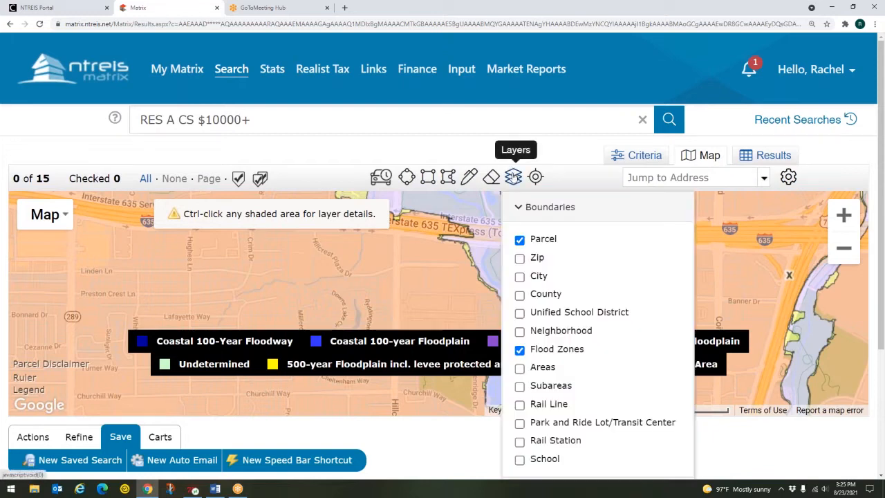
{"action": "left_click", "coordinate": [520, 350]}
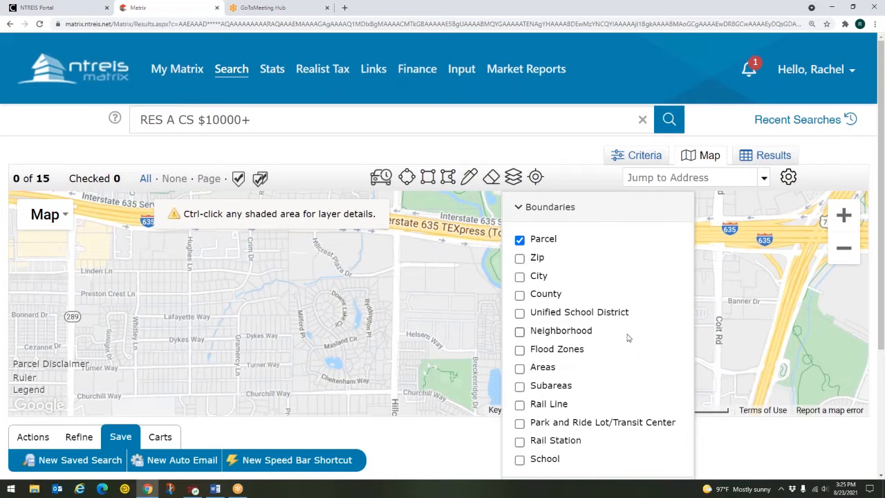
{"action": "key", "text": "ctrl"}
{"action": "key", "text": "ctrl"}
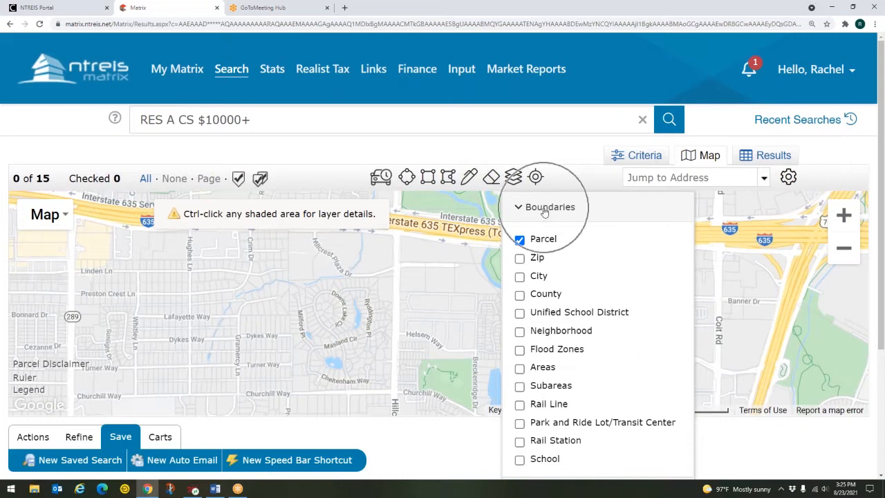
{"action": "left_click", "coordinate": [532, 212]}
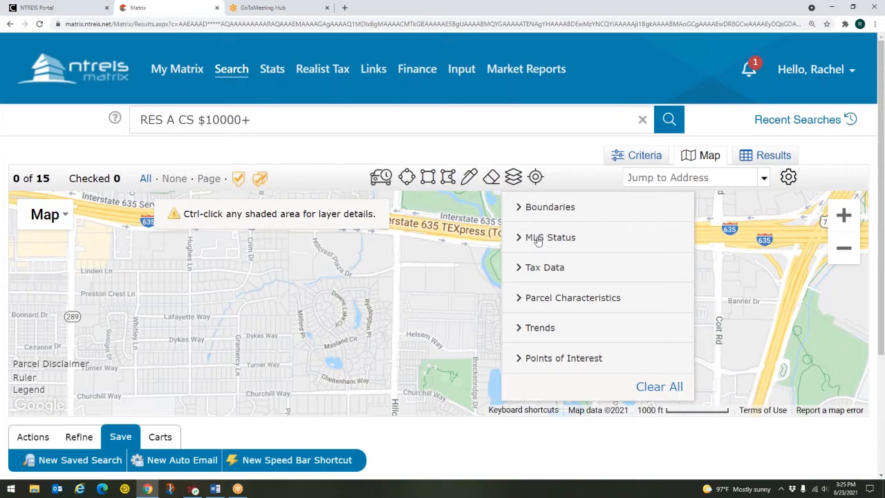
{"action": "key", "text": "ctrl"}
{"action": "key", "text": "ctrl"}
{"action": "left_click", "coordinate": [538, 239]}
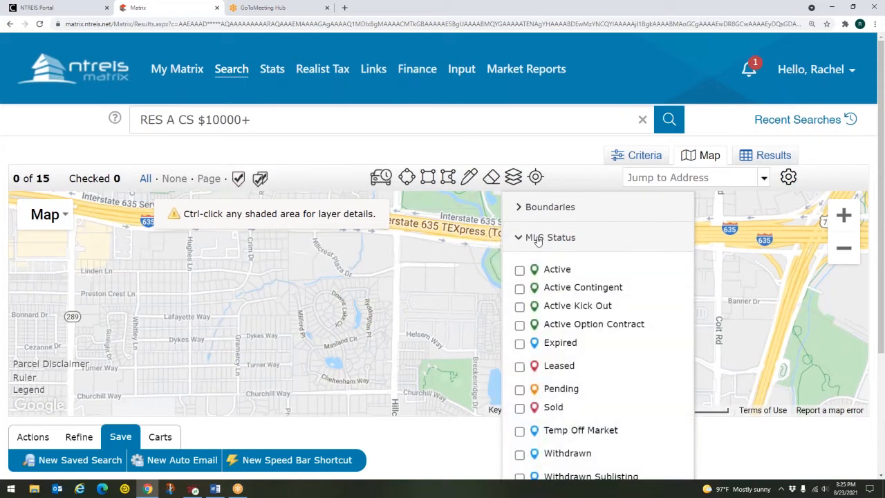
{"action": "left_click", "coordinate": [520, 271]}
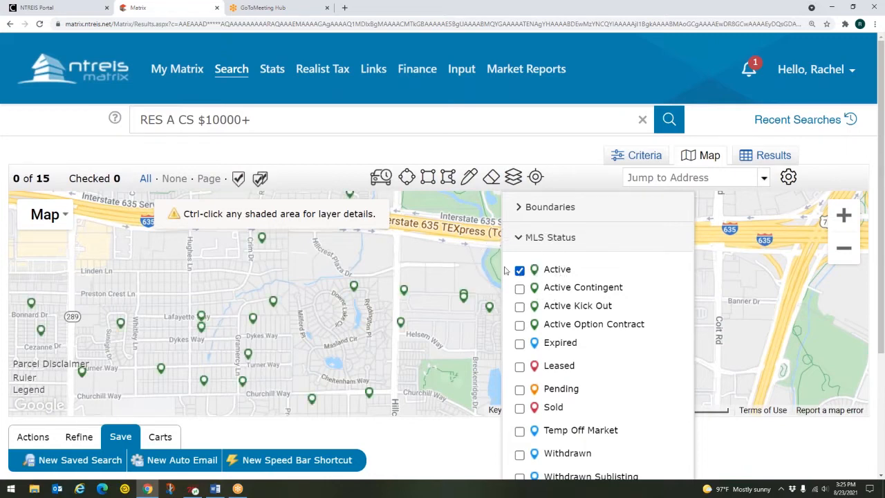
{"action": "left_click", "coordinate": [274, 307]}
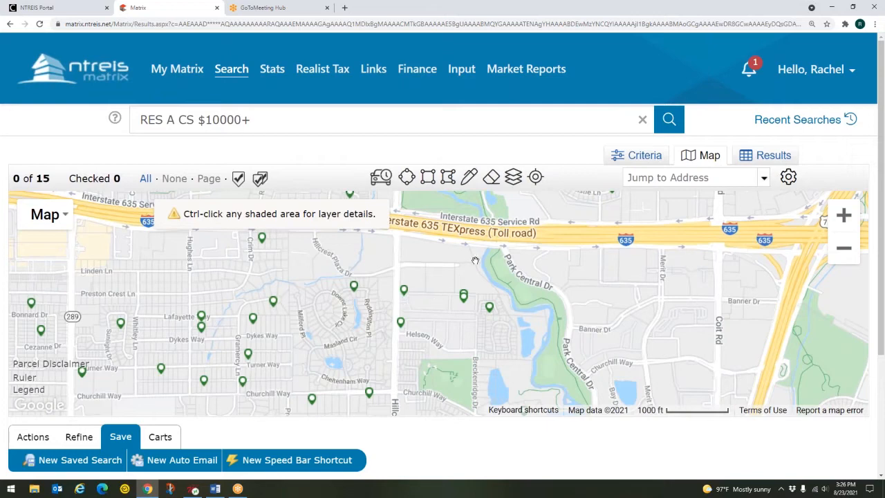
Hide the Active listing pins and collapse the MLS Status layer group
{"action": "left_click", "coordinate": [629, 155]}
{"action": "left_click", "coordinate": [629, 155]}
{"action": "left_click", "coordinate": [514, 178]}
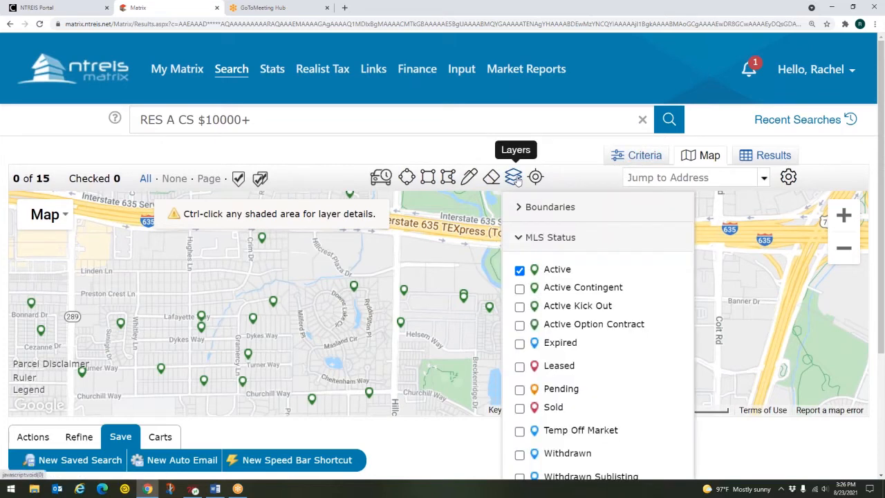
{"action": "left_click", "coordinate": [560, 241]}
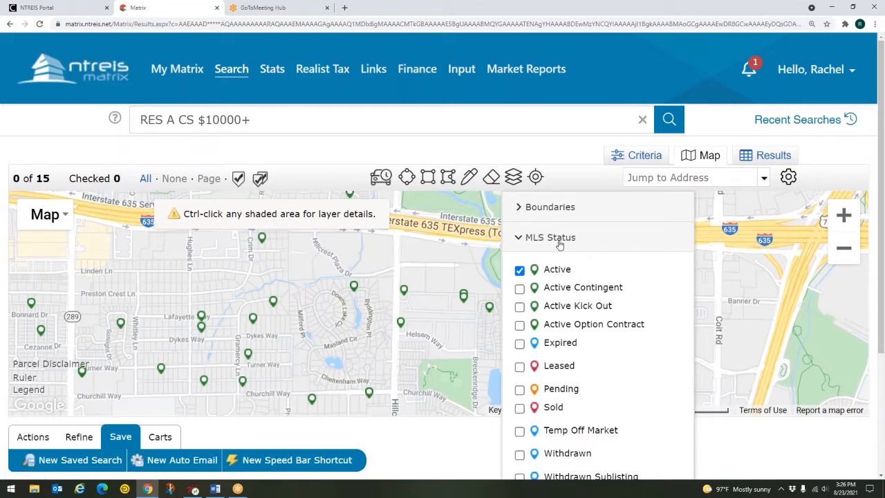
{"action": "left_click", "coordinate": [519, 271]}
{"action": "left_click", "coordinate": [519, 271]}
{"action": "key", "text": "ctrl"}
{"action": "key", "text": "ctrl"}
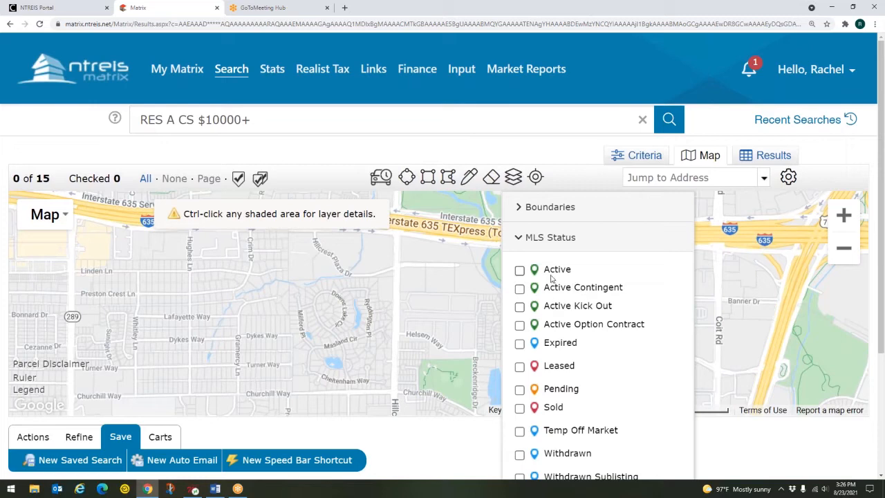
{"action": "key", "text": "ctrl"}
{"action": "left_click", "coordinate": [534, 245]}
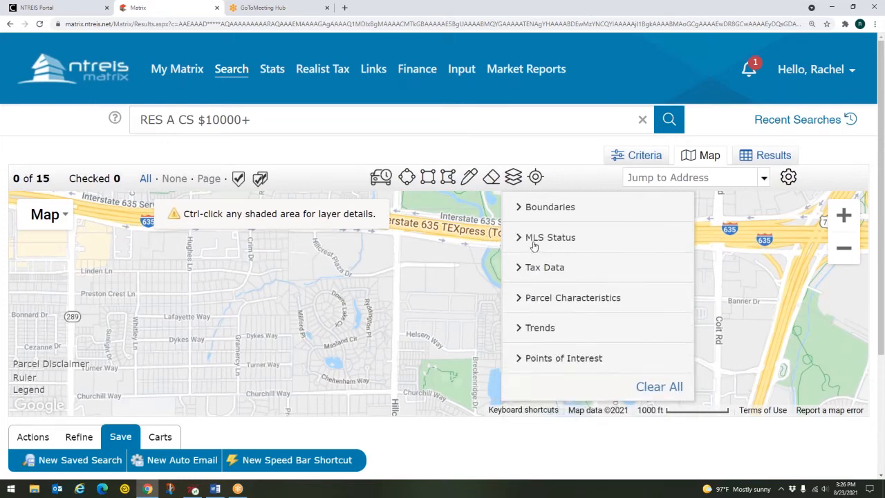
Preview the Tax Data > Tax Sales layer on the map, then turn it off
{"action": "left_click", "coordinate": [543, 269]}
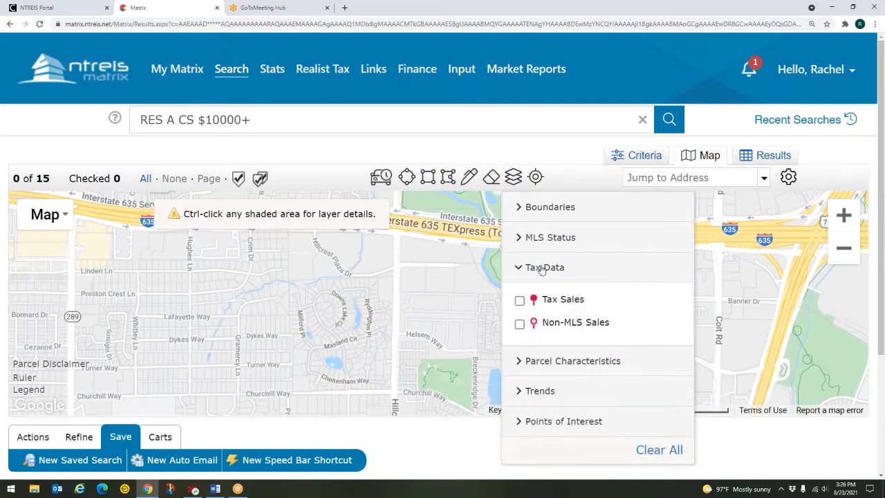
{"action": "left_click", "coordinate": [520, 300]}
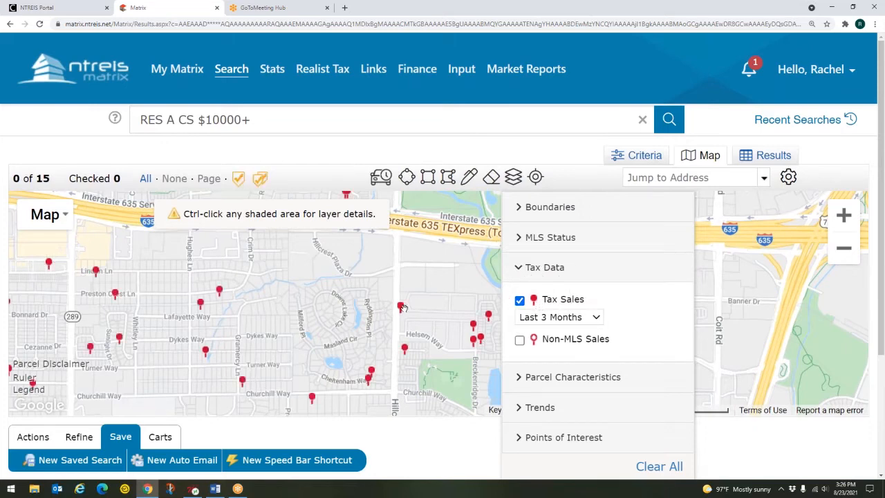
{"action": "left_click", "coordinate": [402, 307]}
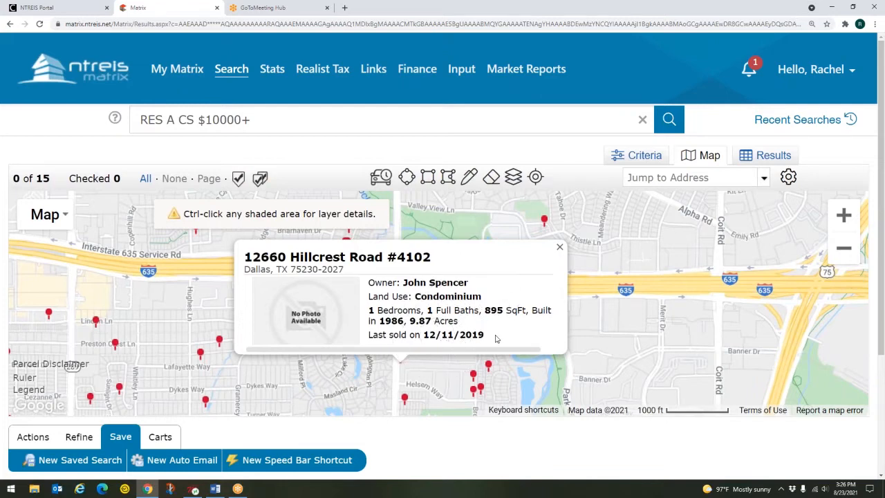
{"action": "left_click", "coordinate": [560, 248]}
{"action": "left_click", "coordinate": [513, 176]}
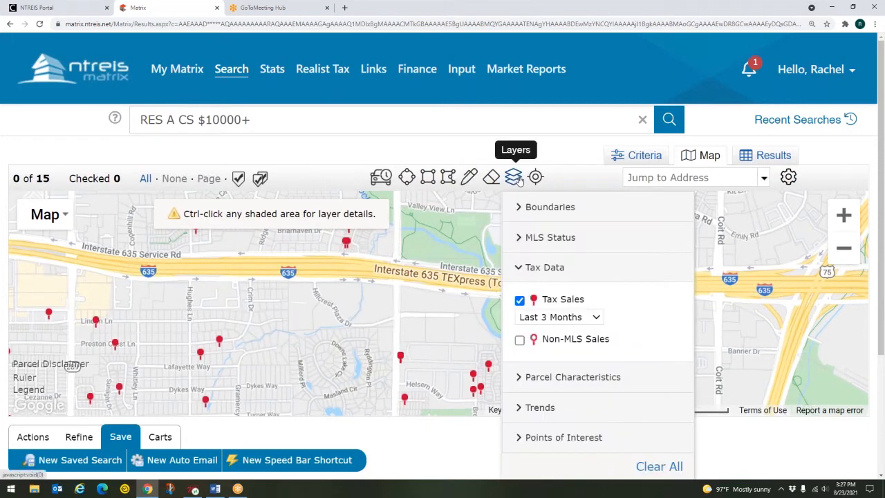
{"action": "left_click", "coordinate": [520, 300]}
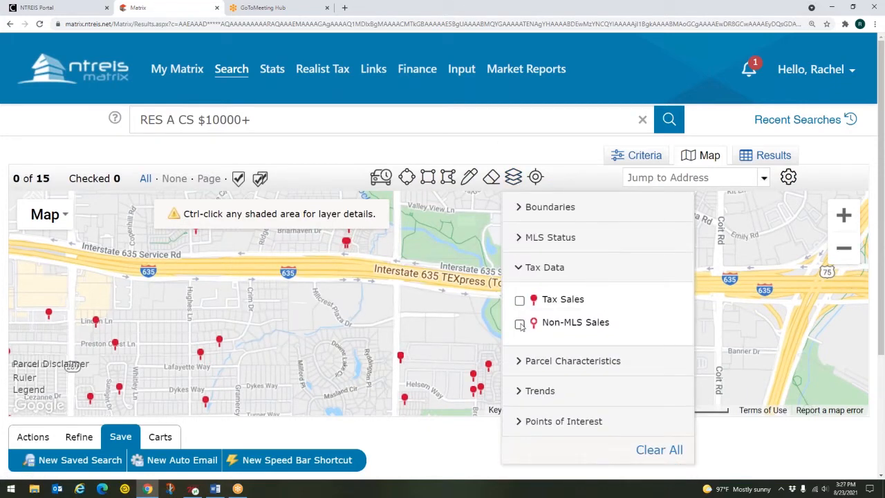
Preview the Non-MLS Sales layer, then switch it off and collapse Tax Data
{"action": "left_click", "coordinate": [520, 325]}
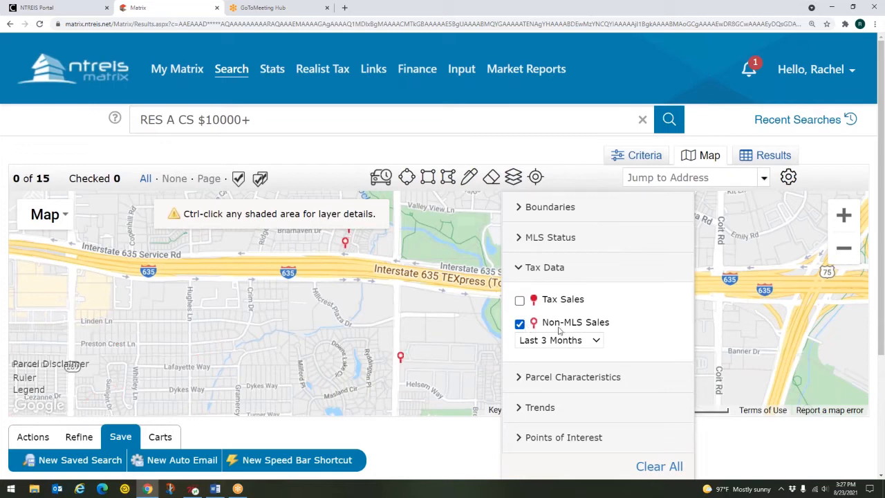
{"action": "left_click", "coordinate": [402, 357]}
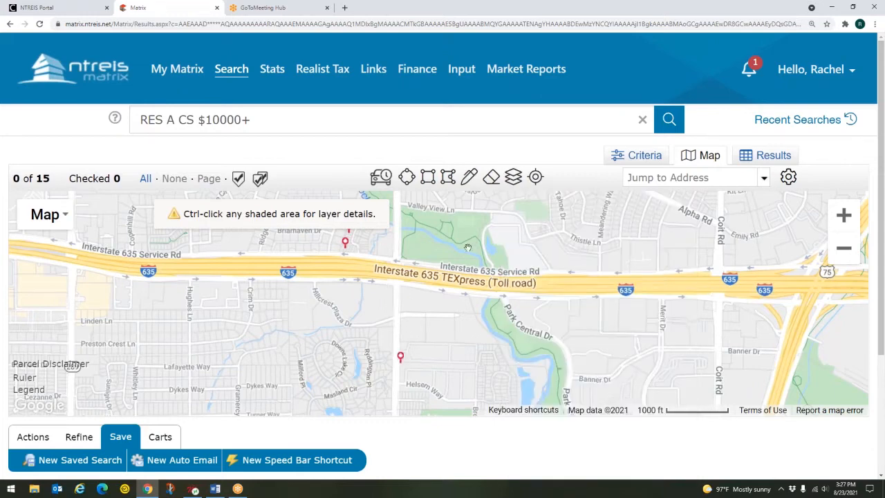
{"action": "left_click", "coordinate": [513, 177]}
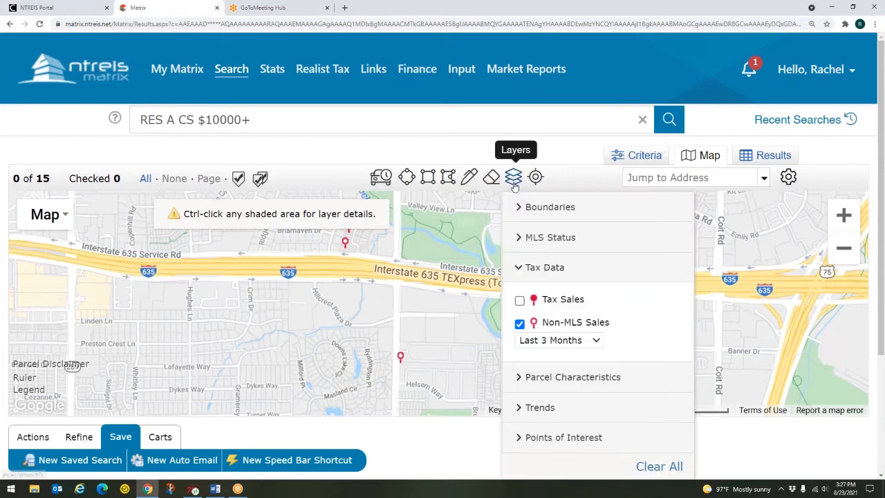
{"action": "left_click", "coordinate": [520, 323]}
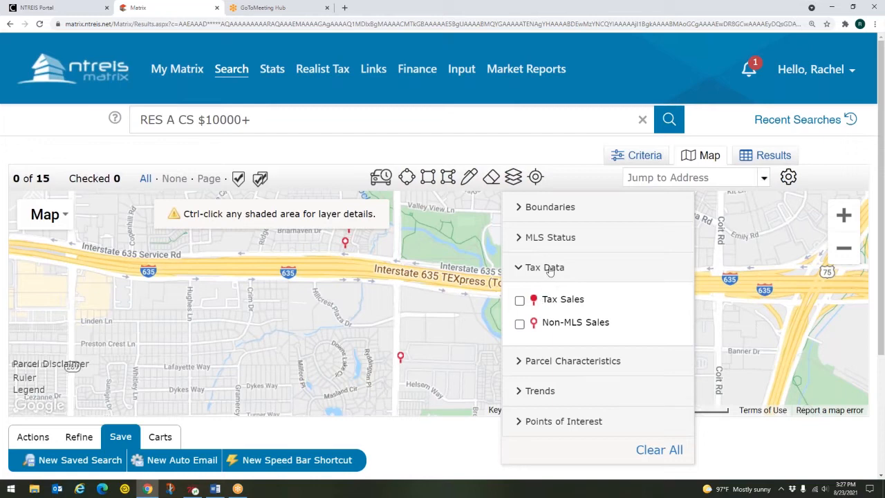
{"action": "left_click", "coordinate": [549, 268]}
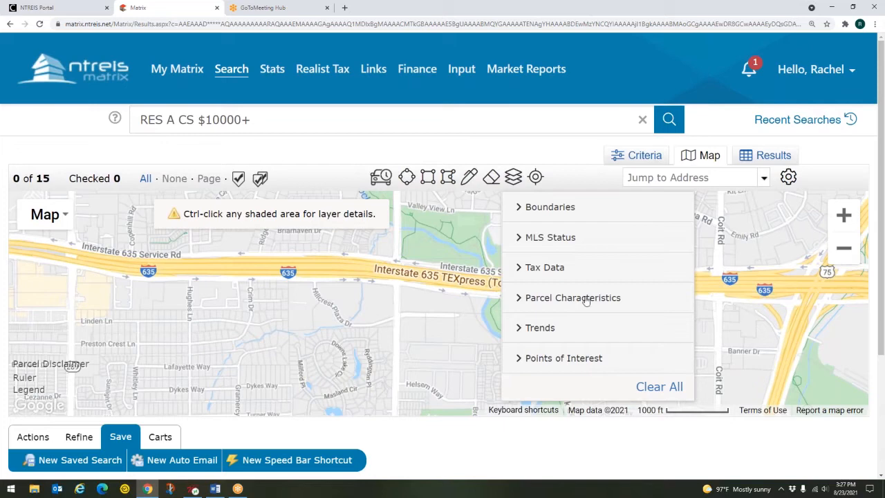
Zoom to 100 ft scale on the lots around Collinway Pl and Downs Lake Cir
{"action": "left_click", "coordinate": [791, 326]}
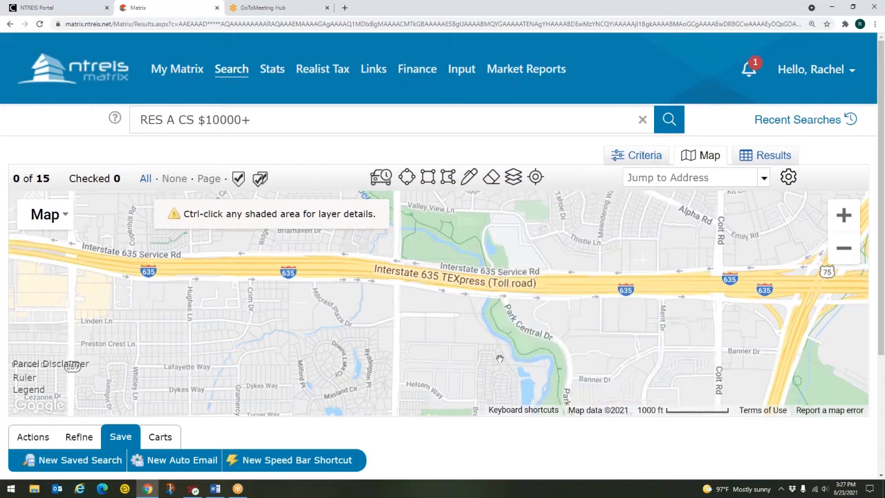
{"action": "left_click_drag", "start_coordinate": [497, 359], "coordinate": [497, 327]}
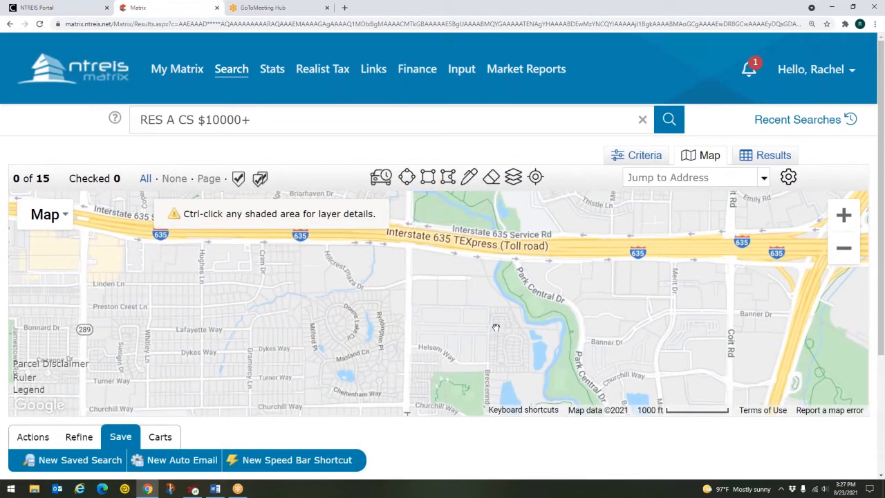
{"action": "scroll", "coordinate": [377, 328], "scroll_direction": "up", "scroll_amount": 1}
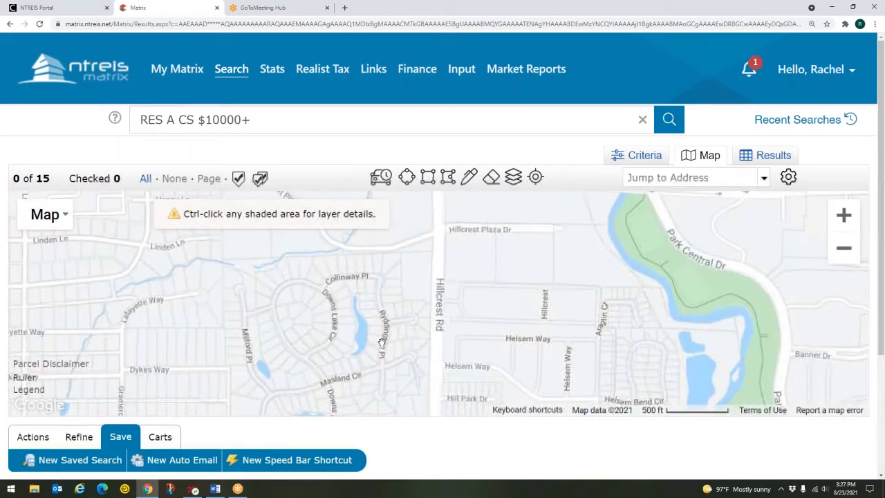
{"action": "scroll", "coordinate": [367, 309], "scroll_direction": "up", "scroll_amount": 1}
{"action": "left_click_drag", "start_coordinate": [332, 254], "coordinate": [484, 298]}
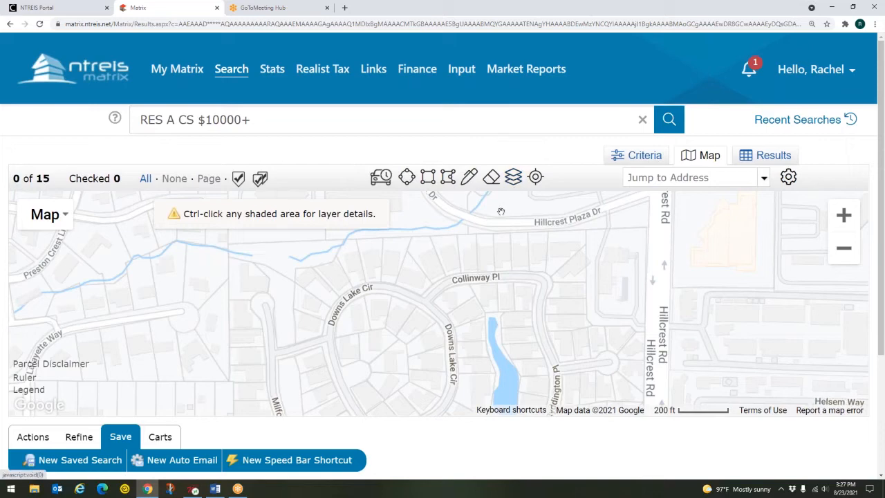
{"action": "scroll", "coordinate": [486, 268], "scroll_direction": "up", "scroll_amount": 1}
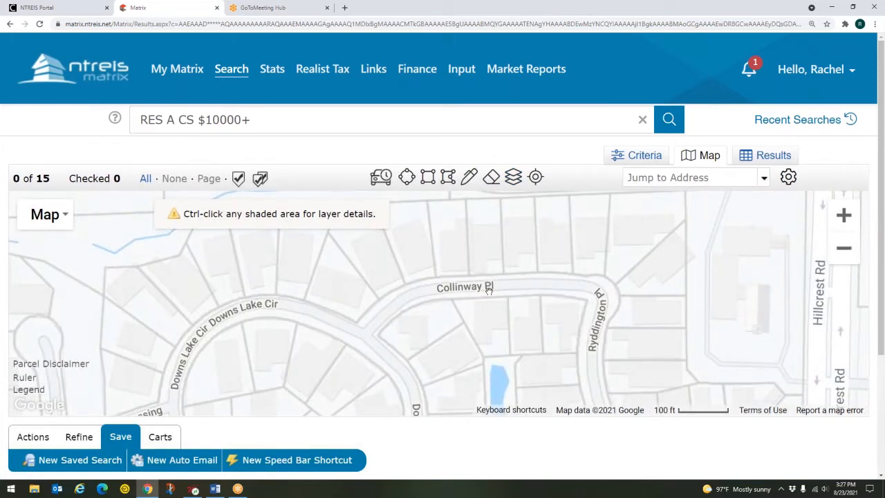
{"action": "left_click_drag", "start_coordinate": [468, 263], "coordinate": [490, 320]}
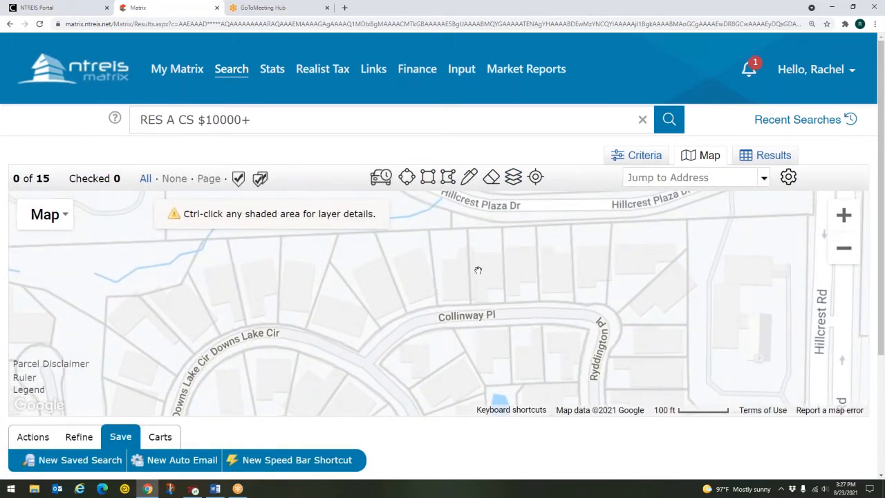
{"action": "left_click", "coordinate": [513, 184]}
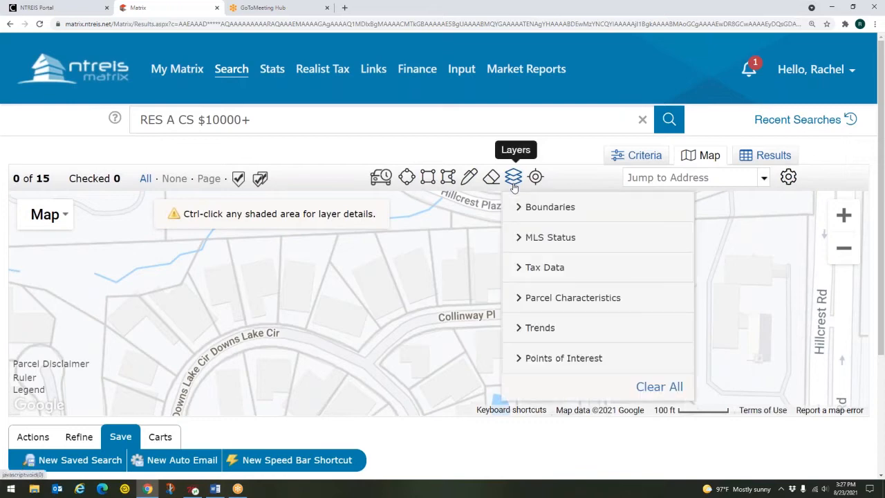
Label each parcel with its Bed/Bath count under Parcel Characteristics
{"action": "left_click", "coordinate": [553, 299]}
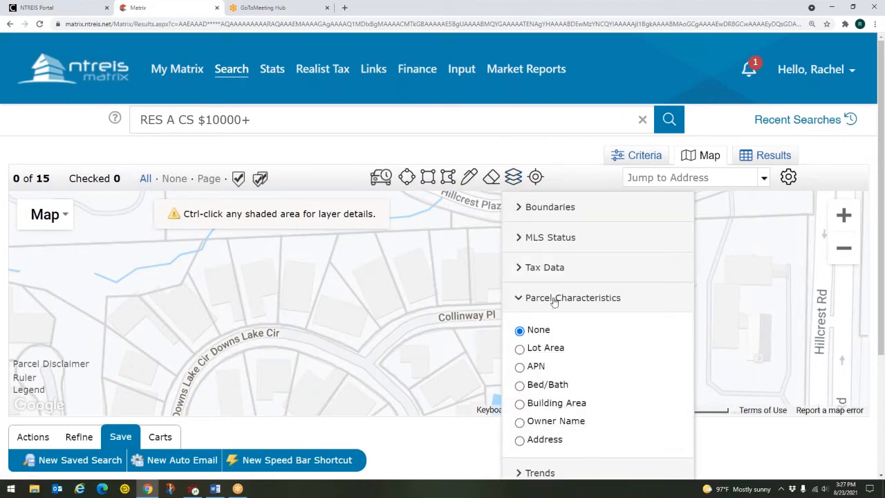
{"action": "left_click", "coordinate": [521, 386]}
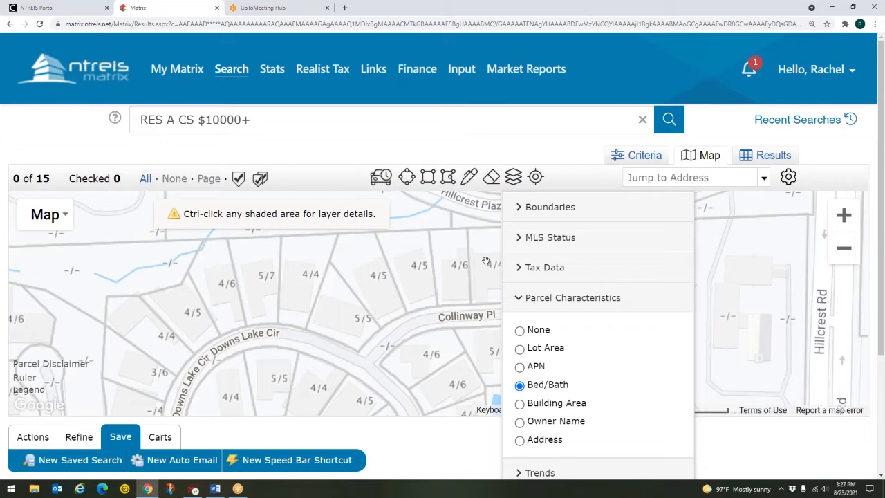
{"action": "left_click", "coordinate": [513, 177]}
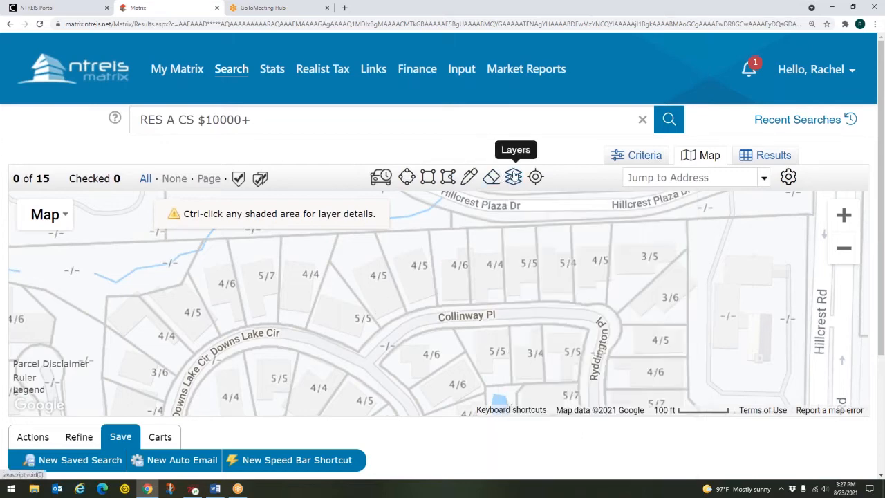
{"action": "left_click", "coordinate": [372, 278]}
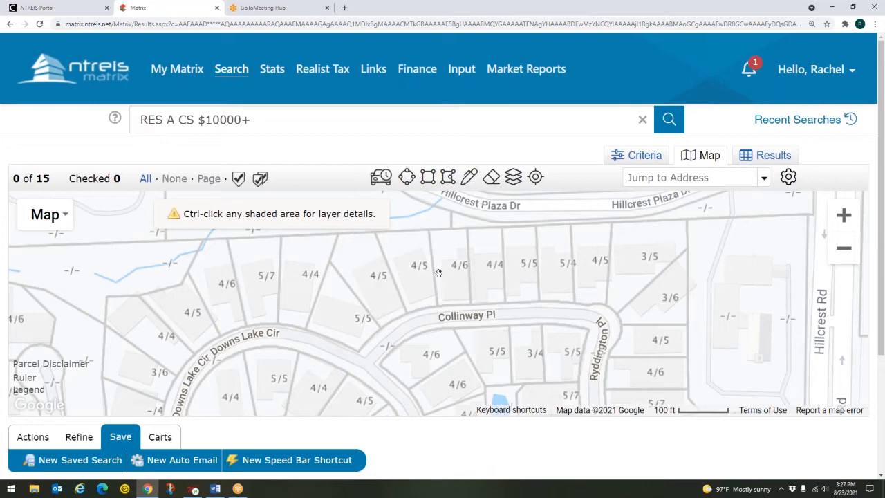
{"action": "left_click", "coordinate": [490, 265]}
{"action": "left_click", "coordinate": [642, 255]}
Switch the parcel labels to Building Area and view them on the map
{"action": "left_click", "coordinate": [513, 177]}
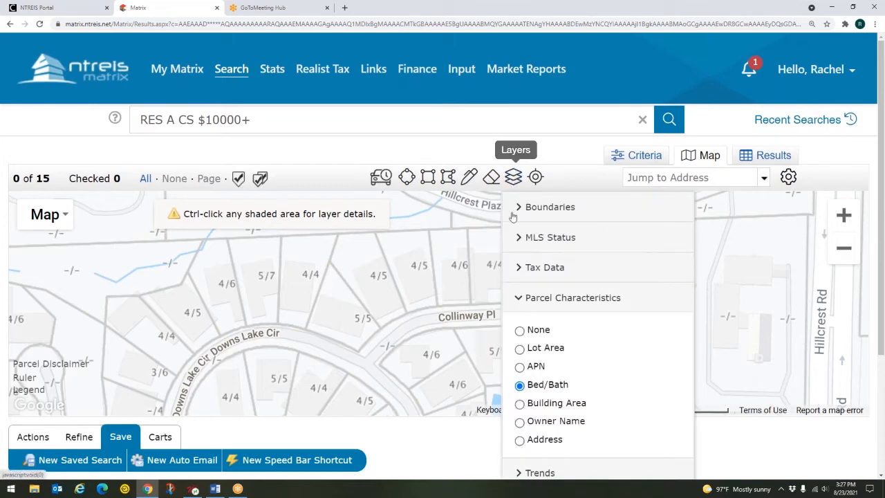
{"action": "left_click", "coordinate": [520, 404]}
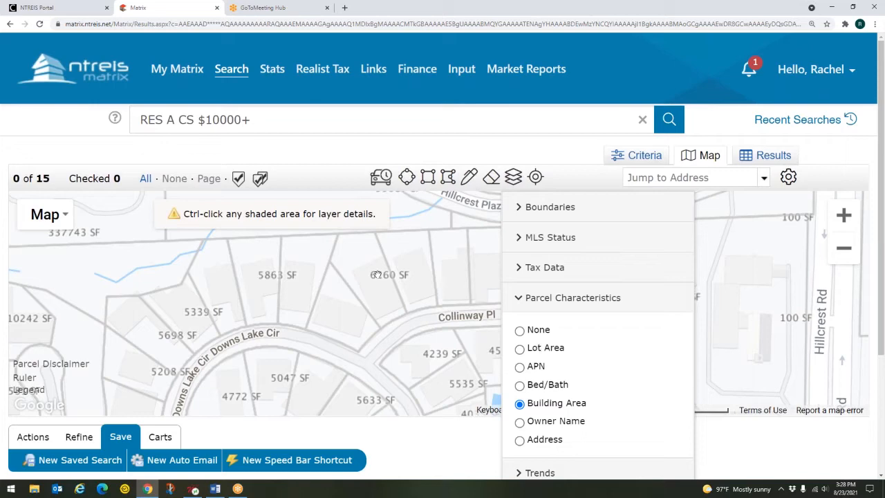
{"action": "left_click", "coordinate": [520, 178]}
{"action": "scroll", "coordinate": [498, 276], "scroll_direction": "up", "scroll_amount": 1}
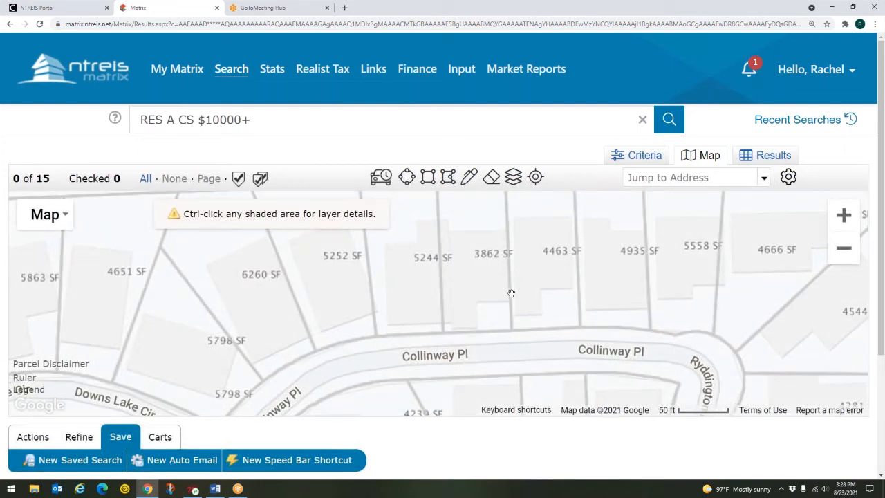
Try Owner Name and Address parcel labels, then set labels to None and collapse the section
{"action": "left_click", "coordinate": [514, 179]}
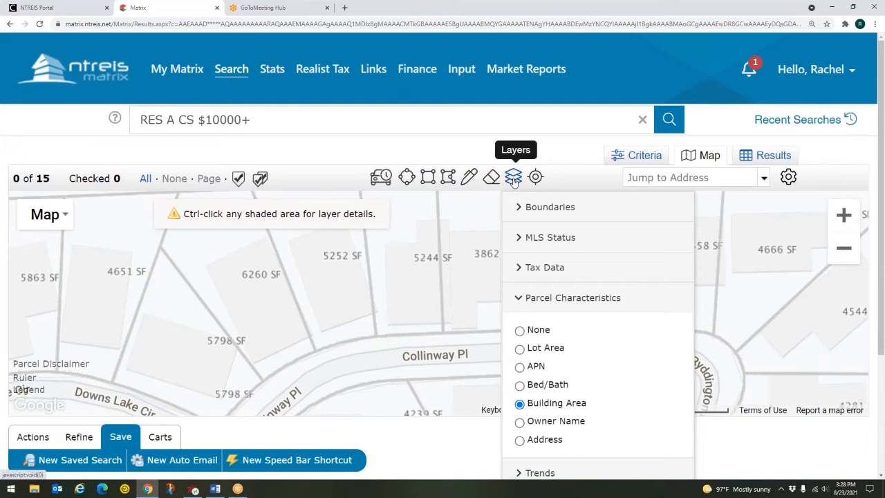
{"action": "left_click", "coordinate": [520, 423]}
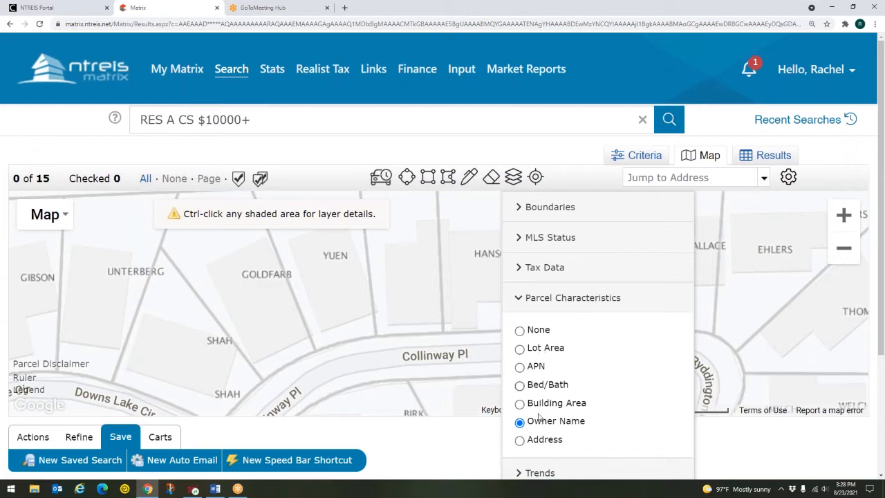
{"action": "left_click", "coordinate": [519, 440]}
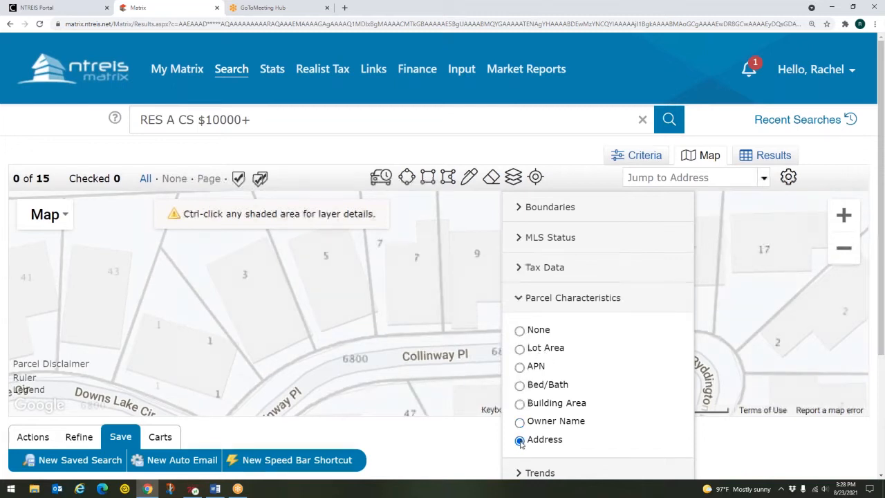
{"action": "left_click", "coordinate": [520, 331]}
{"action": "left_click", "coordinate": [537, 302]}
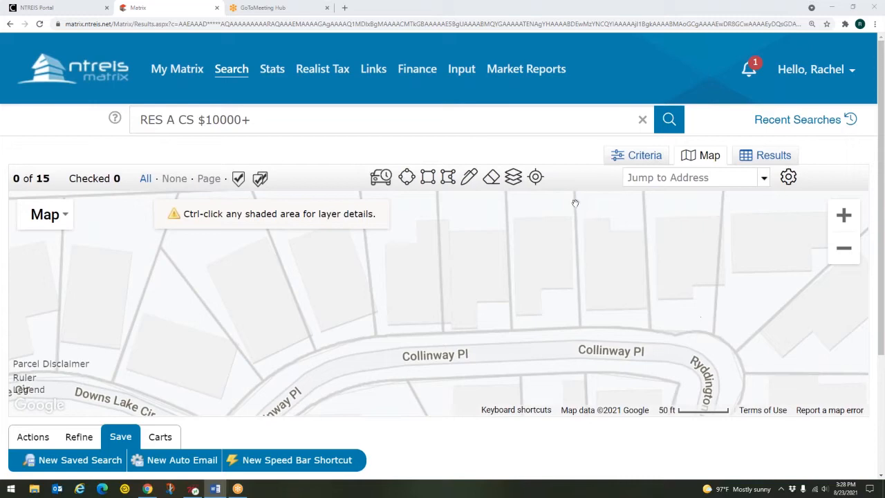
{"action": "left_click", "coordinate": [513, 177]}
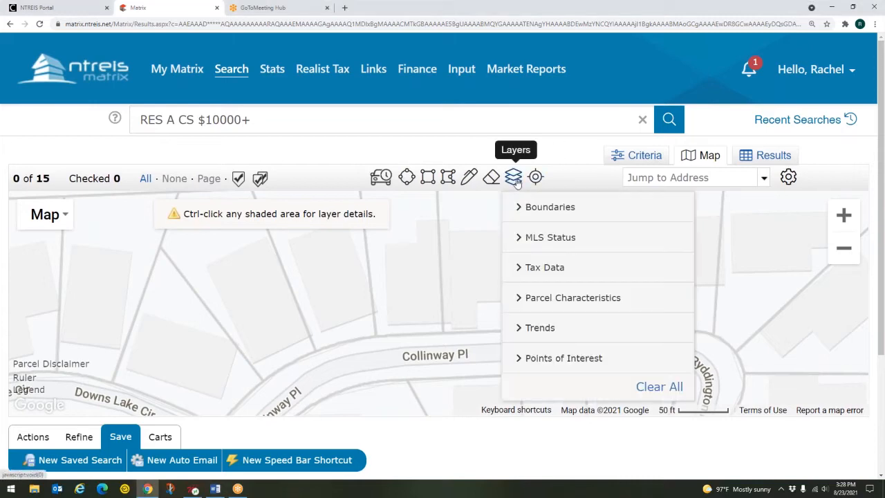
Expand the Trends layer options and zoom the map out to about 1000 ft scale
{"action": "left_click", "coordinate": [536, 326]}
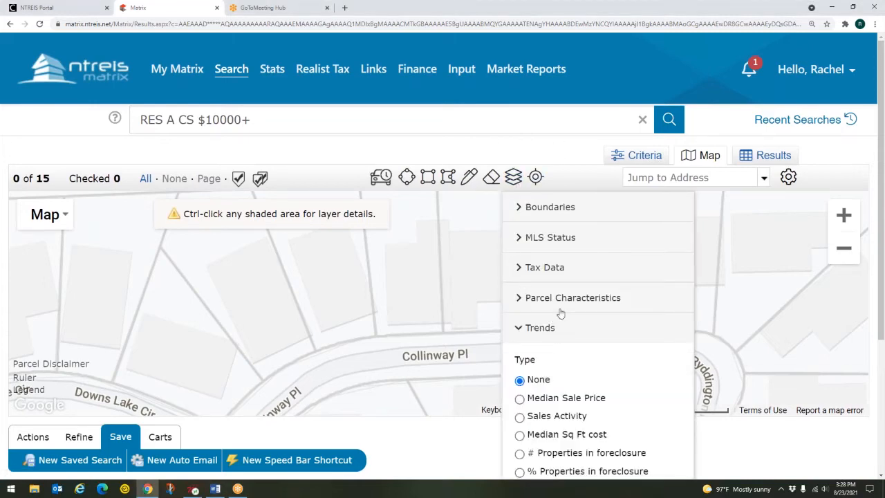
{"action": "scroll", "coordinate": [560, 314], "scroll_direction": "down", "scroll_amount": 1}
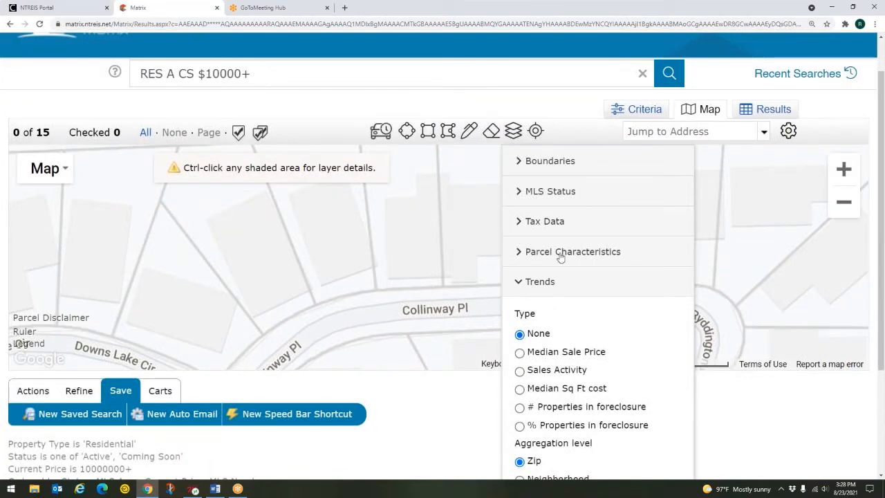
{"action": "left_click", "coordinate": [512, 131]}
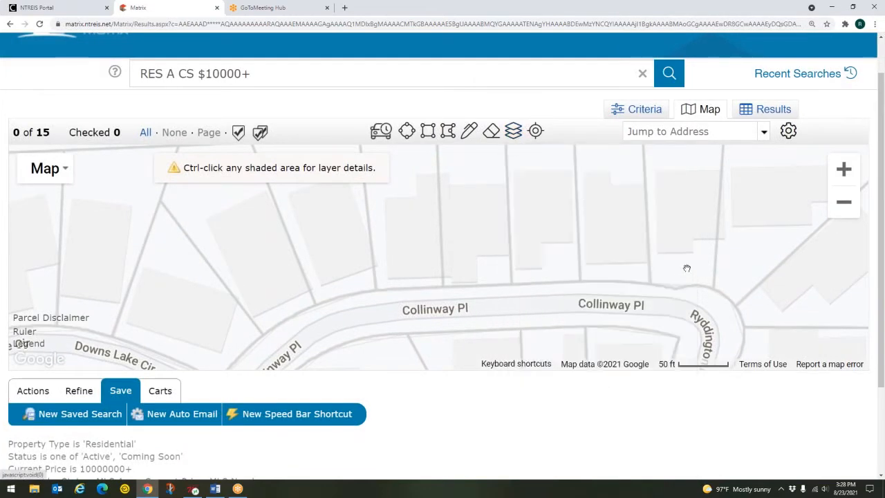
{"action": "scroll", "coordinate": [629, 260], "scroll_direction": "down", "scroll_amount": 3}
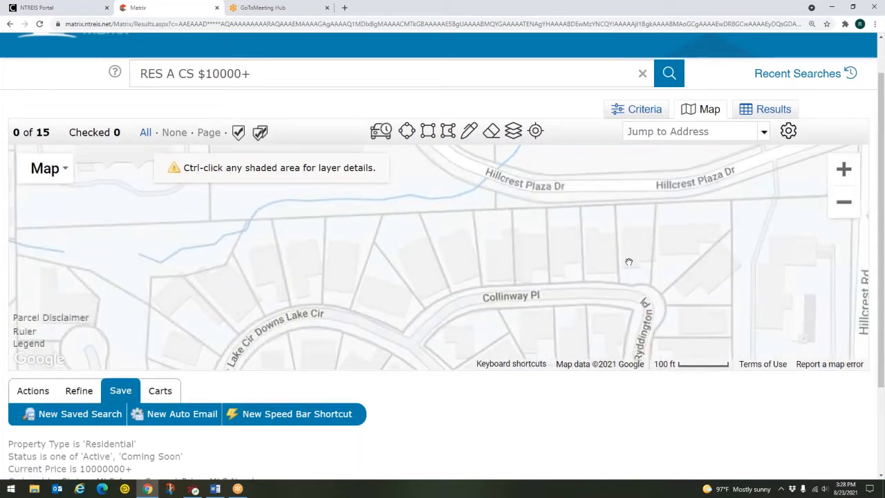
{"action": "scroll", "coordinate": [628, 261], "scroll_direction": "down", "scroll_amount": 1}
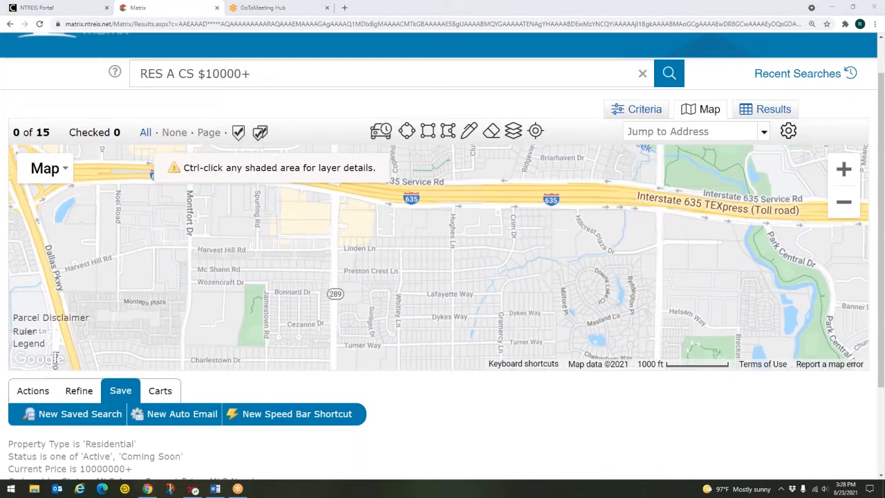
{"action": "left_click", "coordinate": [516, 131]}
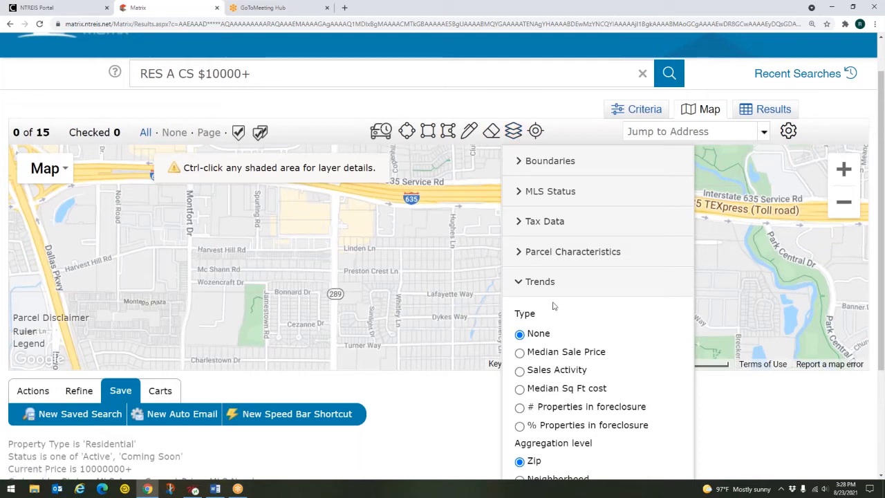
Shade ZIP codes by Median Sale Price and zoom out across Dallas–Fort Worth
{"action": "left_click", "coordinate": [520, 353]}
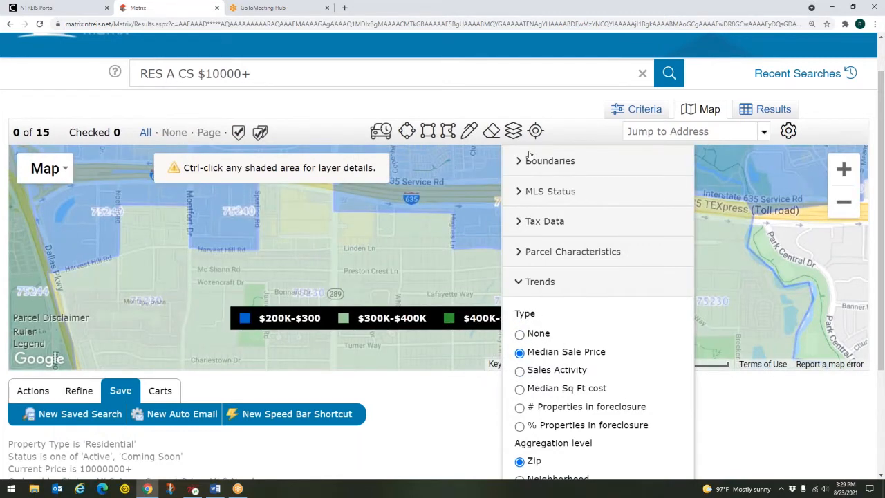
{"action": "left_click", "coordinate": [513, 131]}
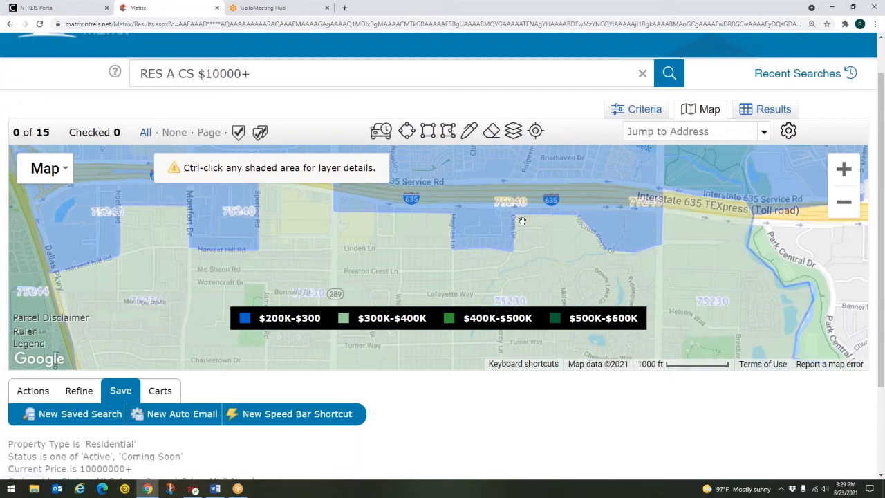
{"action": "scroll", "coordinate": [522, 221], "scroll_direction": "down", "scroll_amount": 1}
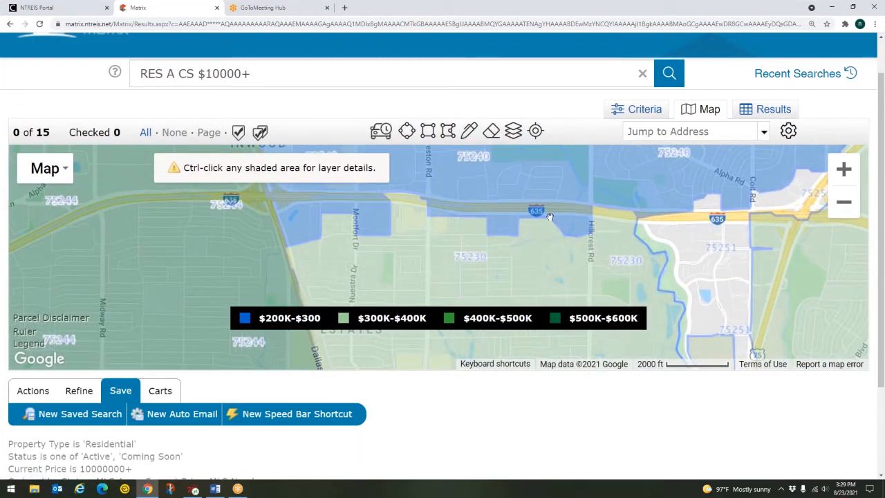
{"action": "scroll", "coordinate": [550, 218], "scroll_direction": "down", "scroll_amount": 1}
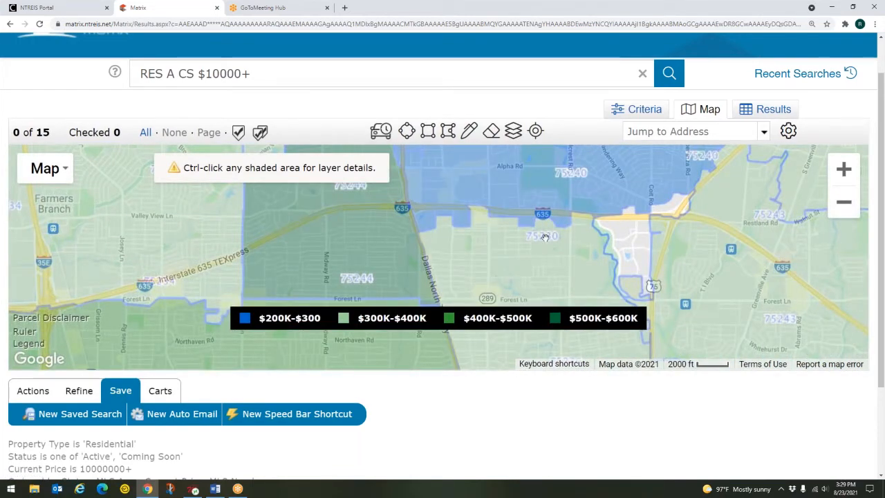
{"action": "left_click_drag", "start_coordinate": [541, 213], "coordinate": [489, 253]}
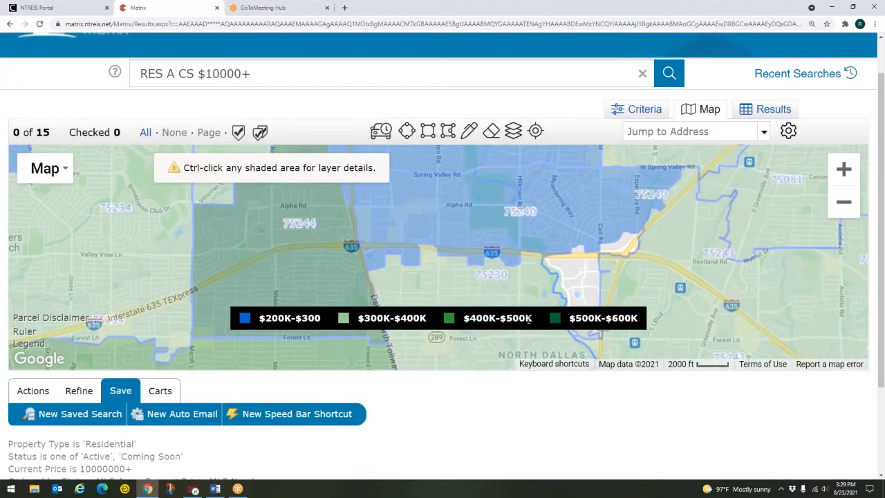
{"action": "scroll", "coordinate": [549, 258], "scroll_direction": "down", "scroll_amount": 2}
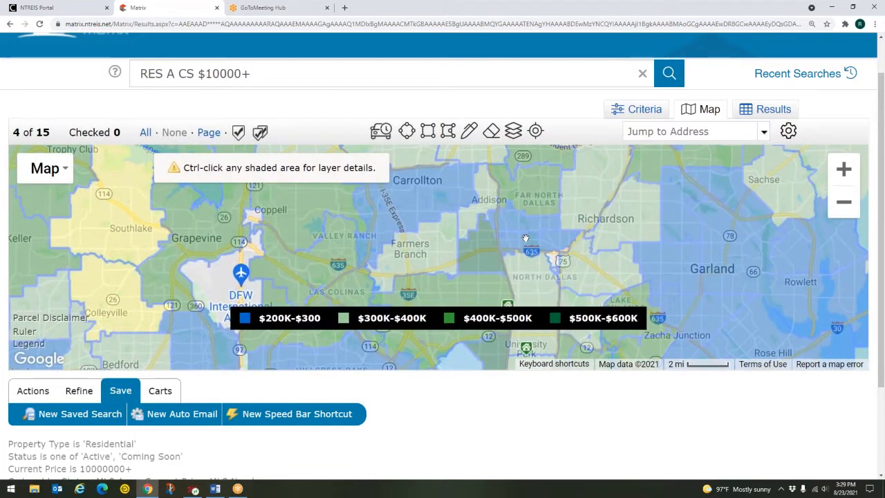
{"action": "left_click", "coordinate": [746, 264]}
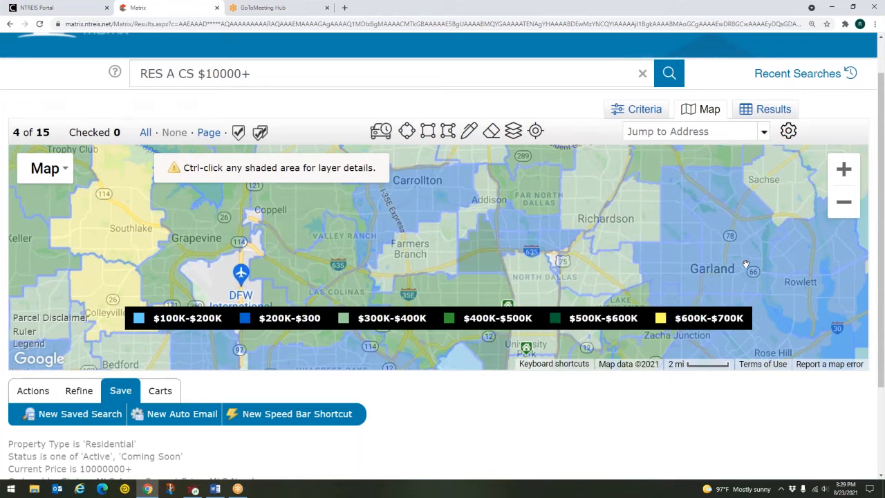
{"action": "left_click", "coordinate": [614, 190]}
{"action": "left_click", "coordinate": [388, 325]}
{"action": "left_click", "coordinate": [492, 316]}
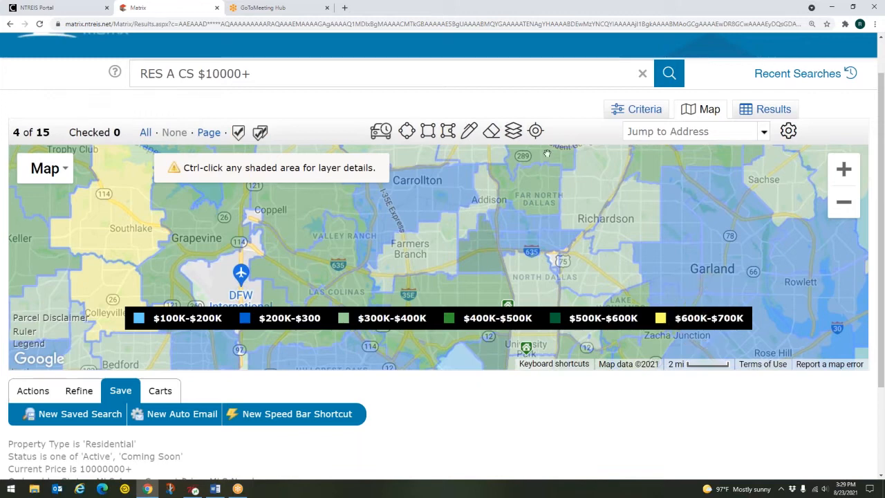
{"action": "left_click", "coordinate": [513, 131]}
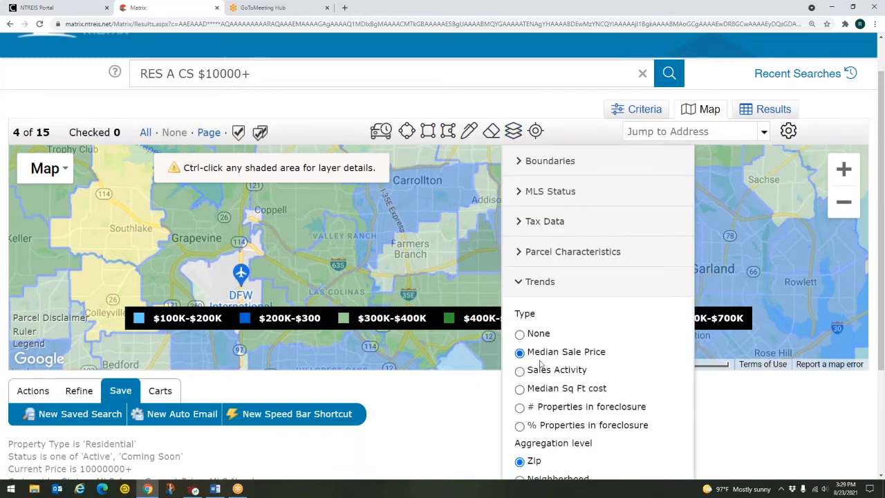
Switch the map's trend overlay to Sales Activity shaded by ZIP code
{"action": "left_click", "coordinate": [520, 372]}
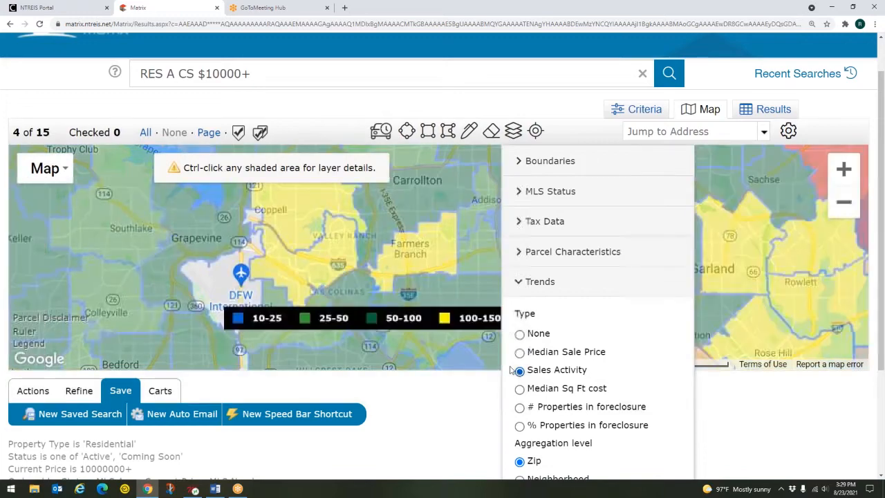
{"action": "scroll", "coordinate": [453, 268], "scroll_direction": "down", "scroll_amount": 1}
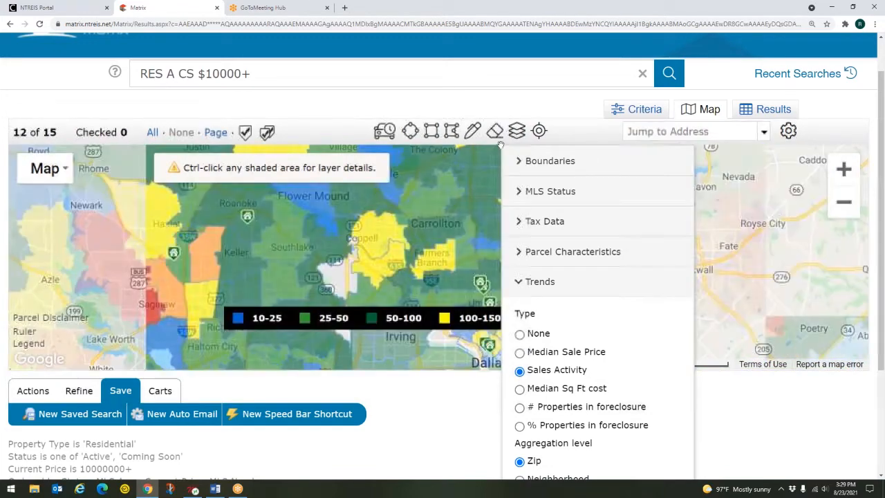
{"action": "left_click", "coordinate": [516, 132]}
{"action": "left_click", "coordinate": [516, 132]}
{"action": "left_click", "coordinate": [517, 132]}
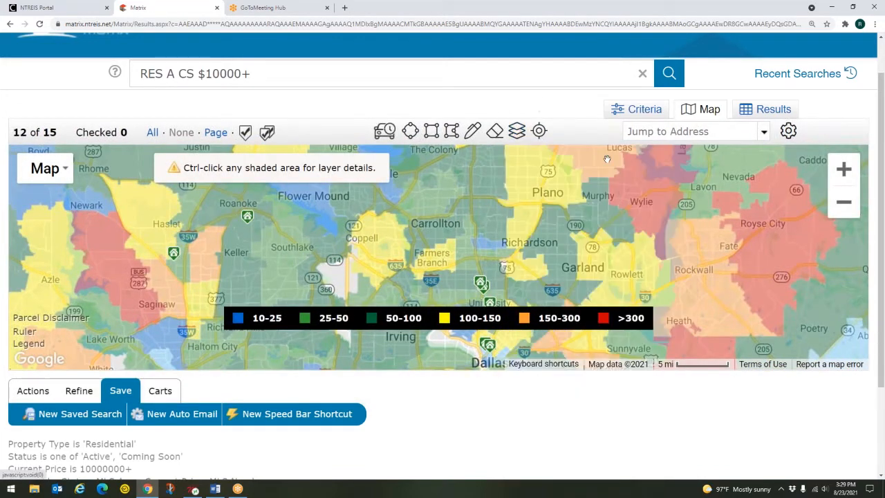
{"action": "key", "text": "ctrl"}
{"action": "key", "text": "ctrl"}
{"action": "key", "text": "ctrl"}
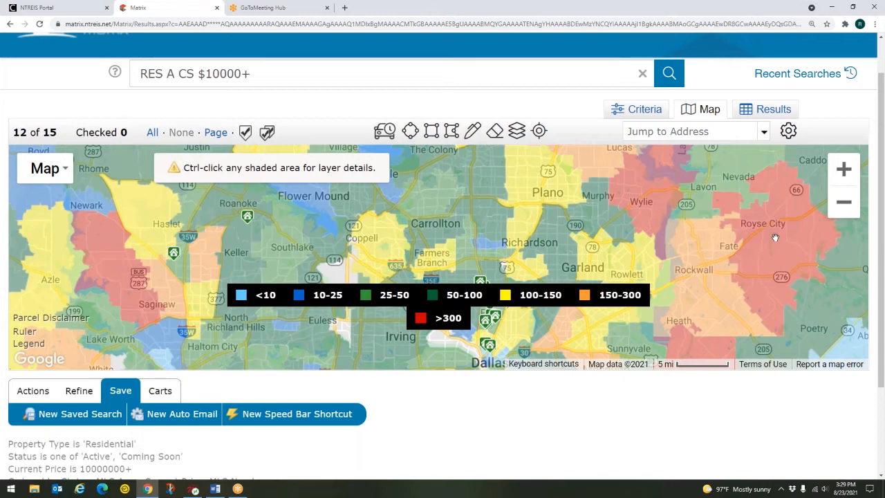
{"action": "key", "text": "ctrl"}
{"action": "key", "text": "ctrl"}
{"action": "key", "text": "ctrl"}
{"action": "key", "text": "ctrl"}
Pan the map north-west past Lewisville toward Denton and Krum, and bring up the layer options
{"action": "left_click_drag", "start_coordinate": [491, 202], "coordinate": [549, 261]}
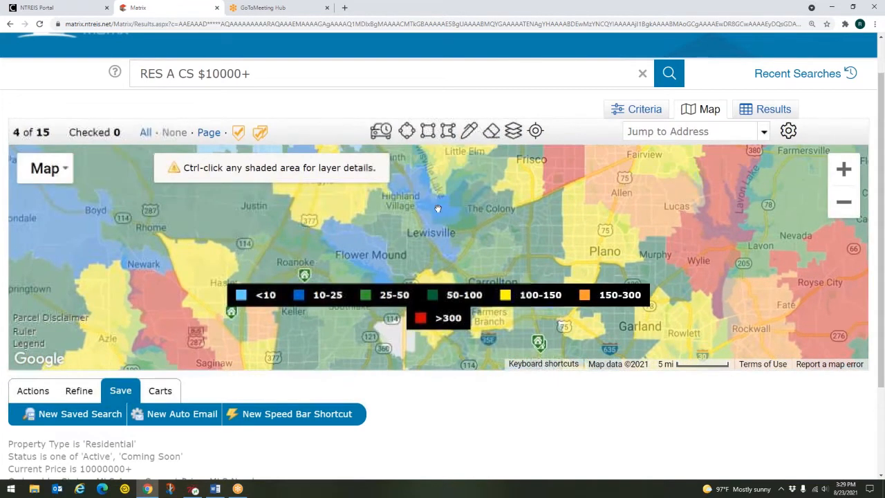
{"action": "key", "text": "ctrl"}
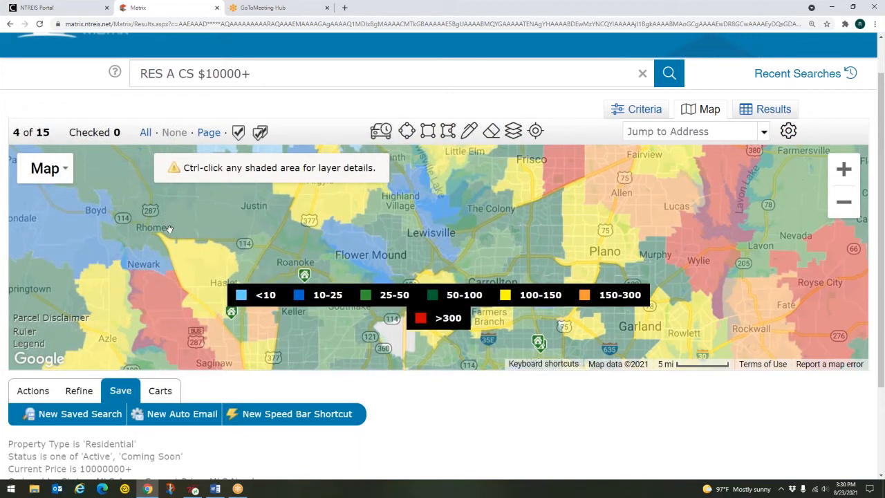
{"action": "left_click_drag", "start_coordinate": [170, 229], "coordinate": [304, 310]}
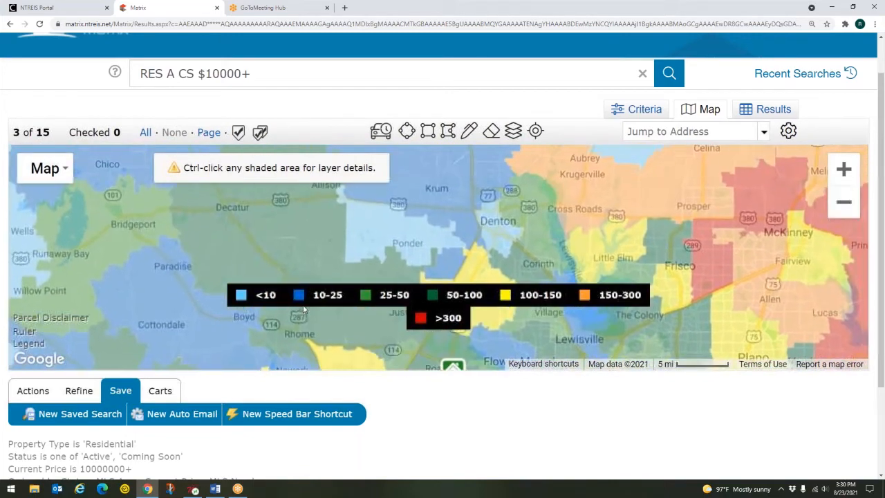
{"action": "left_click_drag", "start_coordinate": [401, 209], "coordinate": [403, 250]}
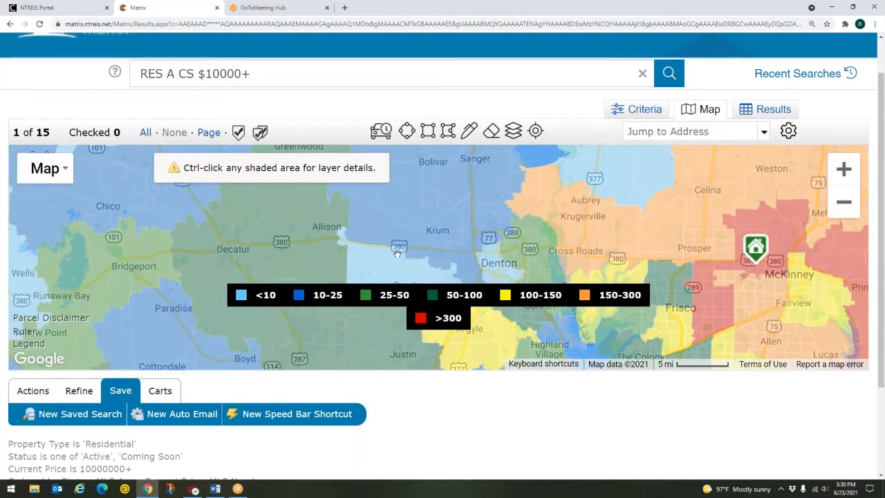
{"action": "key", "text": "ctrl"}
{"action": "left_click", "coordinate": [514, 131]}
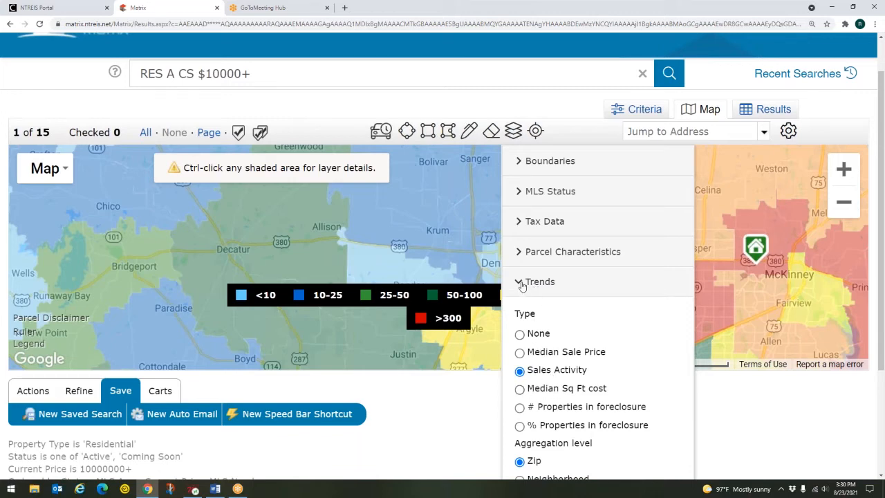
Set the Trends overlay to None and browse the Points of Interest categories
{"action": "left_click", "coordinate": [520, 335]}
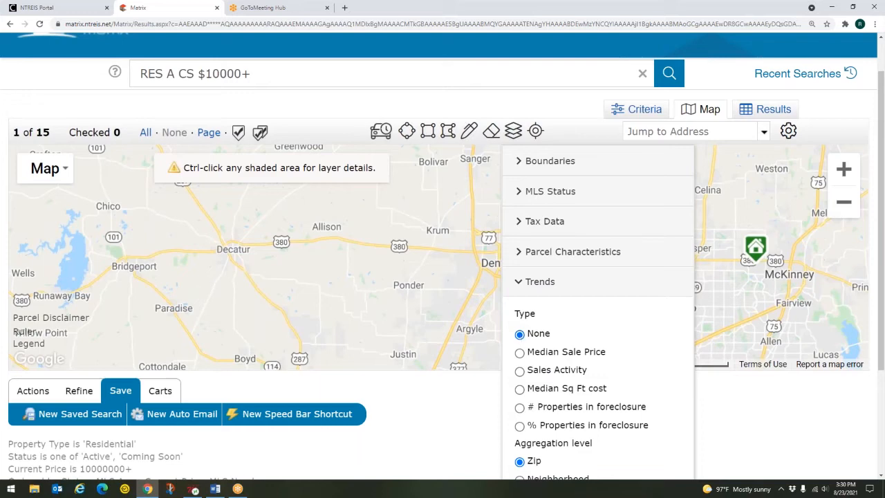
{"action": "left_click", "coordinate": [536, 284]}
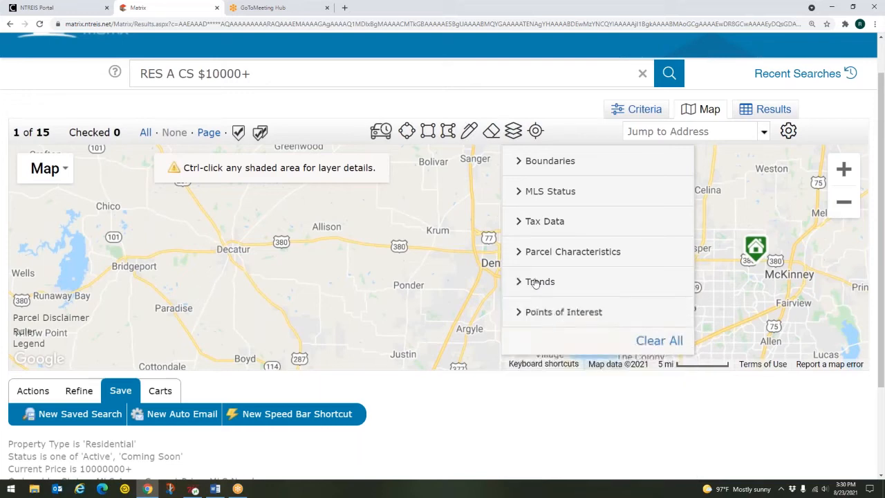
{"action": "left_click", "coordinate": [549, 315]}
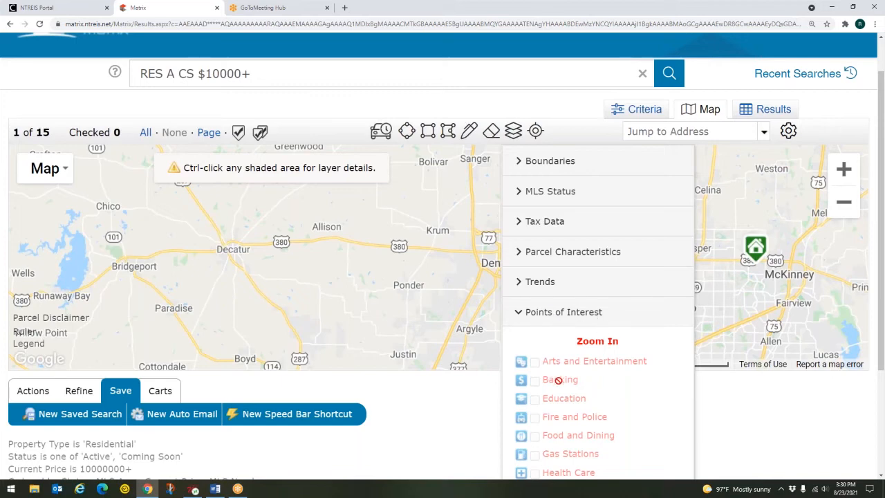
{"action": "left_click", "coordinate": [559, 318]}
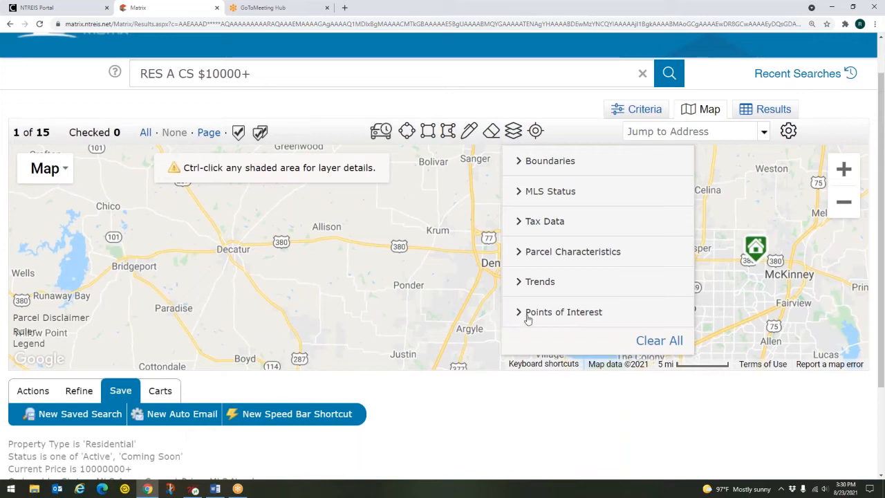
{"action": "left_click", "coordinate": [528, 315]}
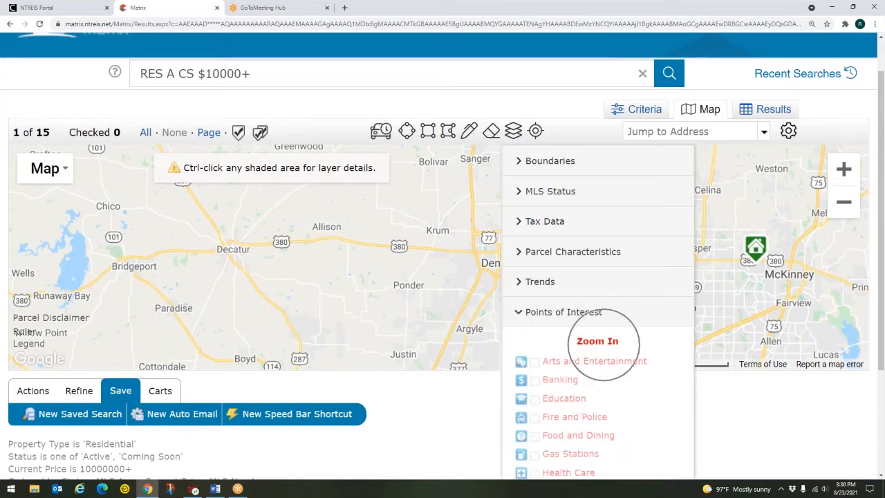
{"action": "left_click", "coordinate": [553, 321]}
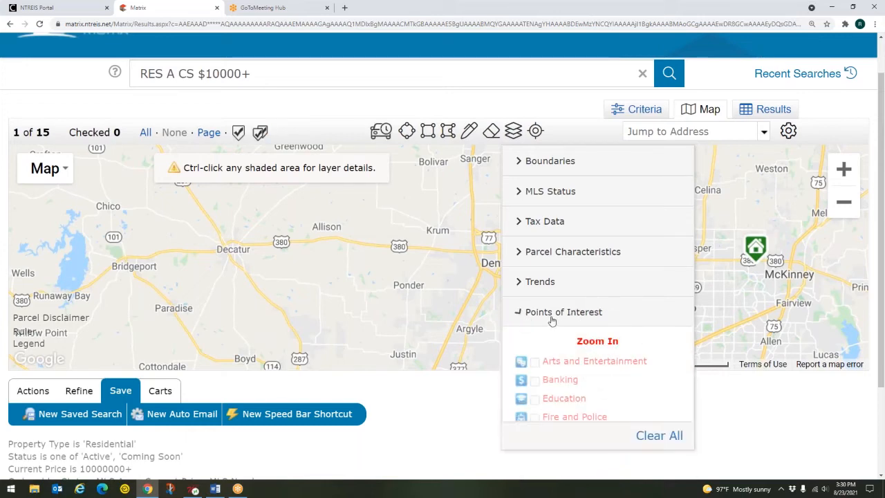
{"action": "left_click", "coordinate": [513, 131]}
Pan and zoom the map in toward Frisco and Lewisville
{"action": "left_click_drag", "start_coordinate": [759, 318], "coordinate": [625, 301]}
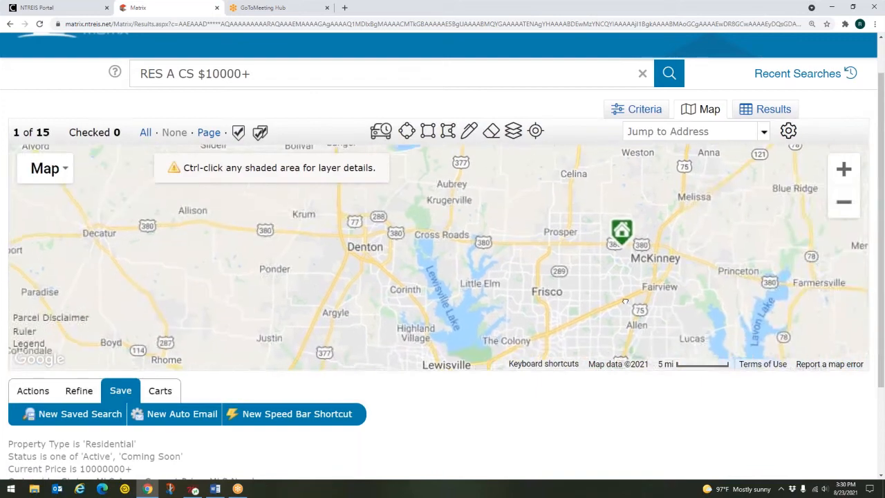
{"action": "scroll", "coordinate": [625, 302], "scroll_direction": "up", "scroll_amount": 3}
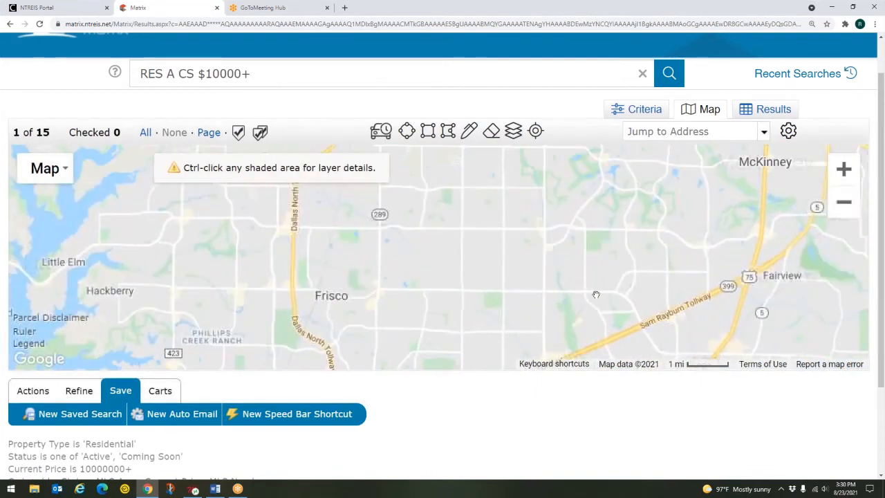
{"action": "scroll", "coordinate": [596, 294], "scroll_direction": "up", "scroll_amount": 2}
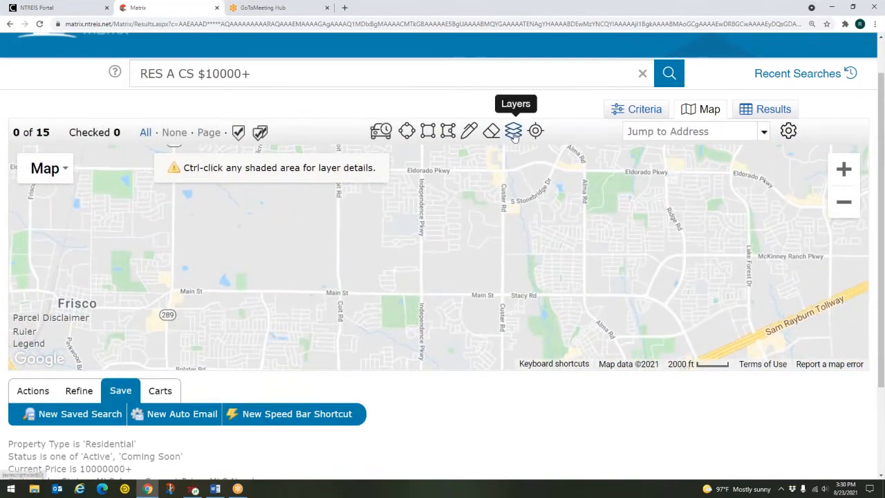
Zoom in and show Fire and Police, Food and Dining, Gas Stations and Banking points of interest
{"action": "left_click", "coordinate": [513, 131]}
{"action": "left_click", "coordinate": [563, 312]}
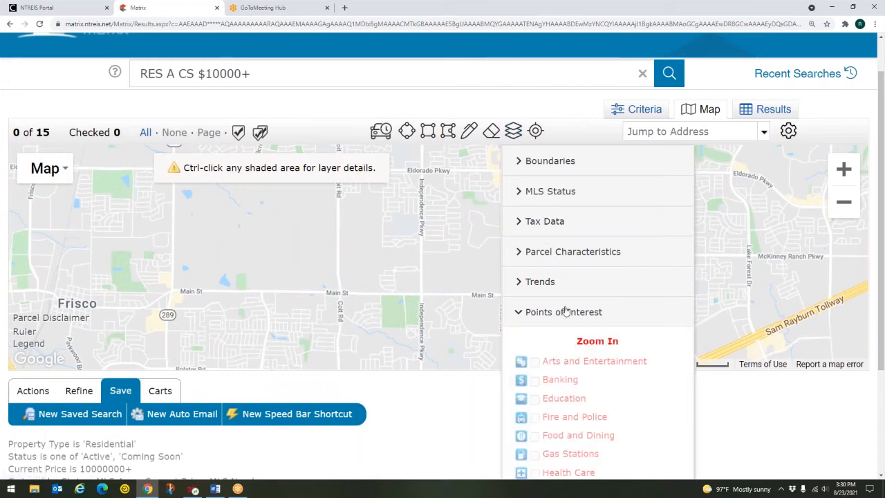
{"action": "scroll", "coordinate": [719, 308], "scroll_direction": "up", "scroll_amount": 1}
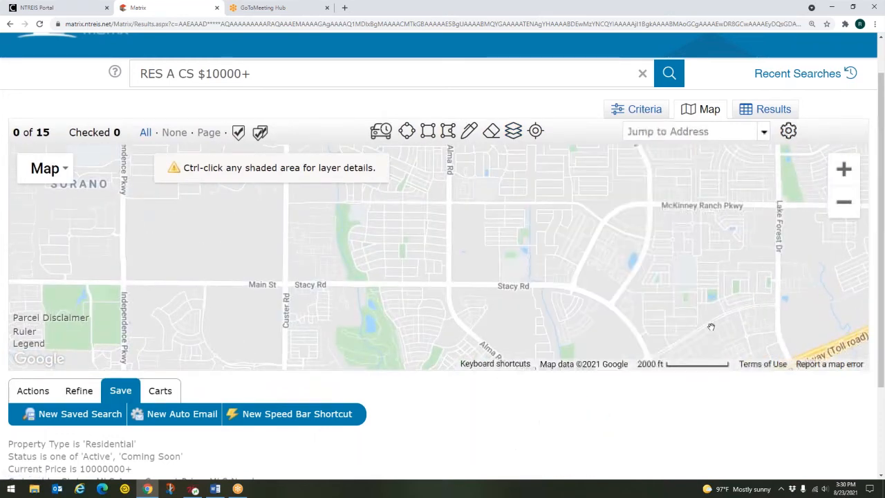
{"action": "scroll", "coordinate": [711, 327], "scroll_direction": "up", "scroll_amount": 1}
{"action": "left_click", "coordinate": [514, 133]}
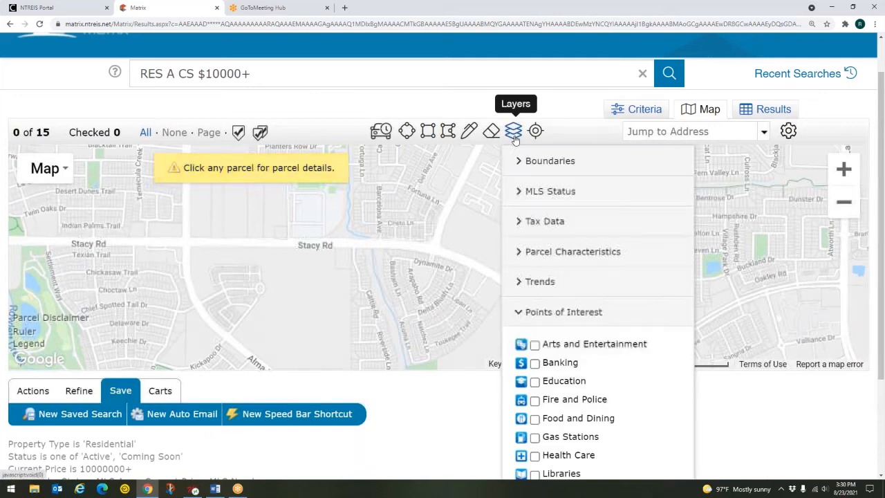
{"action": "left_click", "coordinate": [535, 402]}
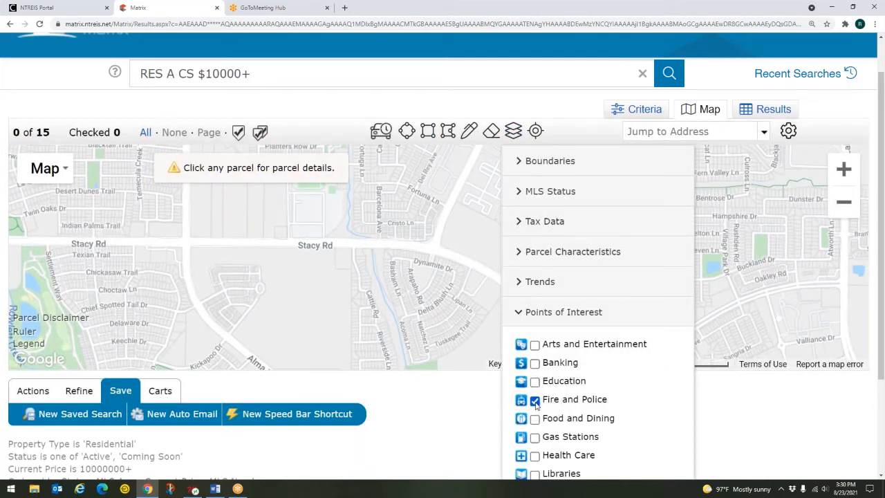
{"action": "left_click", "coordinate": [535, 419]}
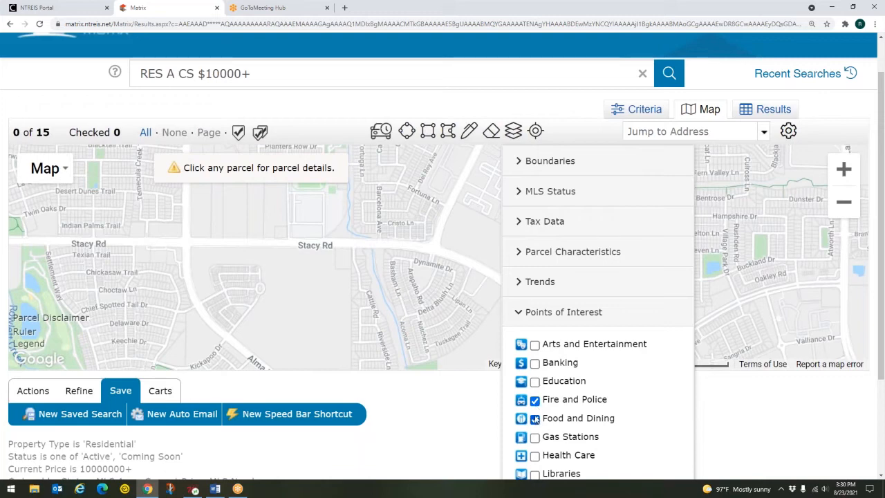
{"action": "left_click", "coordinate": [535, 437]}
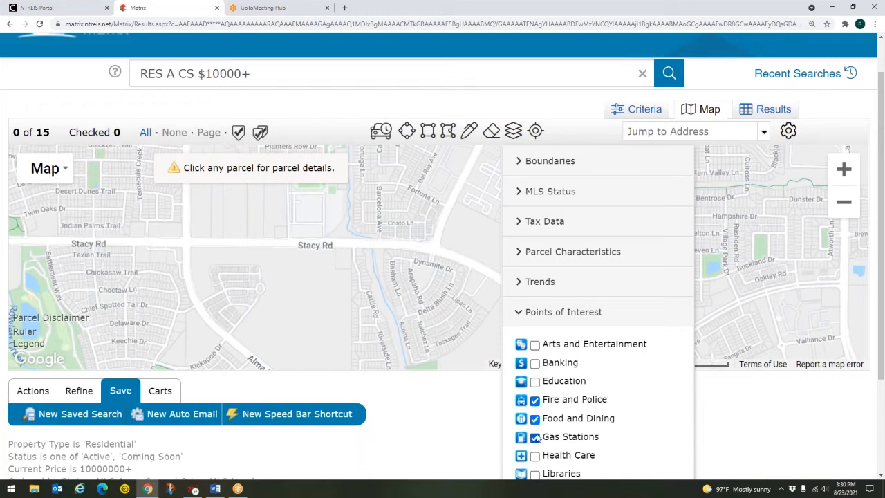
{"action": "left_click", "coordinate": [535, 363]}
{"action": "left_click", "coordinate": [512, 138]}
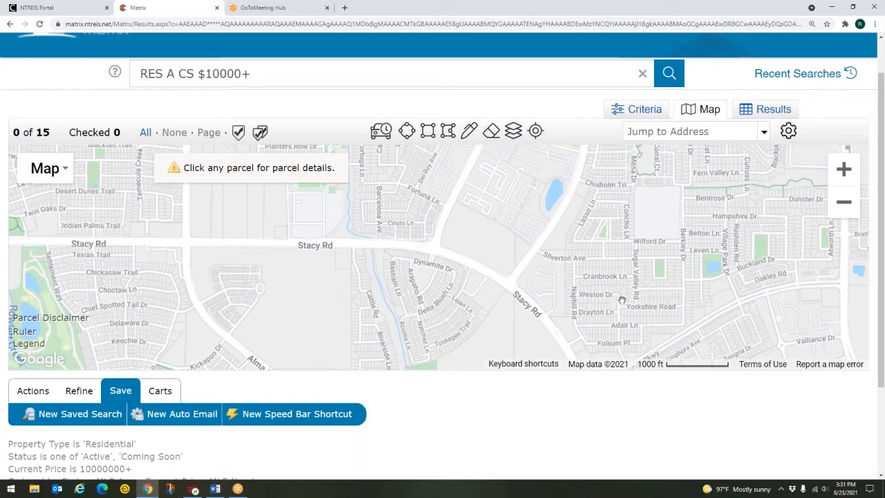
Pan around the Stacy Rd neighbourhoods, then hide all four points-of-interest layers again
{"action": "left_click_drag", "start_coordinate": [607, 216], "coordinate": [546, 259]}
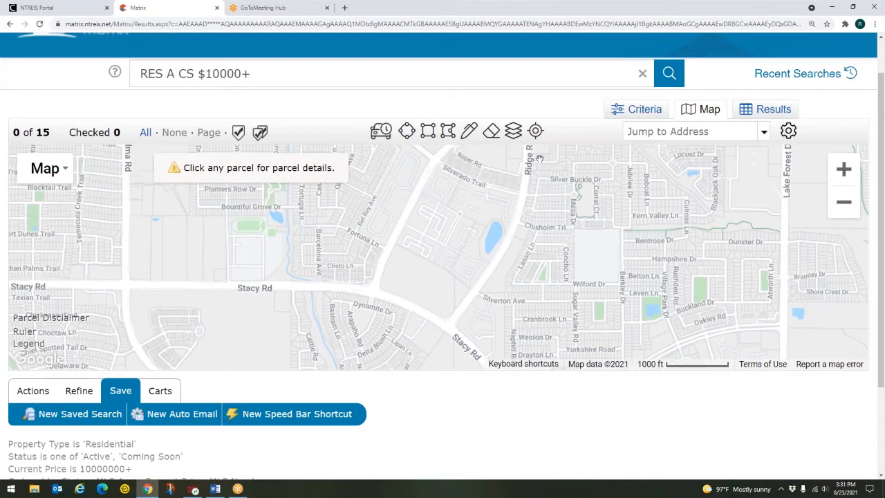
{"action": "left_click", "coordinate": [515, 132]}
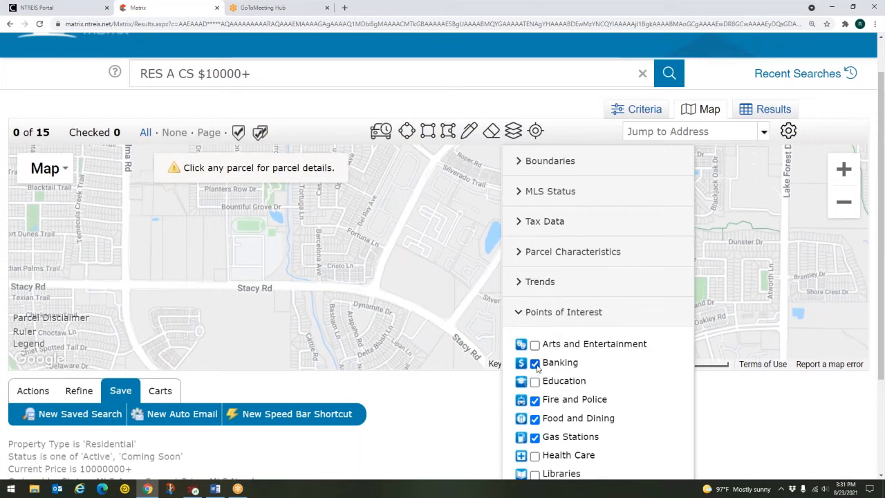
{"action": "left_click", "coordinate": [534, 400]}
{"action": "left_click", "coordinate": [535, 419]}
{"action": "left_click", "coordinate": [534, 437]}
{"action": "left_click", "coordinate": [535, 363]}
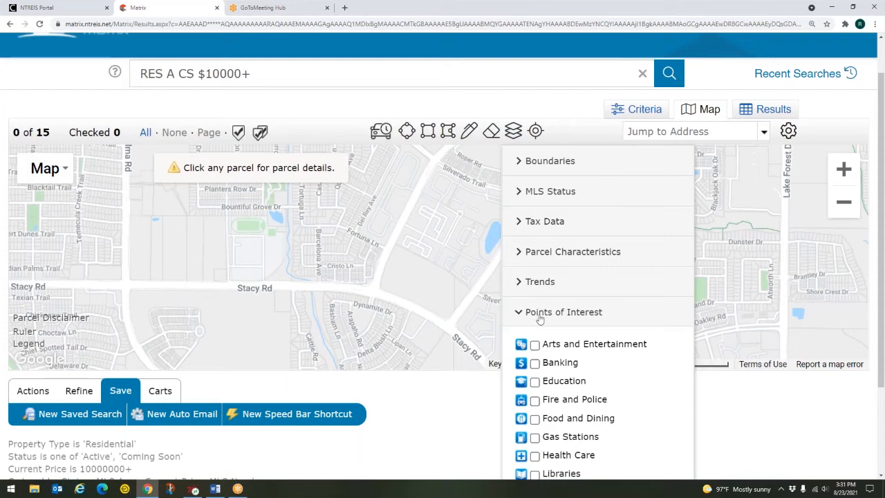
{"action": "left_click", "coordinate": [539, 315]}
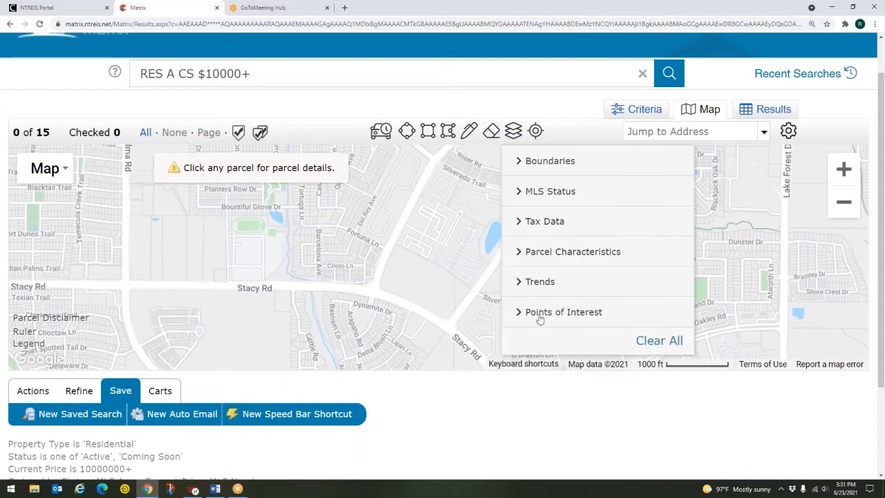
{"action": "left_click", "coordinate": [516, 132]}
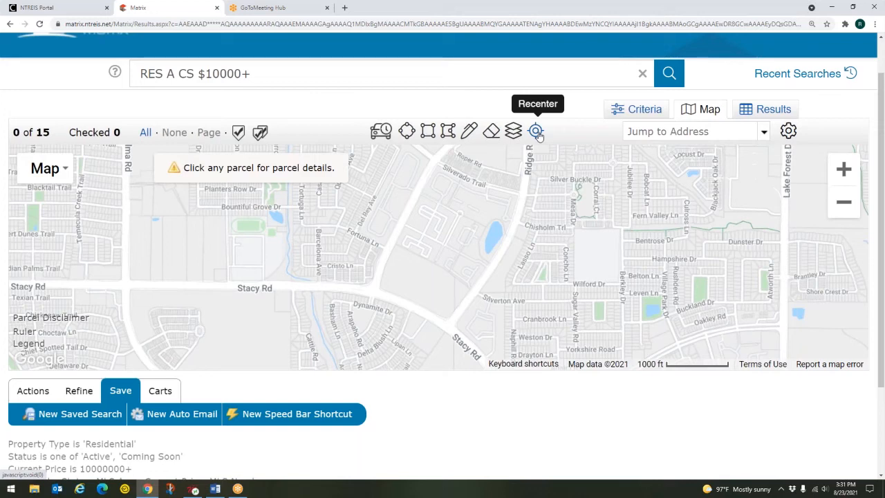
Recenter the map on all 15 listings and save it as the starting default view
{"action": "left_click", "coordinate": [537, 131]}
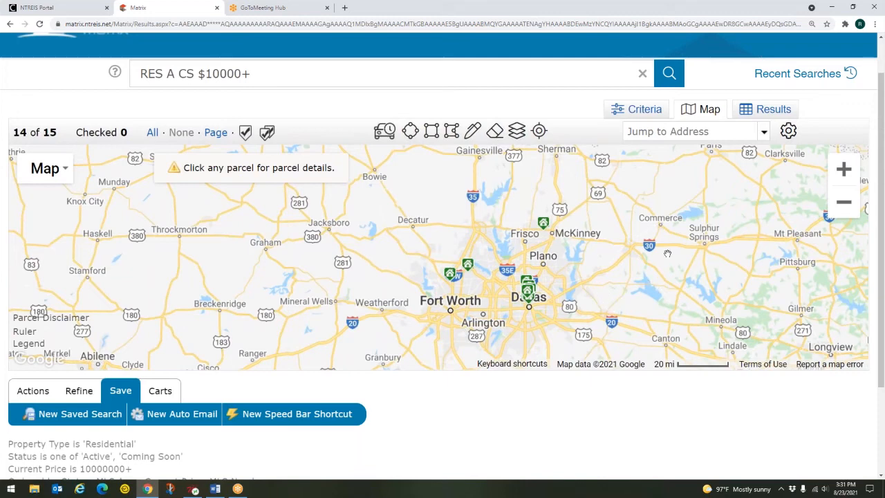
{"action": "key", "text": "ctrl"}
{"action": "key", "text": "ctrl"}
{"action": "key", "text": "ctrl"}
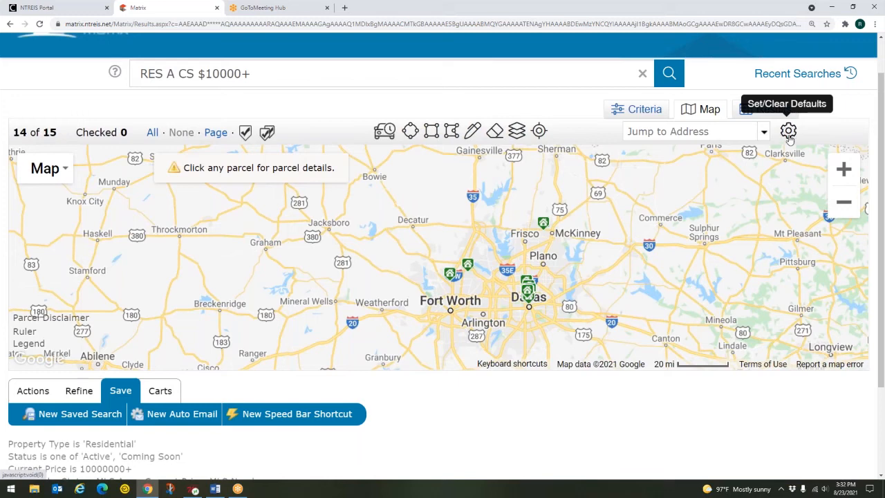
{"action": "left_click", "coordinate": [789, 132]}
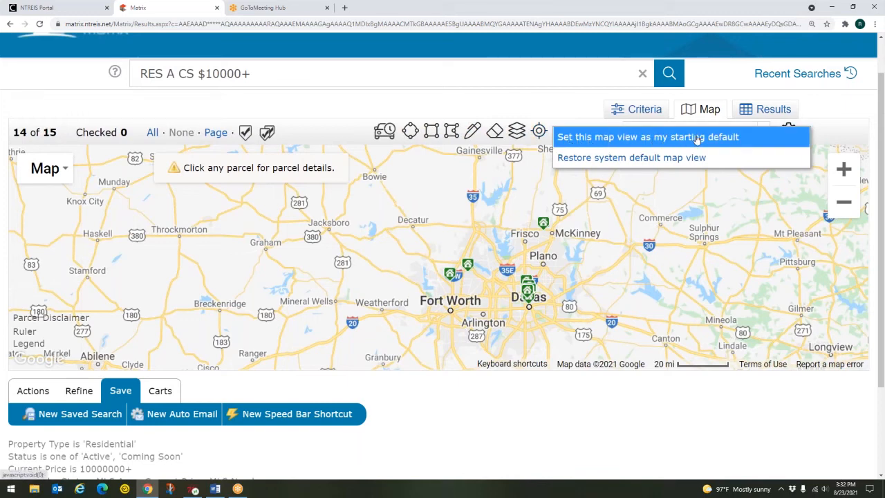
{"action": "left_click", "coordinate": [799, 128]}
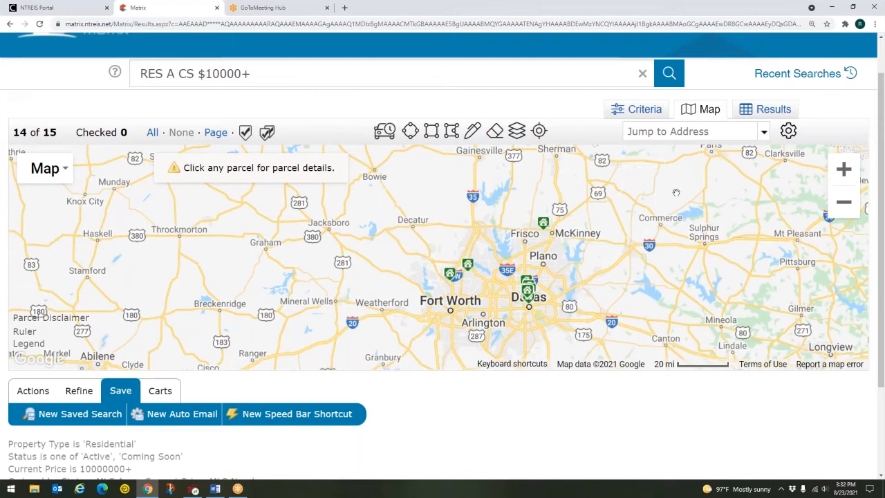
Show the recent addresses list in the Jump to Address box, then dismiss it
{"action": "left_click", "coordinate": [678, 131]}
{"action": "left_click", "coordinate": [608, 129]}
{"action": "key", "text": "ctrl"}
{"action": "key", "text": "ctrl"}
{"action": "key", "text": "ctrl"}
{"action": "key", "text": "ctrl"}
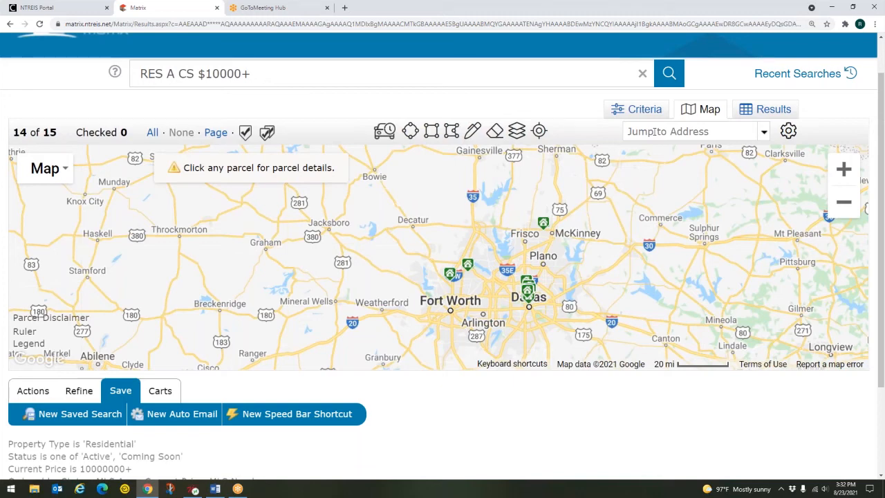
Jump to the first recent Colleyville address near W Glade Rd and zoom out slightly
{"action": "left_click", "coordinate": [656, 132]}
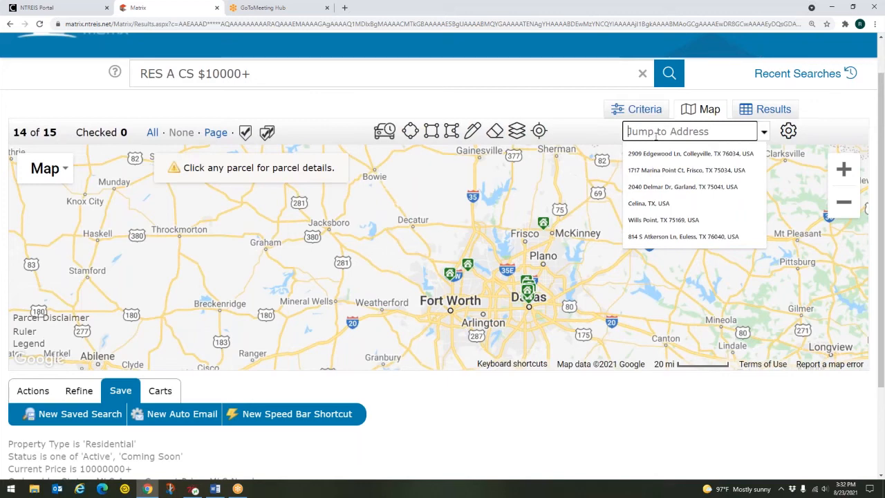
{"action": "key", "text": "Down"}
{"action": "key", "text": "Return"}
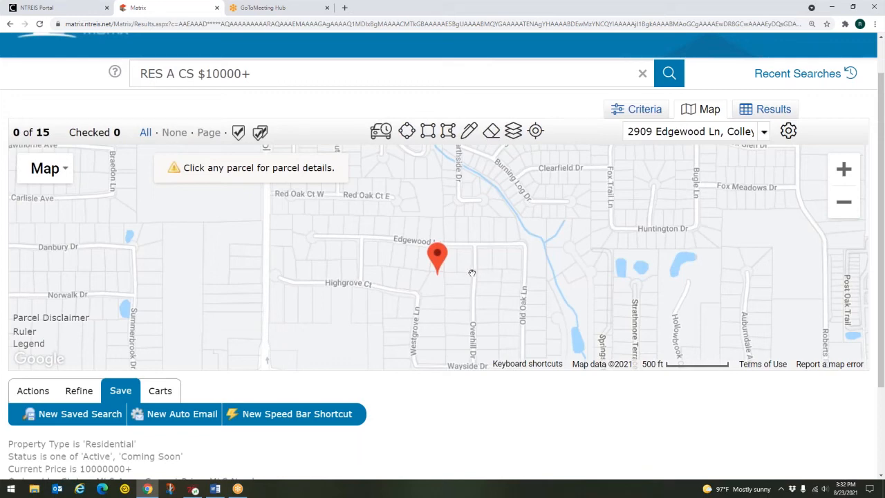
{"action": "scroll", "coordinate": [458, 277], "scroll_direction": "down", "scroll_amount": 2}
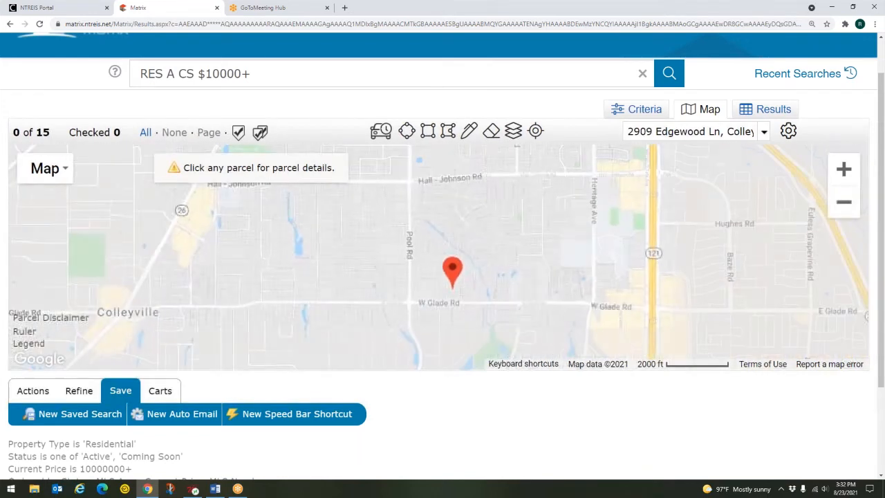
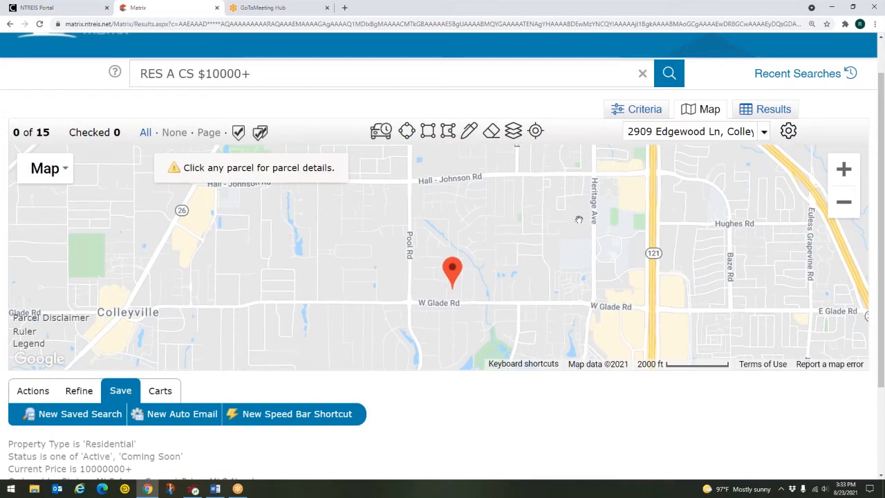
Zoom out to the DFW area, centre on Dallas, and zoom in on University Park
{"action": "scroll", "coordinate": [579, 219], "scroll_direction": "down", "scroll_amount": 2}
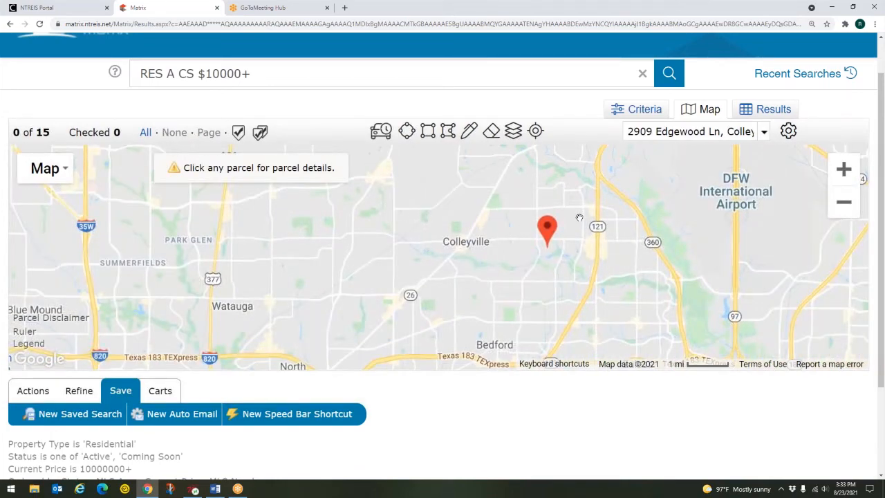
{"action": "scroll", "coordinate": [580, 219], "scroll_direction": "down", "scroll_amount": 1}
{"action": "scroll", "coordinate": [579, 218], "scroll_direction": "down", "scroll_amount": 1}
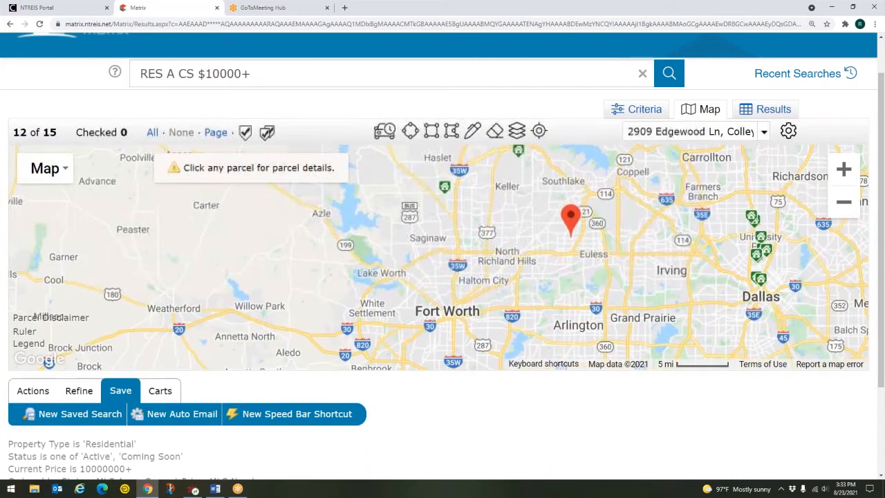
{"action": "mouse_move", "coordinate": [684, 255]}
{"action": "left_mouse_down"}
{"action": "mouse_move", "coordinate": [565, 270]}
{"action": "mouse_move", "coordinate": [553, 279]}
{"action": "left_mouse_up"}
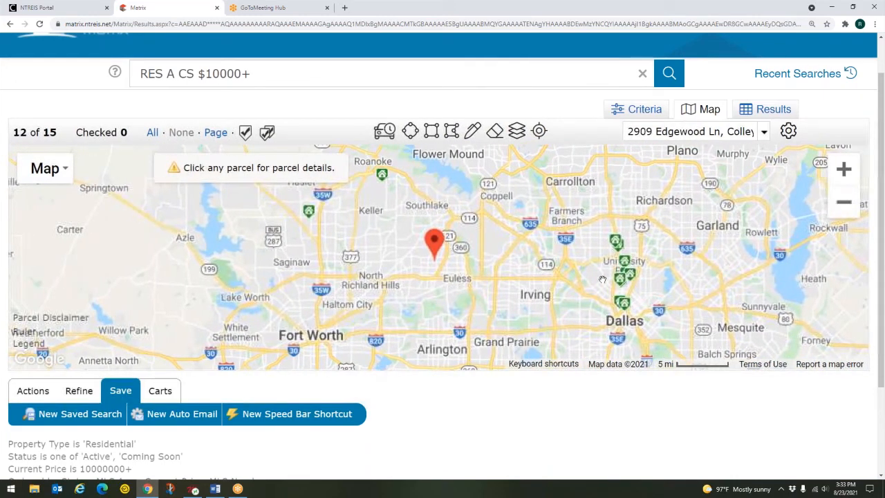
{"action": "mouse_move", "coordinate": [628, 274]}
{"action": "scroll", "coordinate": [628, 274], "scroll_direction": "up", "scroll_amount": 1}
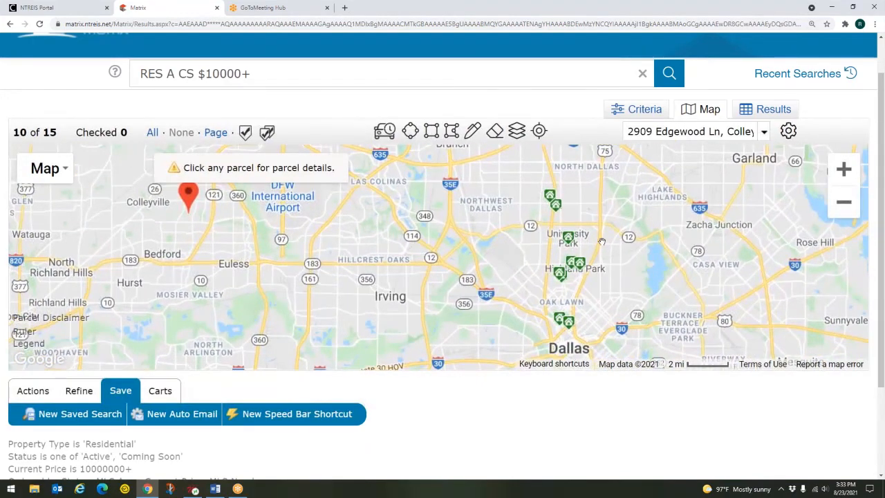
{"action": "scroll", "coordinate": [602, 242], "scroll_direction": "up", "scroll_amount": 1}
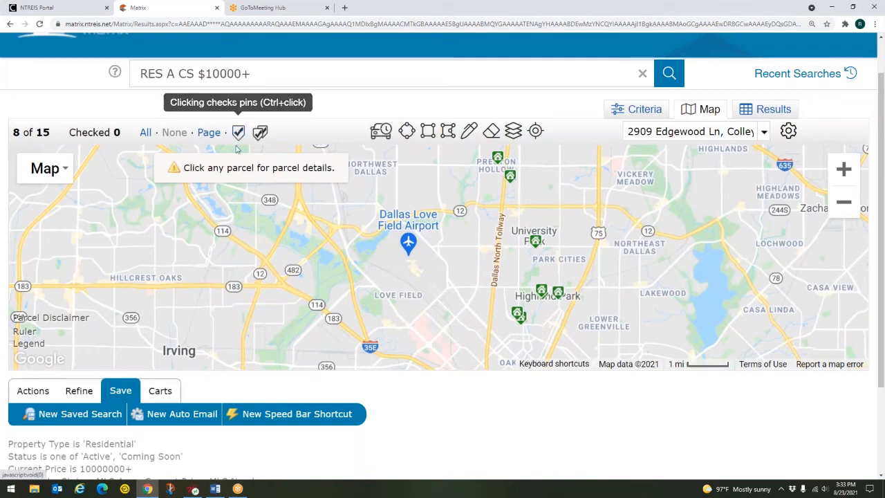
Check the University Park listing pin using the pin-checking tool
{"action": "left_click", "coordinate": [238, 135]}
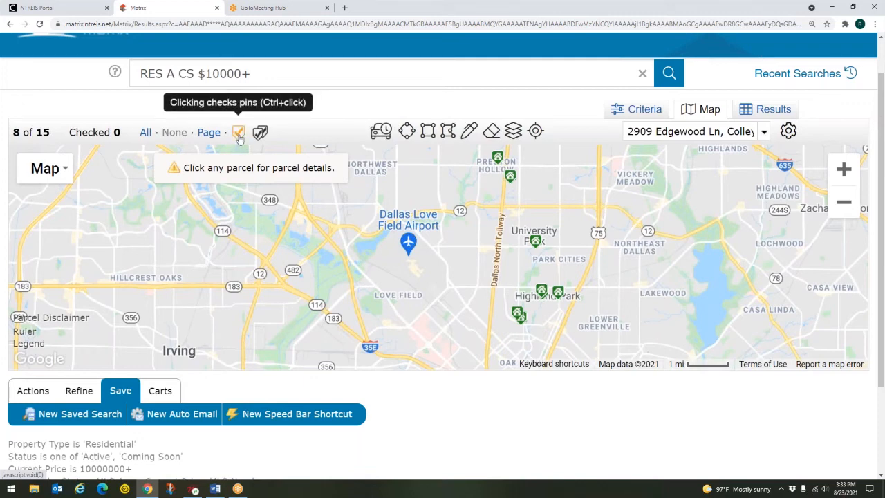
{"action": "left_click", "coordinate": [534, 244]}
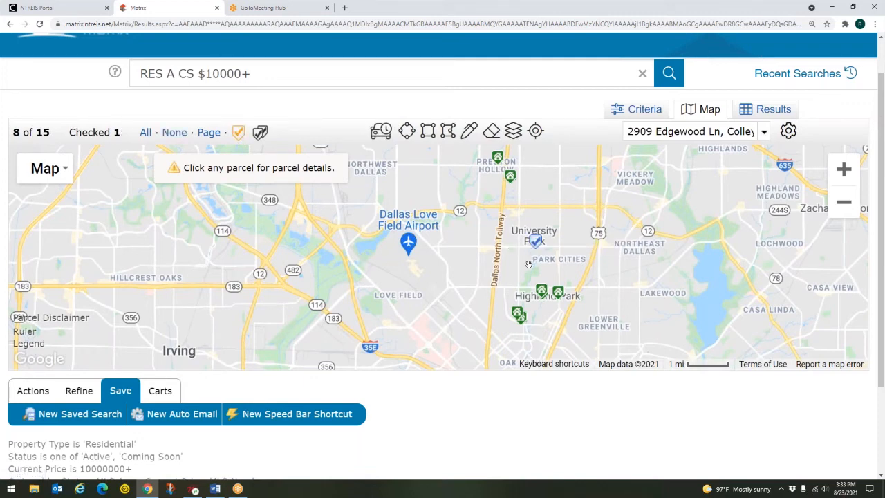
{"action": "key", "text": "ctrl"}
{"action": "key", "text": "ctrl"}
{"action": "key", "text": "ctrl"}
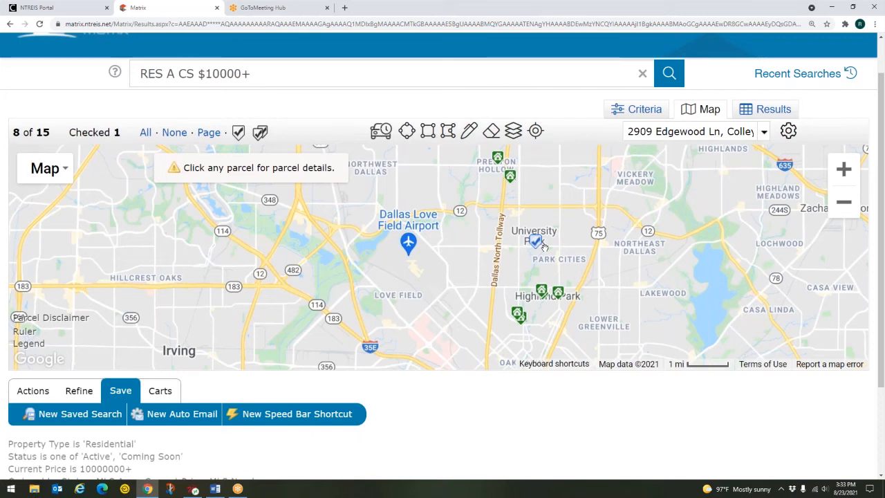
{"action": "key", "text": "ctrl"}
{"action": "key", "text": "ctrl"}
{"action": "key", "text": "ctrl"}
{"action": "key", "text": "ctrl"}
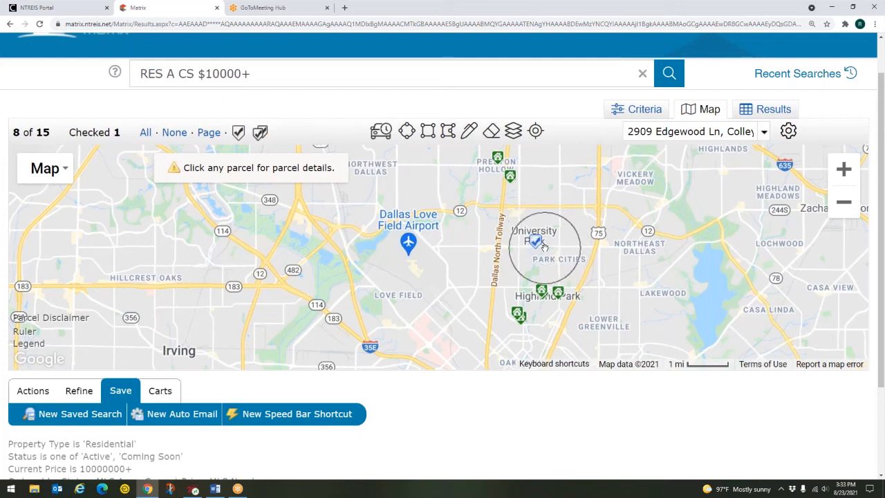
Check two Highland Park listing pins, then turn the pin-checking tool off and view the Results table
{"action": "left_click", "coordinate": [240, 137]}
{"action": "left_click", "coordinate": [518, 315]}
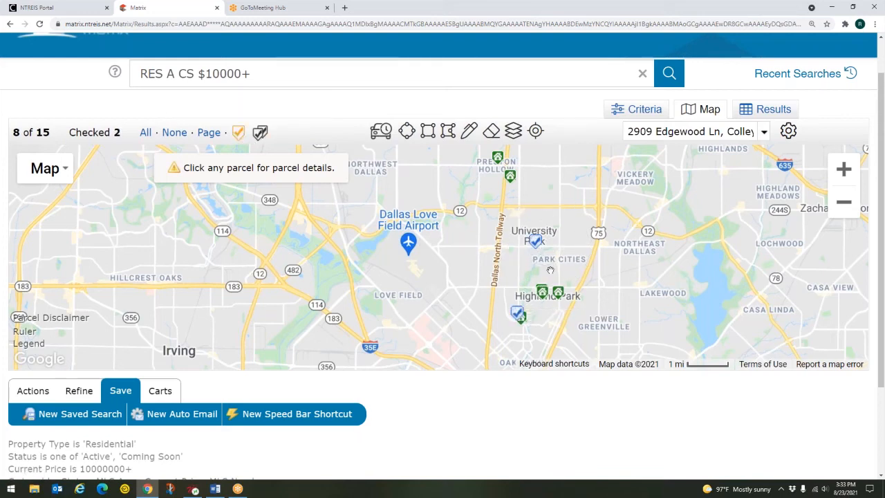
{"action": "left_click", "coordinate": [543, 292]}
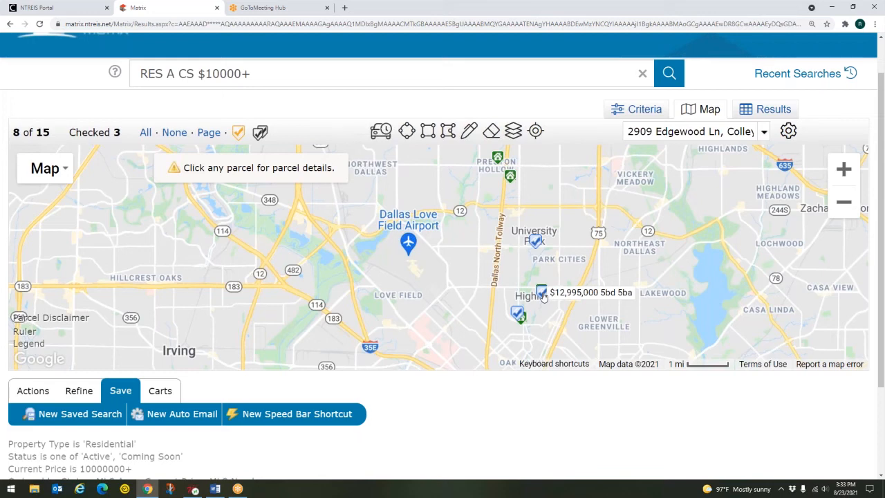
{"action": "left_click", "coordinate": [236, 134]}
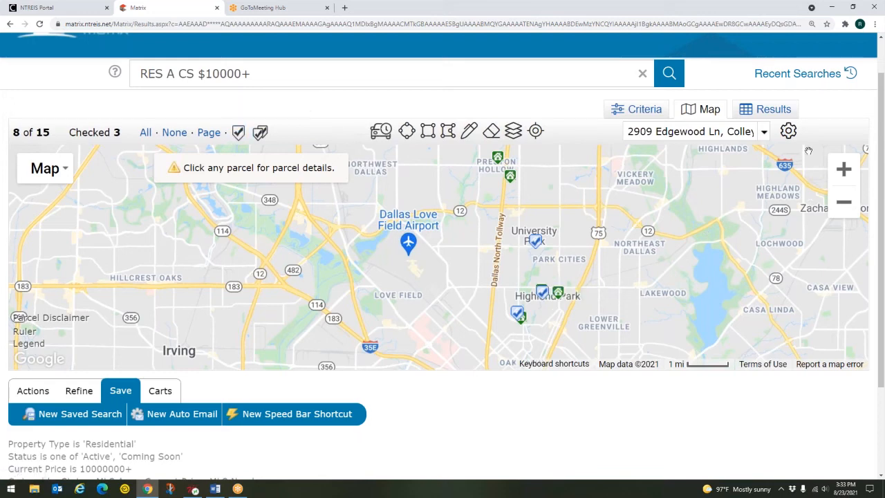
{"action": "left_click", "coordinate": [773, 113]}
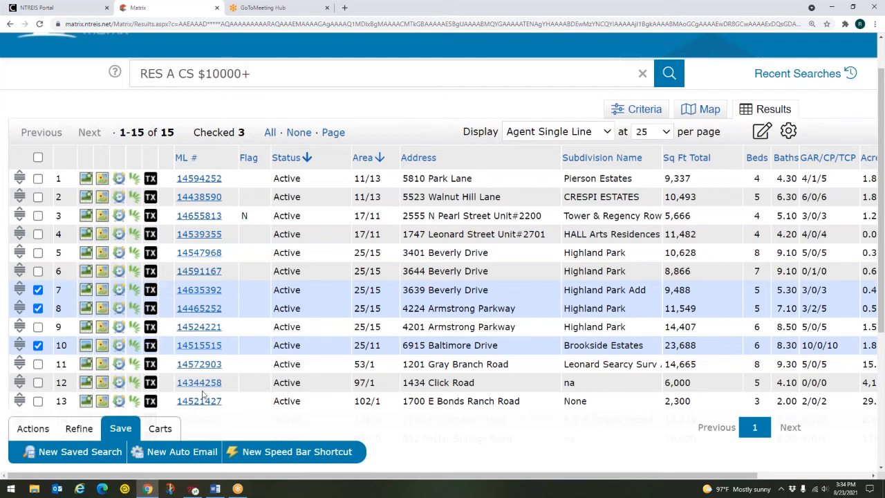
Scroll through all 15 listing rows and bring up the Actions tab
{"action": "scroll", "coordinate": [533, 354], "scroll_direction": "down", "scroll_amount": 1}
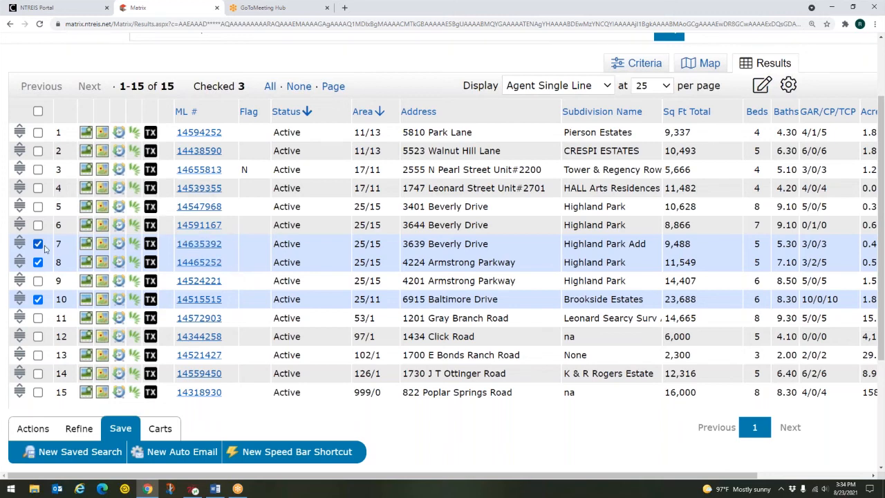
{"action": "left_click", "coordinate": [47, 430]}
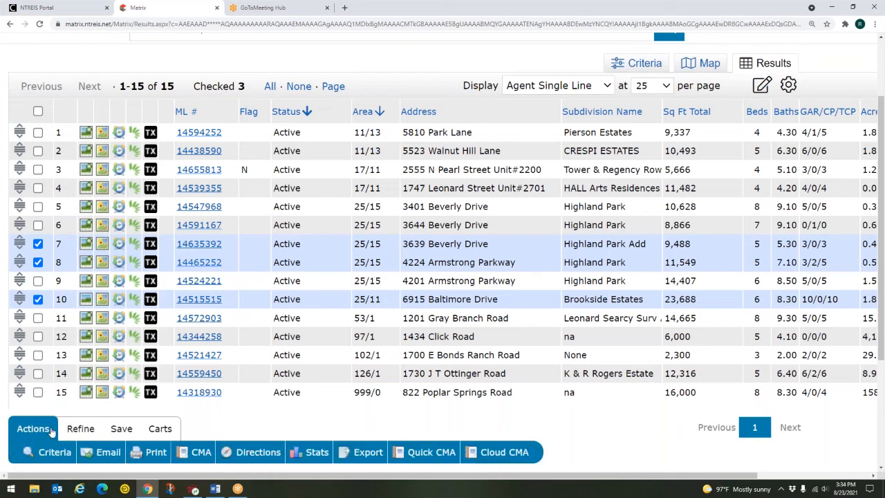
{"action": "key", "text": "ctrl"}
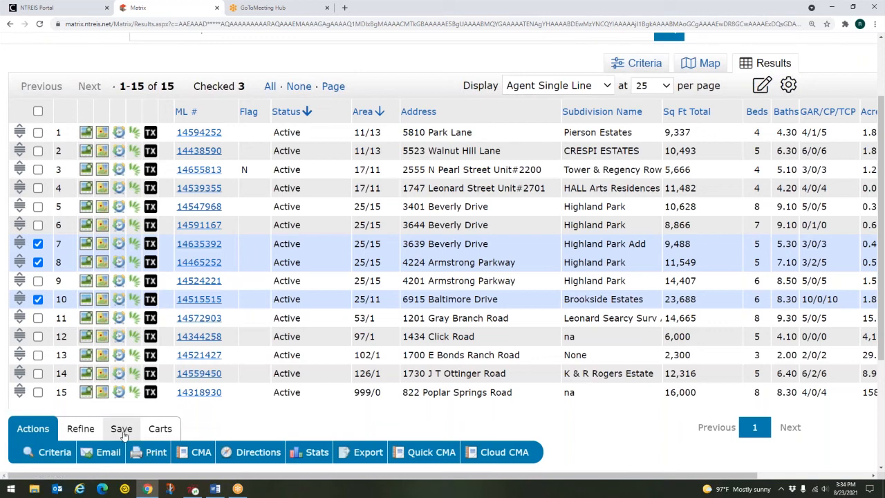
{"action": "key", "text": "ctrl"}
{"action": "key", "text": "ctrl"}
{"action": "key", "text": "ctrl"}
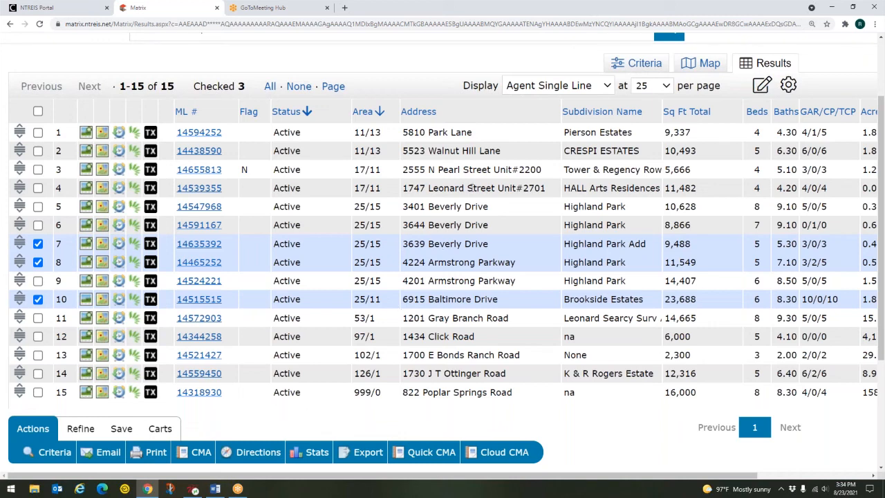
Return to the map and switch its map type to Satellite
{"action": "left_click", "coordinate": [695, 66]}
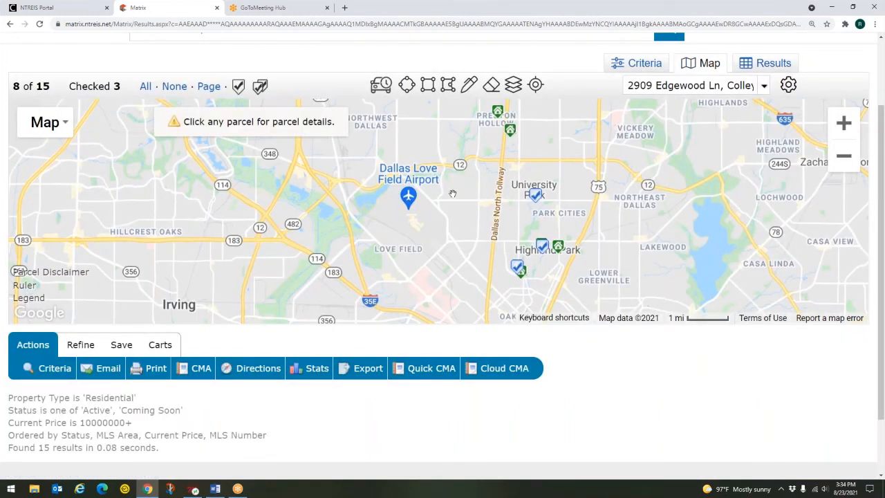
{"action": "left_click", "coordinate": [51, 129]}
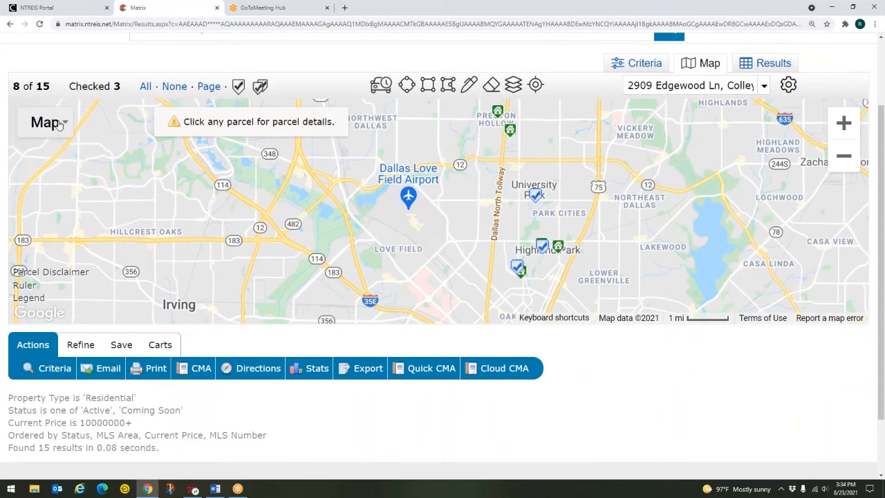
{"action": "left_click", "coordinate": [60, 123]}
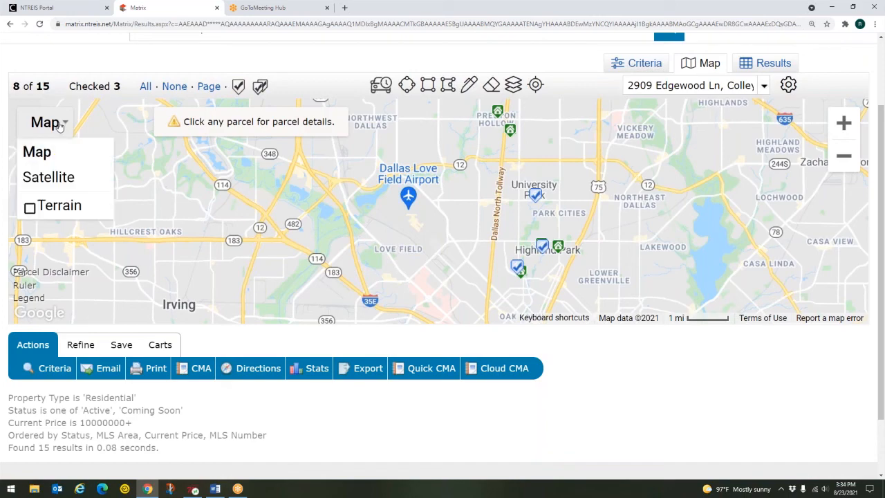
{"action": "left_click", "coordinate": [58, 178]}
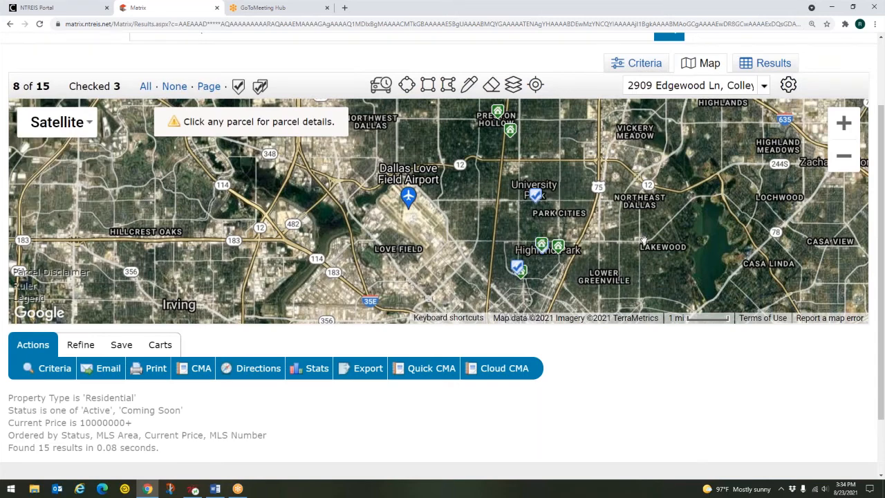
{"action": "scroll", "coordinate": [686, 247], "scroll_direction": "down", "scroll_amount": 1}
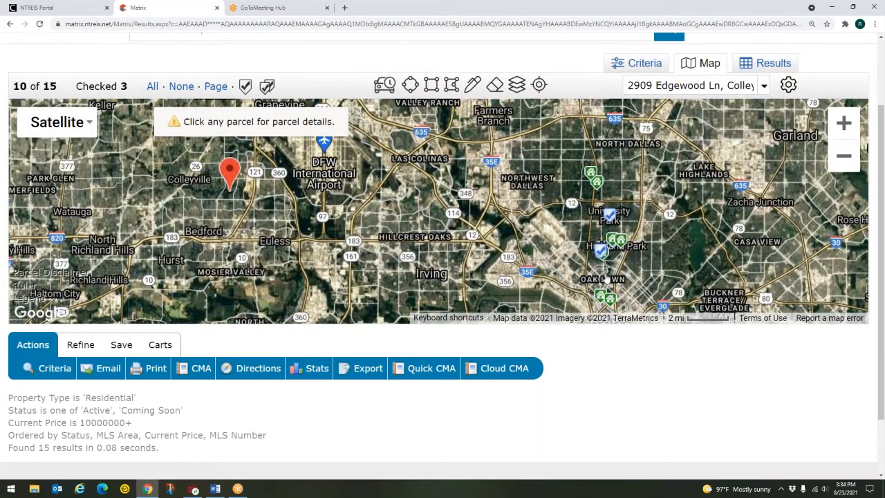
Switch back to the road Map style with Terrain shading turned on
{"action": "left_click", "coordinate": [89, 135]}
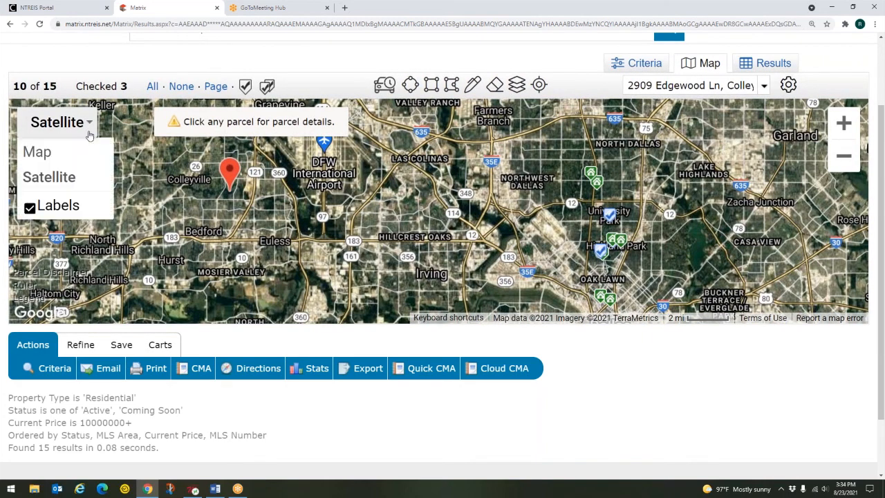
{"action": "left_click", "coordinate": [47, 158]}
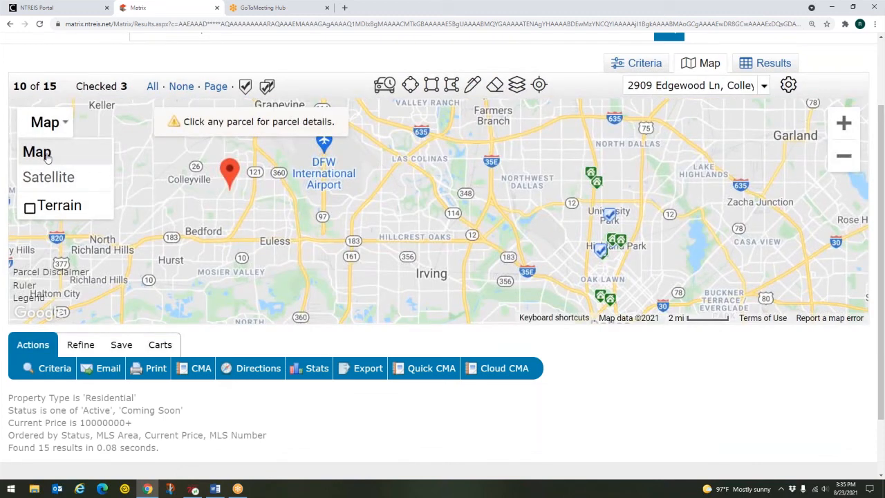
{"action": "left_click", "coordinate": [29, 208]}
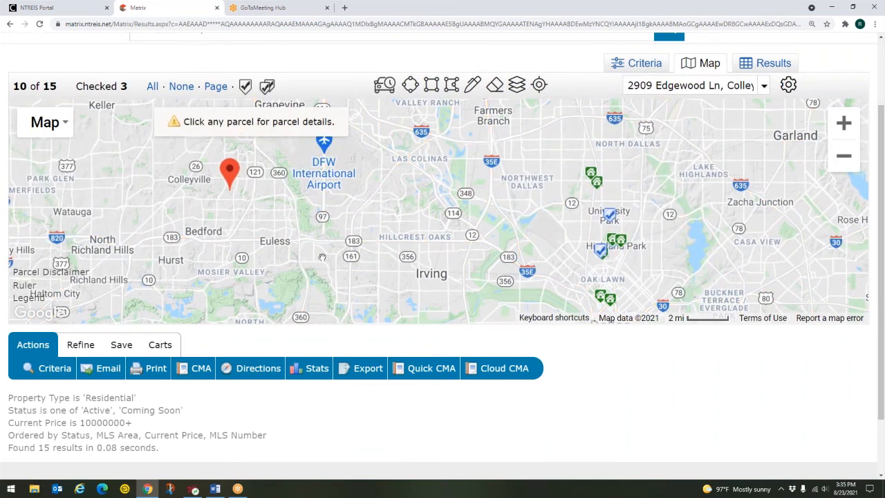
Pan the terrain map west to Palo Pinto, then back to Fort Worth and Arlington
{"action": "left_click_drag", "start_coordinate": [570, 251], "coordinate": [519, 242]}
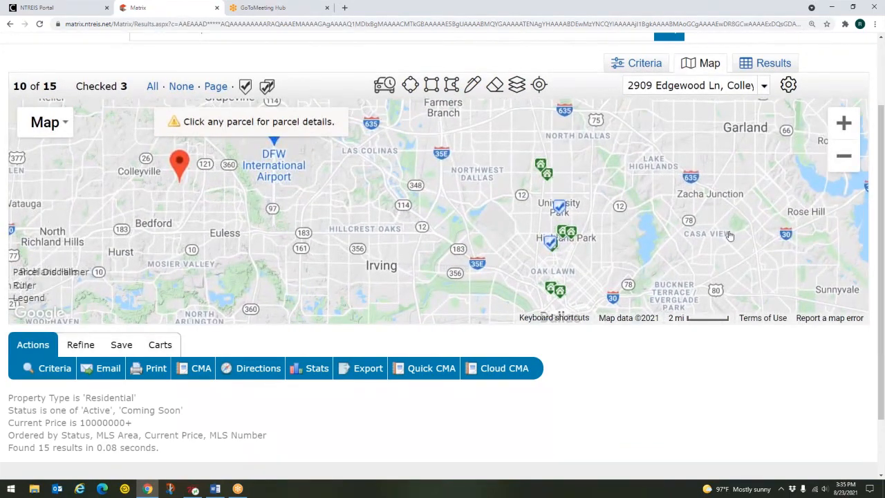
{"action": "scroll", "coordinate": [729, 236], "scroll_direction": "down", "scroll_amount": 1}
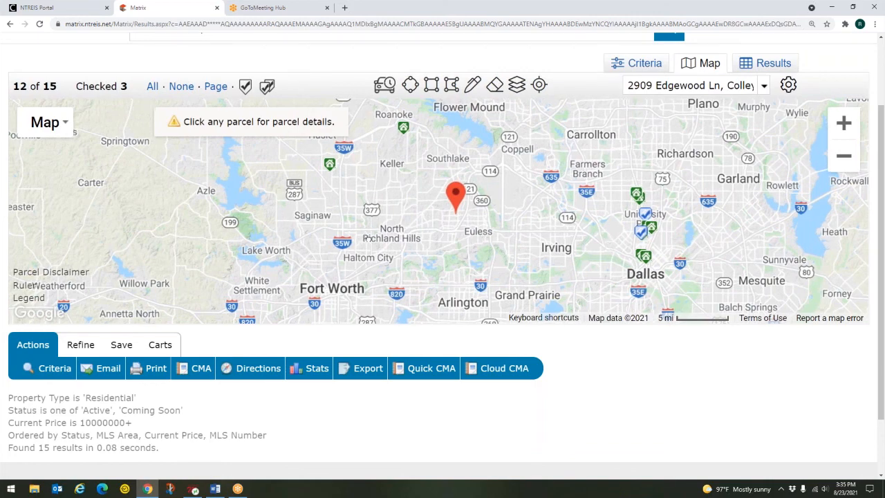
{"action": "left_click_drag", "start_coordinate": [361, 240], "coordinate": [522, 242]}
{"action": "left_click_drag", "start_coordinate": [131, 238], "coordinate": [382, 193]}
{"action": "key", "text": "ctrl"}
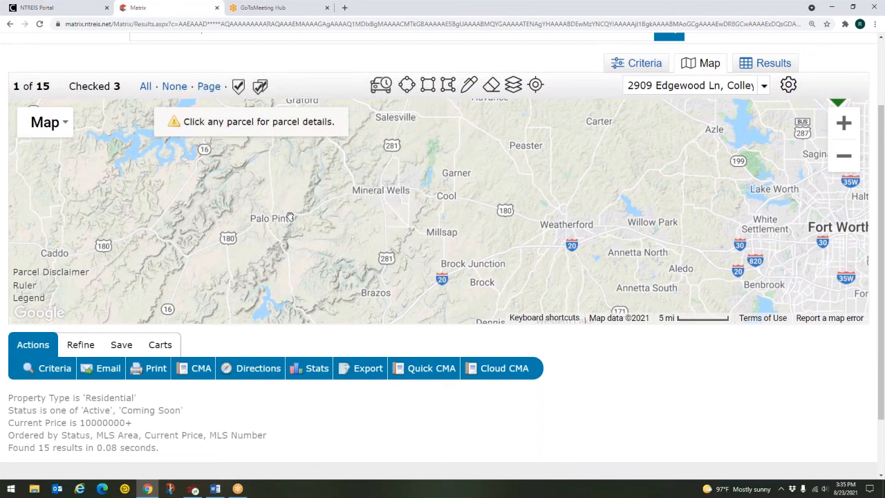
{"action": "key", "text": "ctrl"}
{"action": "key", "text": "ctrl"}
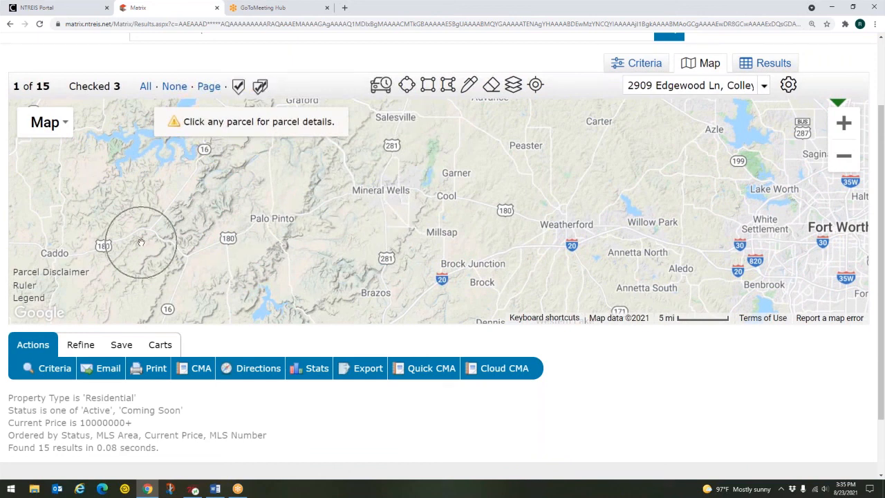
{"action": "key", "text": "ctrl"}
{"action": "key", "text": "ctrl"}
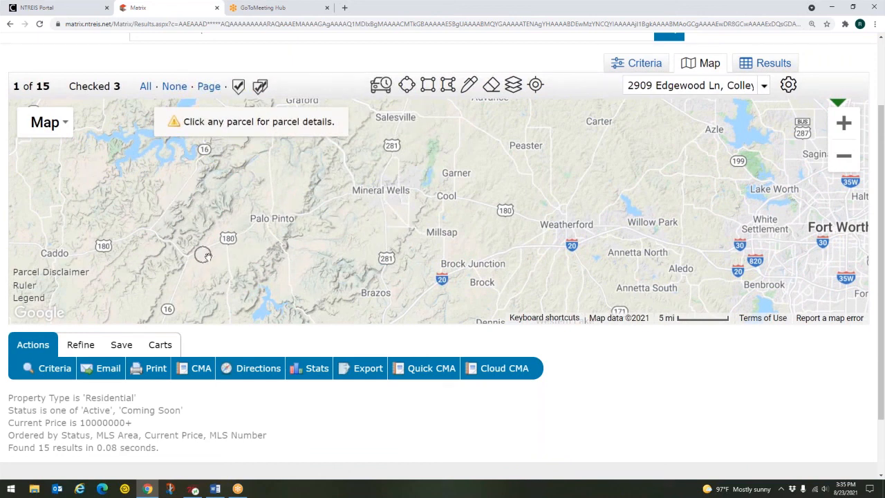
{"action": "key", "text": "ctrl"}
{"action": "left_click_drag", "start_coordinate": [655, 235], "coordinate": [434, 249]}
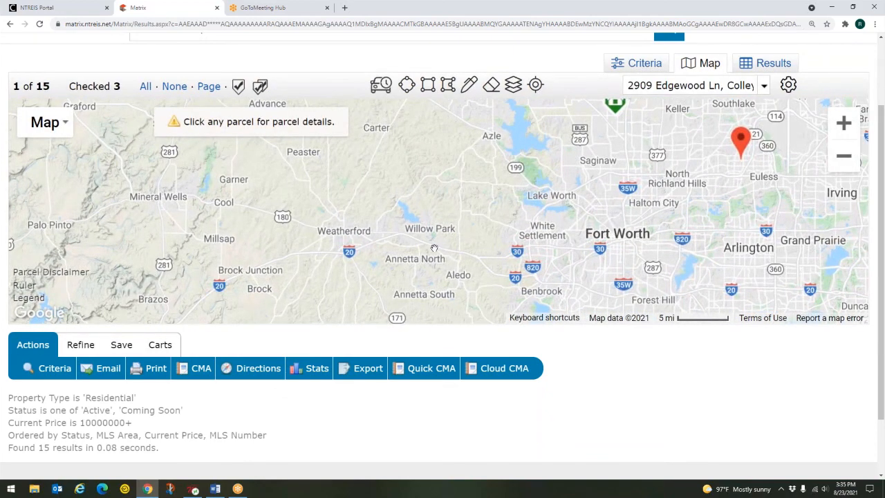
Turn off Terrain and bring Dallas and the listing pins back into view
{"action": "left_click", "coordinate": [47, 123]}
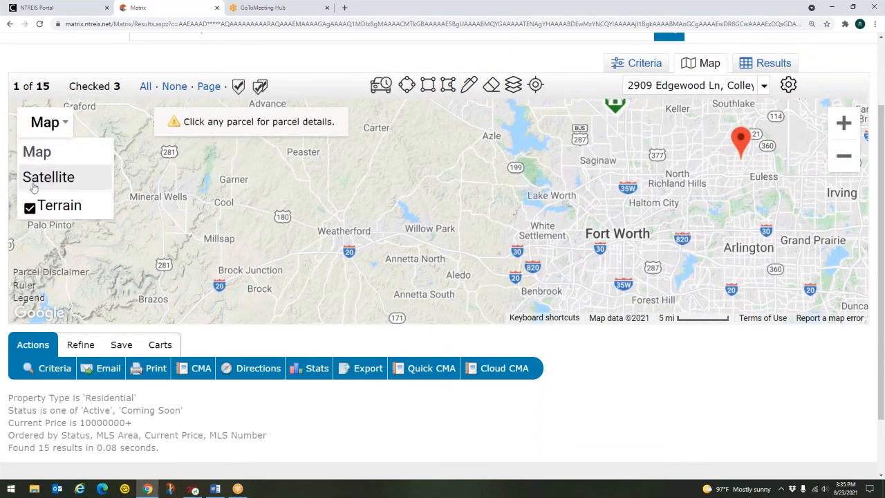
{"action": "left_click", "coordinate": [31, 206]}
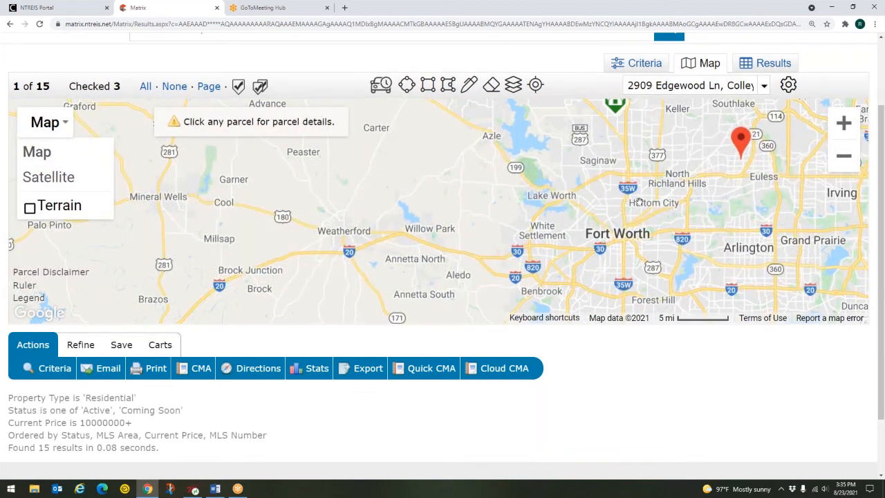
{"action": "left_click_drag", "start_coordinate": [726, 195], "coordinate": [439, 195]}
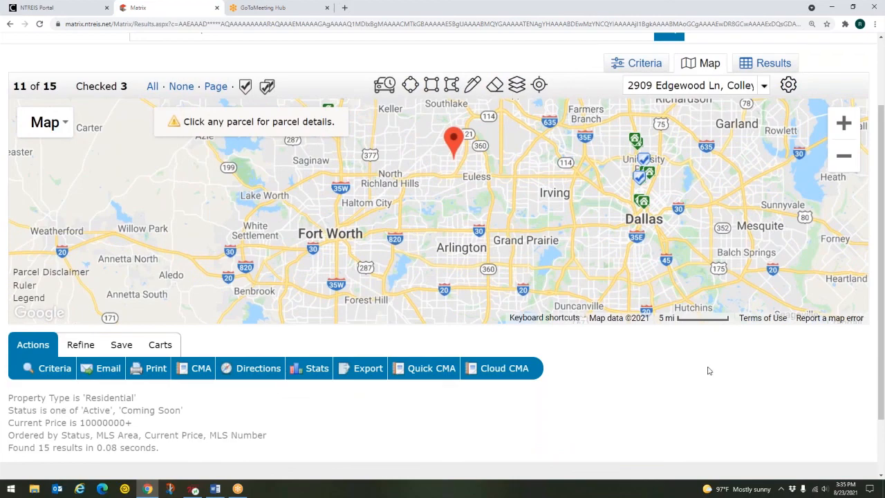